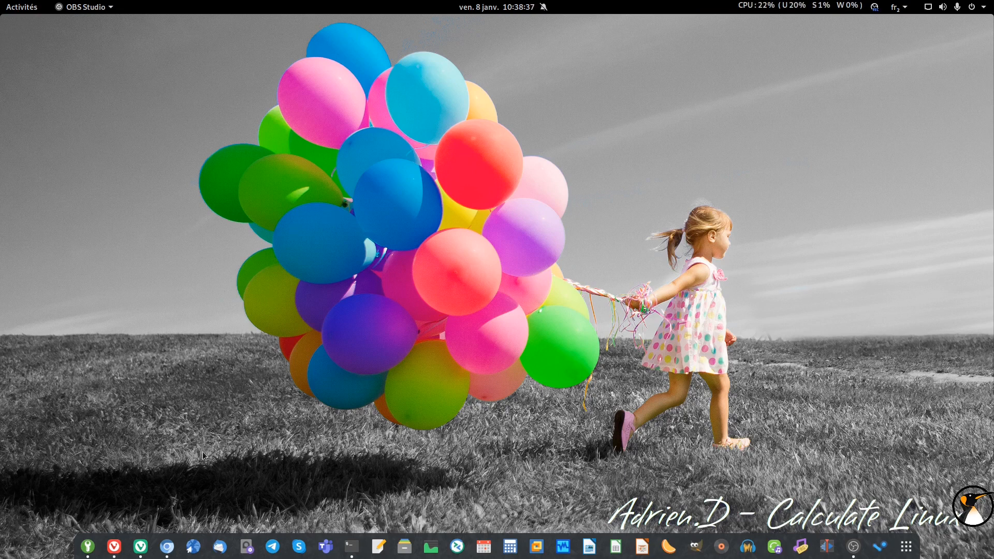
Step: Bring the Vivaldi browser with the YouTube channel's videos page to the front
{"action": "left_click", "coordinate": [113, 547]}
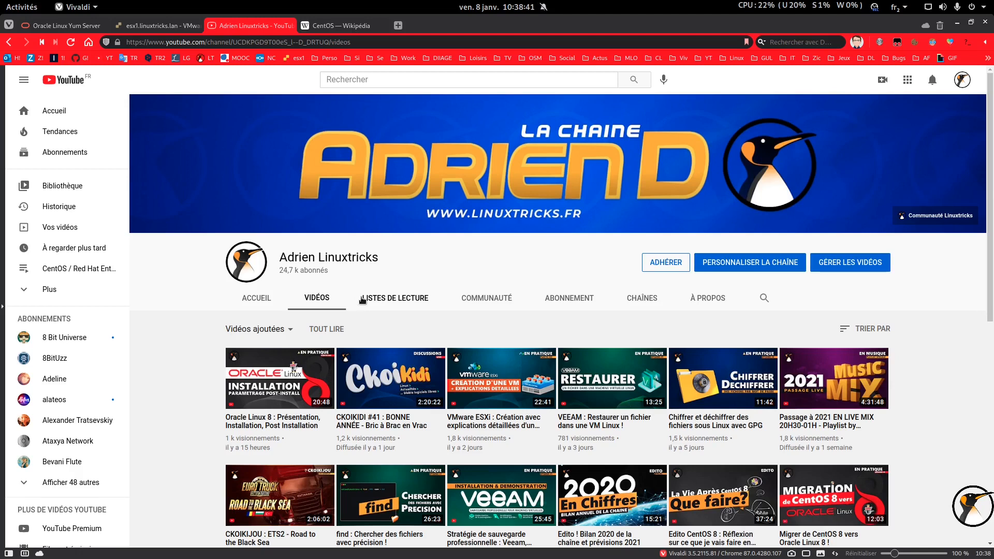
Step: Scroll through the channel's uploaded videos, then switch to the 'CentOS — Wikipédia' tab
{"action": "scroll", "coordinate": [477, 267], "scroll_direction": "down", "scroll_amount": 5}
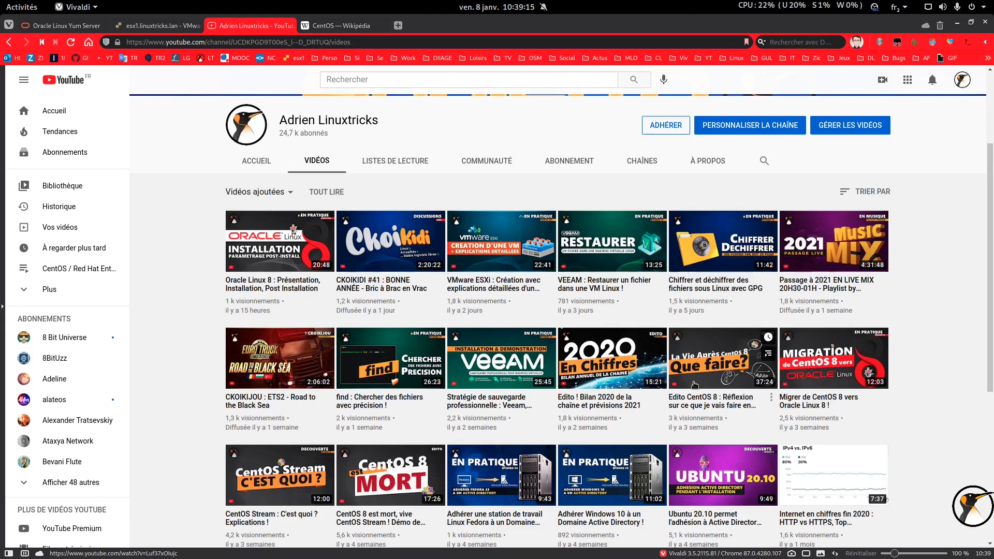
{"action": "left_click", "coordinate": [352, 26]}
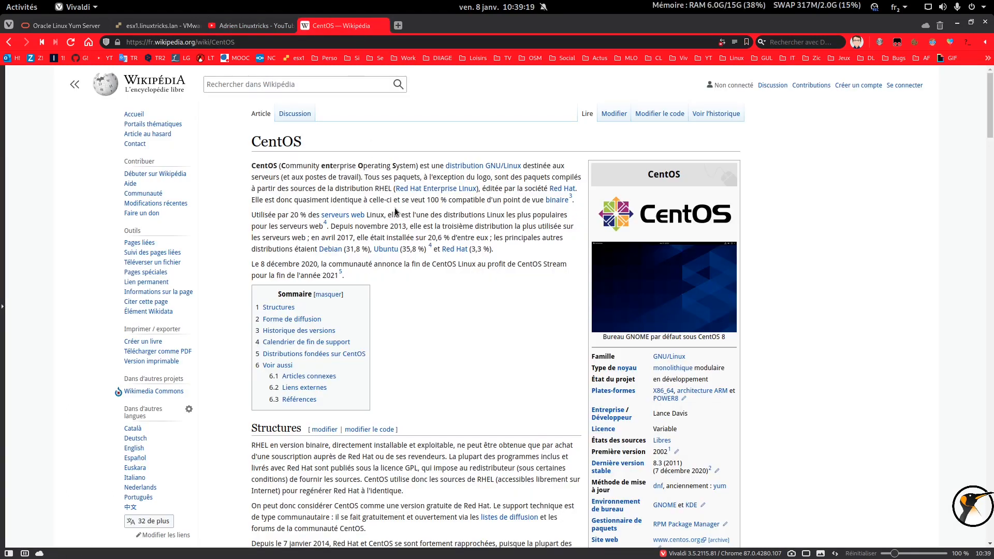
Step: Read the CentOS article past the 2002 first release to Historique des versions, then minimize Vivaldi
{"action": "scroll", "coordinate": [510, 271], "scroll_direction": "down", "scroll_amount": 3}
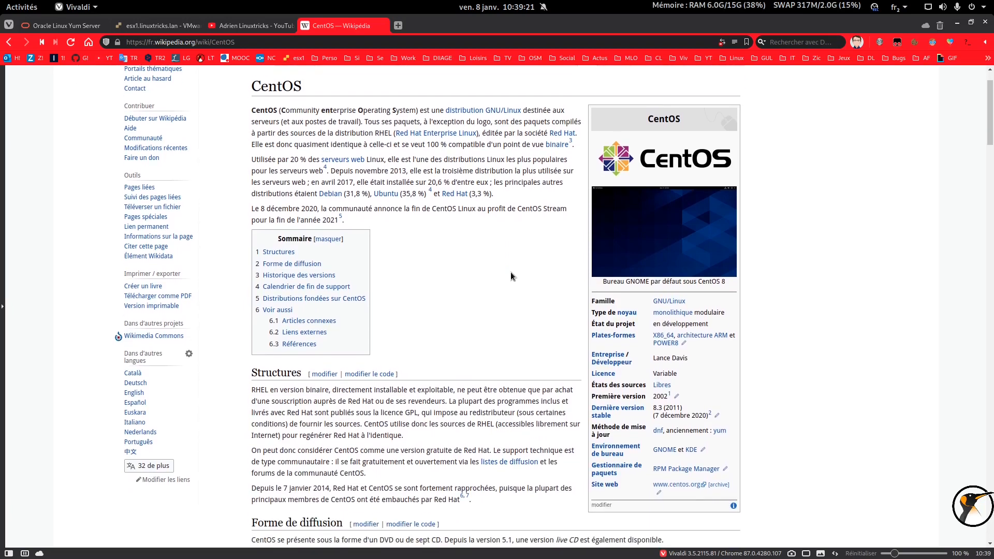
{"action": "double_click", "coordinate": [660, 340]}
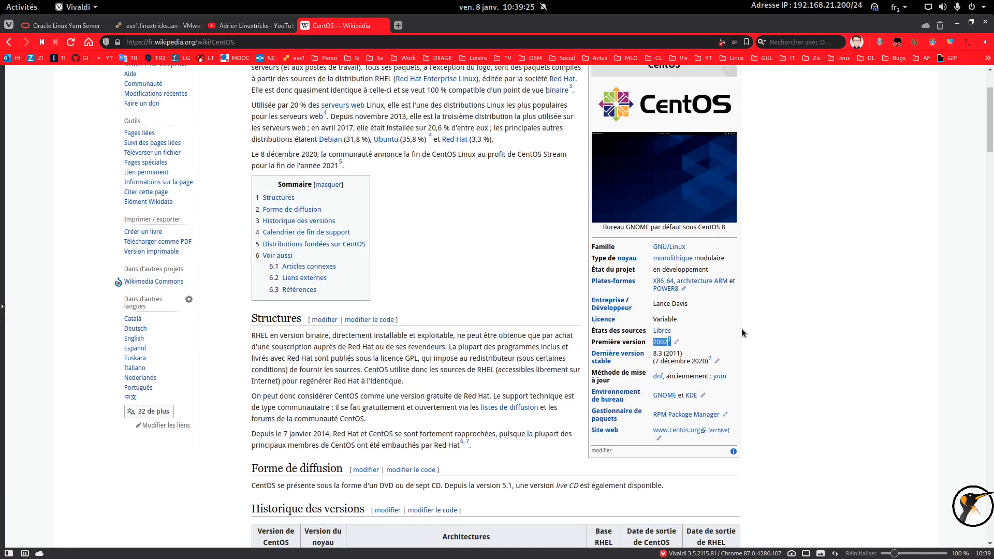
{"action": "scroll", "coordinate": [742, 332], "scroll_direction": "down", "scroll_amount": 6}
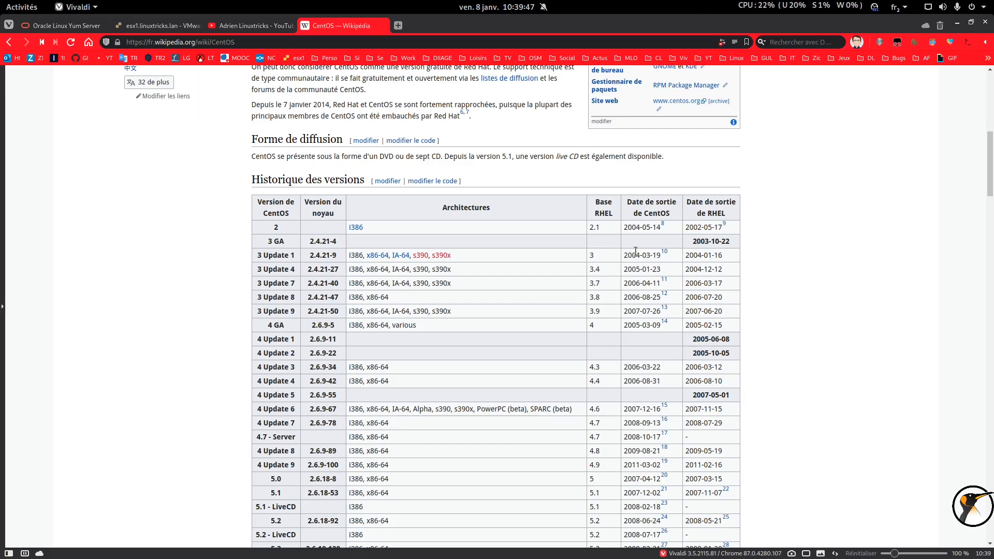
{"action": "left_click", "coordinate": [957, 23]}
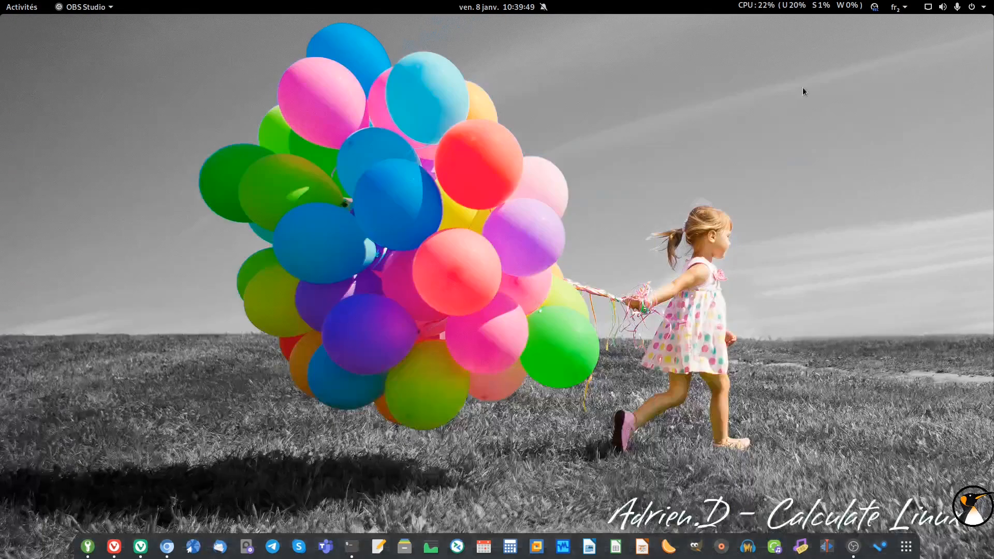
Step: Open VMware Workstation on the powered-off Linux_Vintage VM (2 GB memory, 2 processors, 20 GB disk)
{"action": "left_click", "coordinate": [536, 547]}
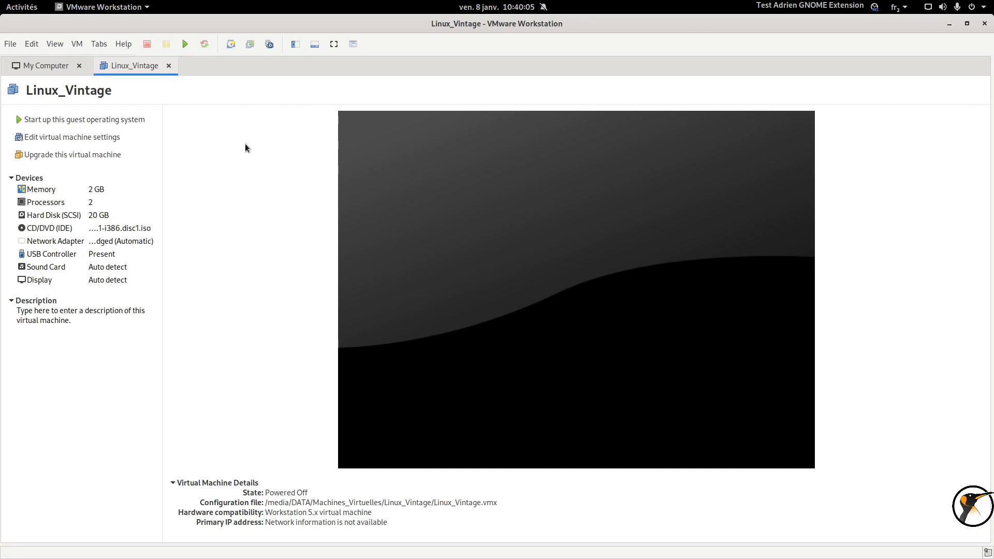
Step: Power on Linux_Vintage and show the installer's F2 boot options page at the boot: prompt
{"action": "left_click", "coordinate": [182, 43]}
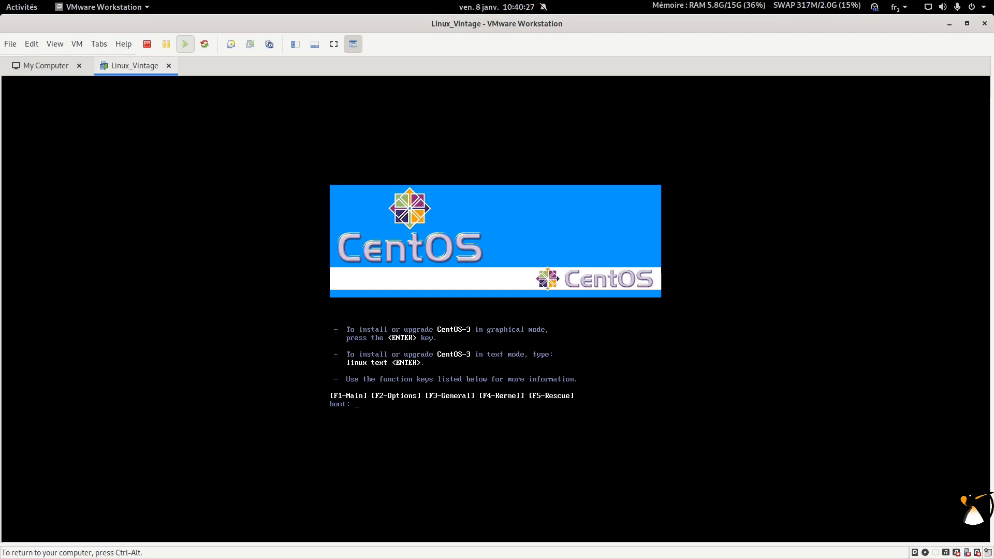
{"action": "key", "text": "ctrl+alt"}
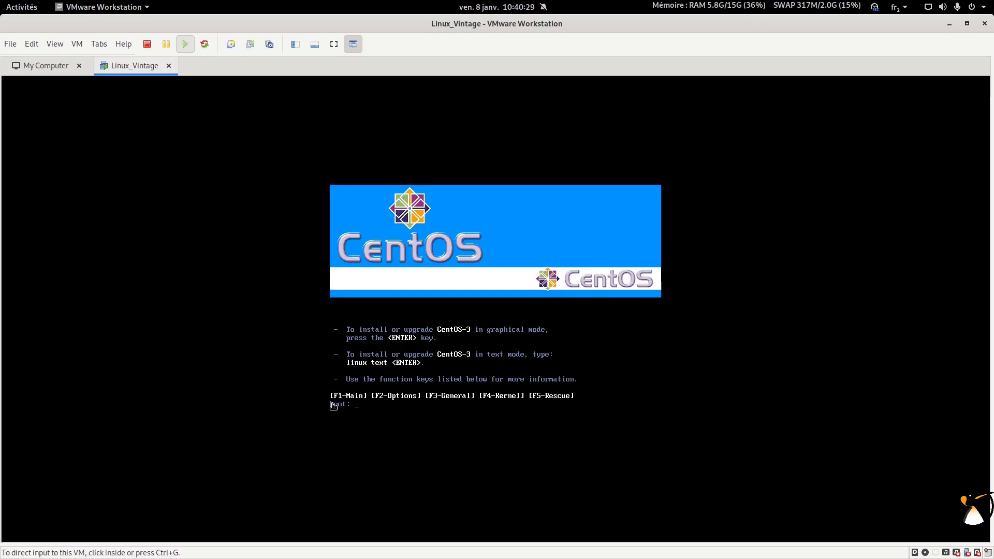
{"action": "left_click", "coordinate": [538, 388]}
{"action": "key", "text": "F2"}
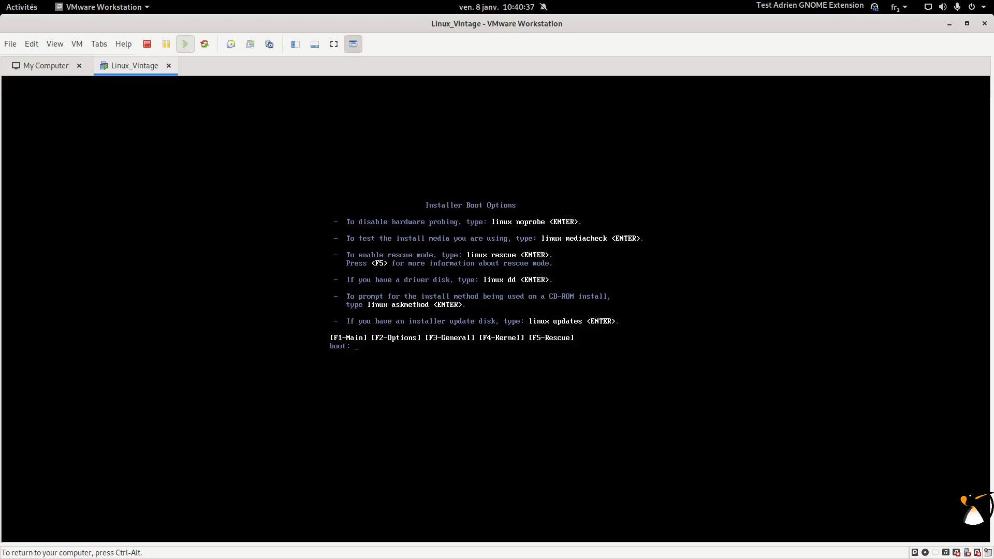
{"action": "key", "text": "ctrl+alt"}
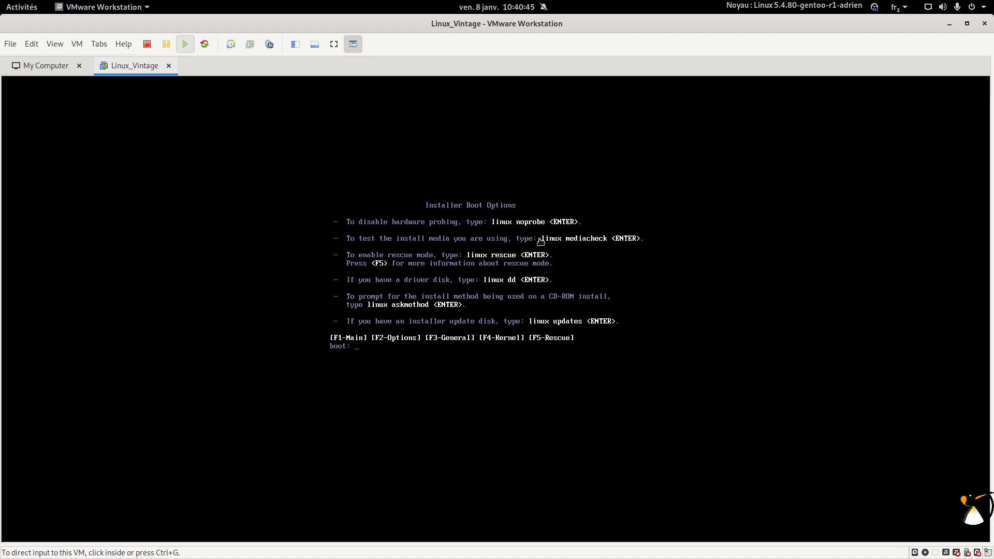
{"action": "left_click", "coordinate": [559, 277]}
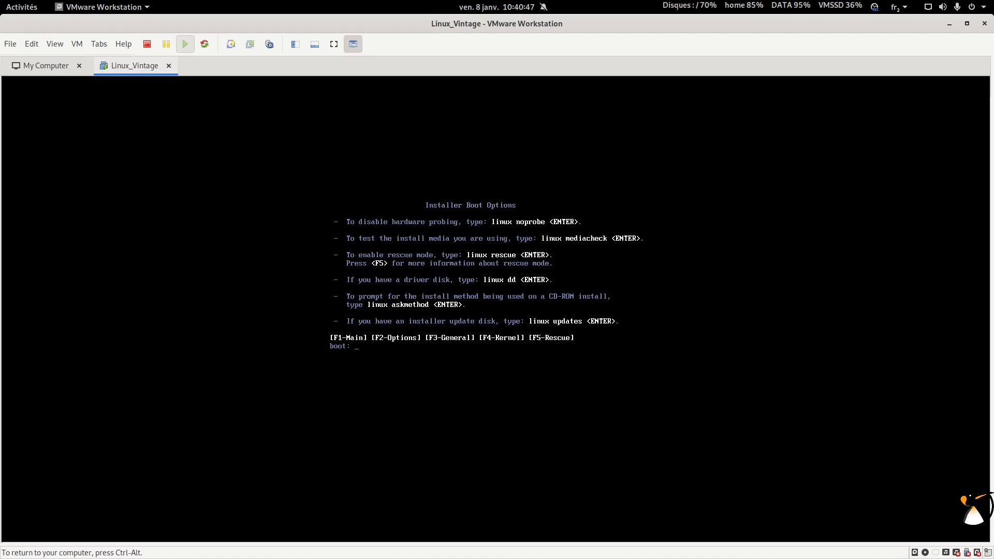
Step: Enter 'linux resolution=1024x768' at boot:, review the F3–F5 help pages, and boot the installer
{"action": "key", "text": "F3"}
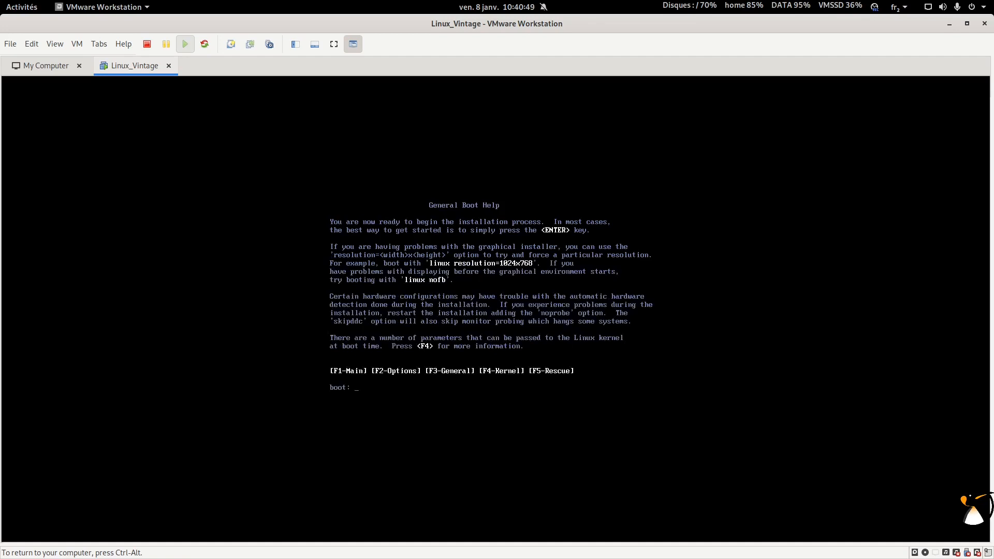
{"action": "type", "text": "linux"}
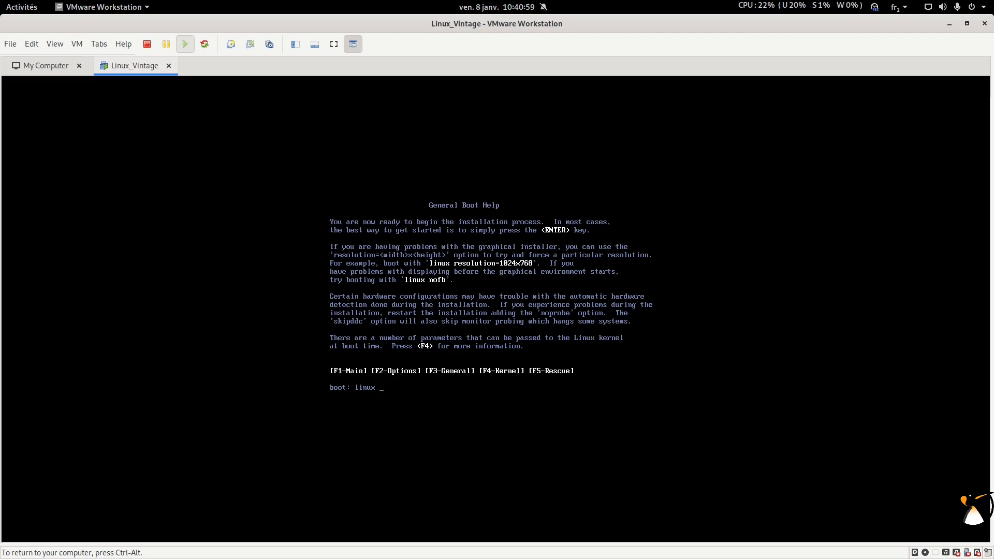
{"action": "type", "text": "resolution=1024x"}
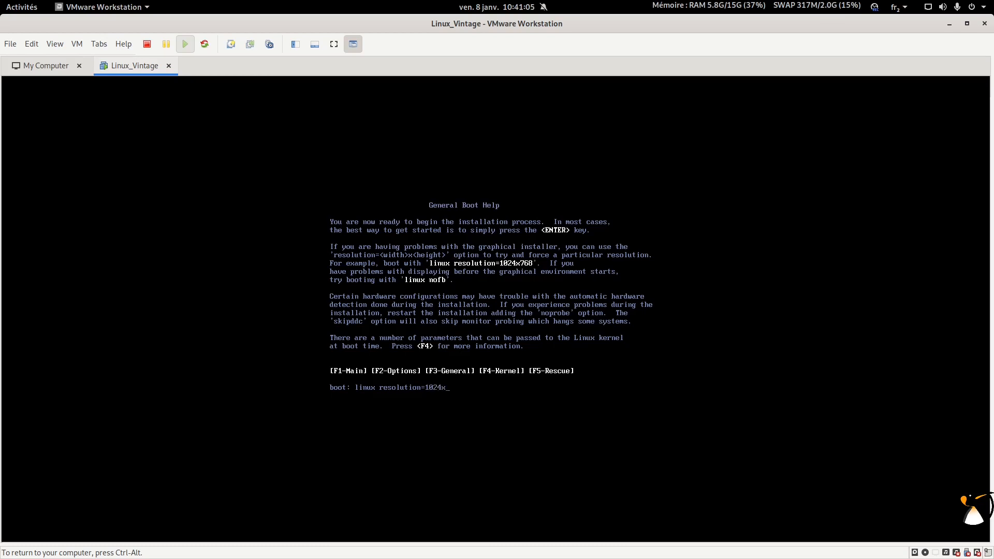
{"action": "type", "text": "768"}
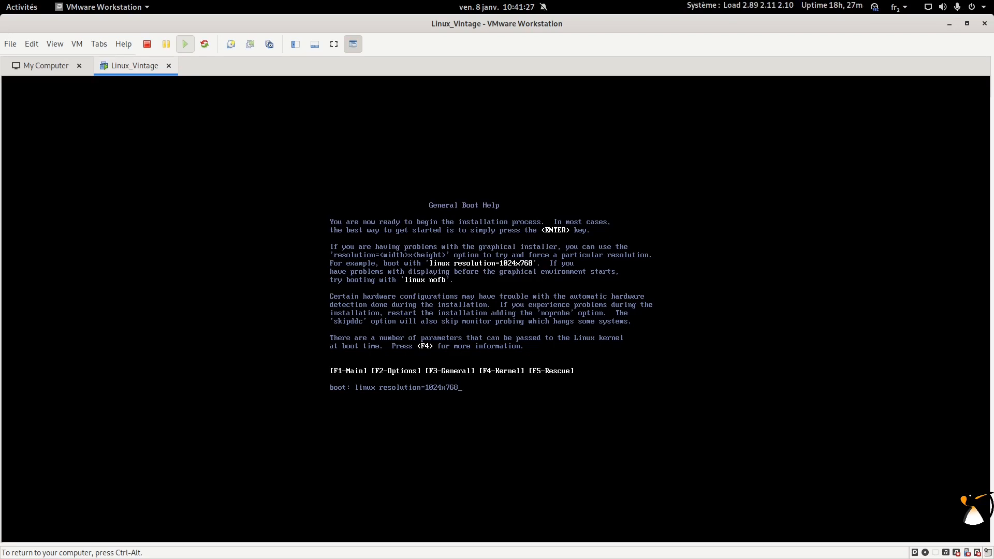
{"action": "key", "text": "F4"}
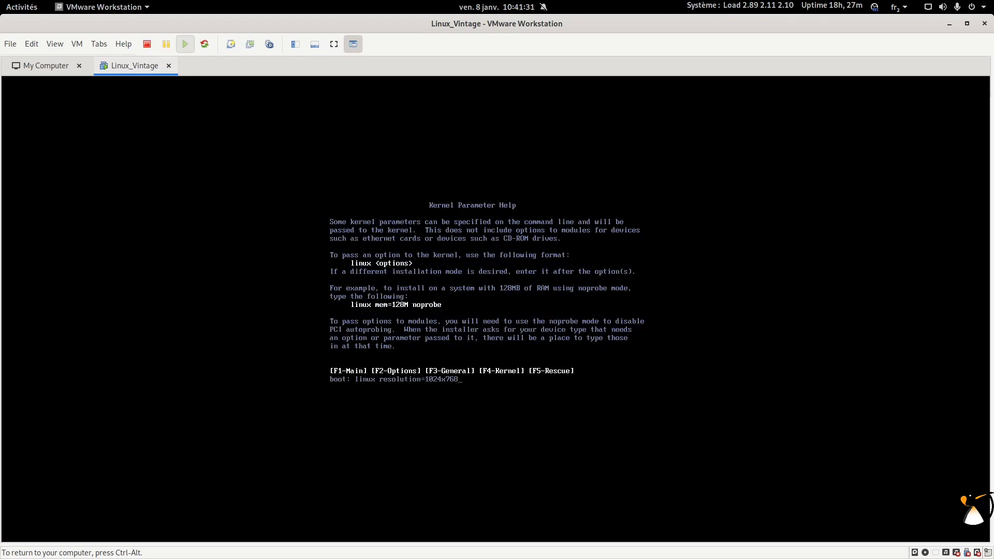
{"action": "key", "text": "F5"}
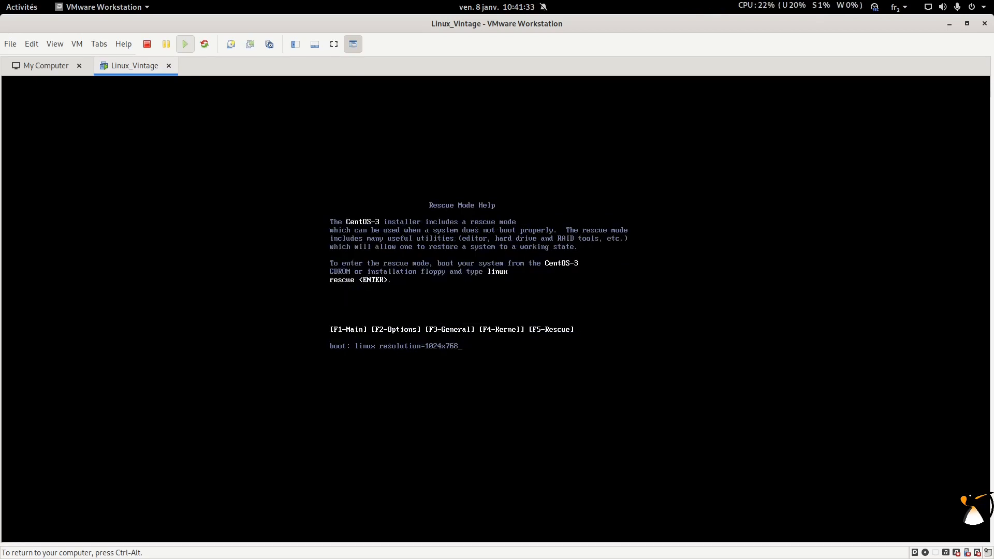
{"action": "key", "text": "F1"}
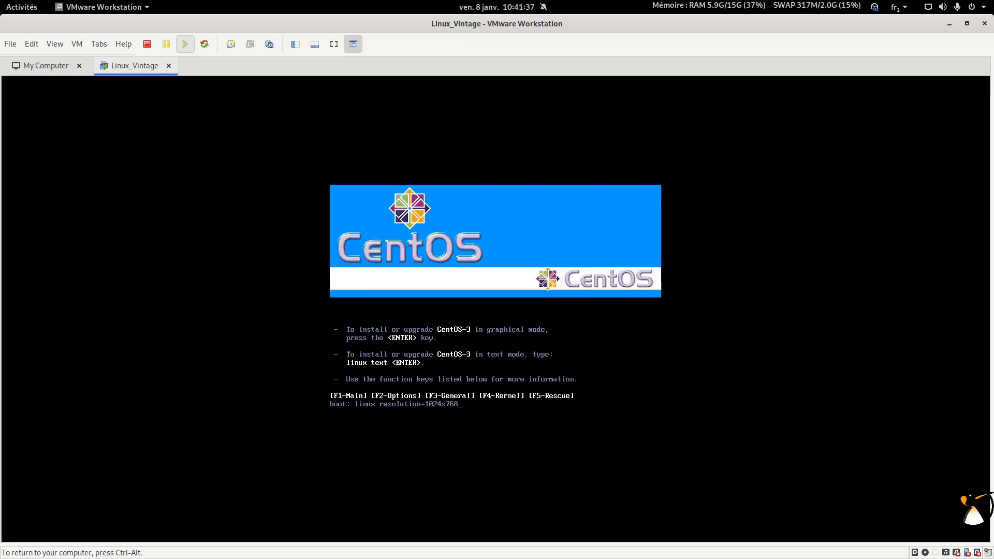
{"action": "key", "text": "Return"}
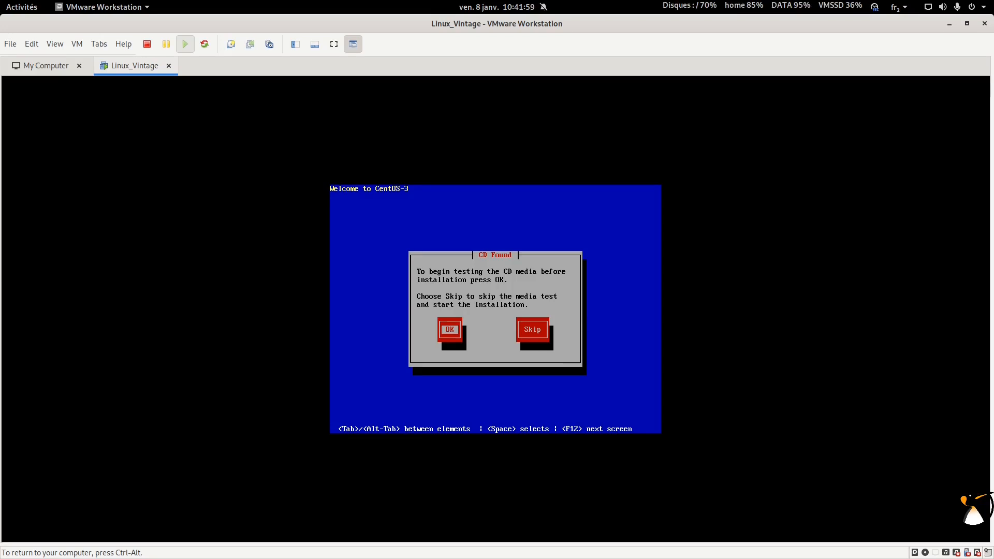
Step: Run the install CD media test and acknowledge its PASS result
{"action": "key", "text": "Return"}
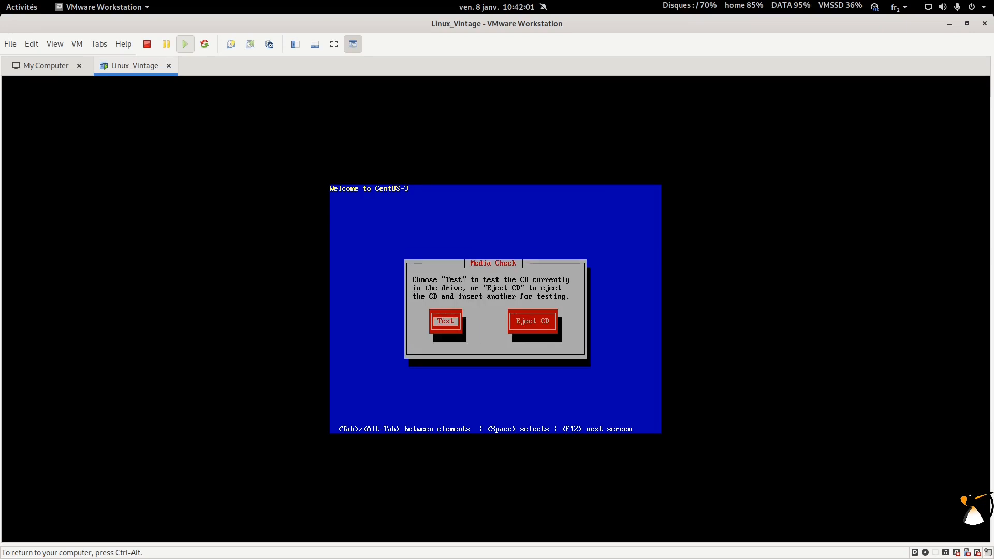
{"action": "key", "text": "Return"}
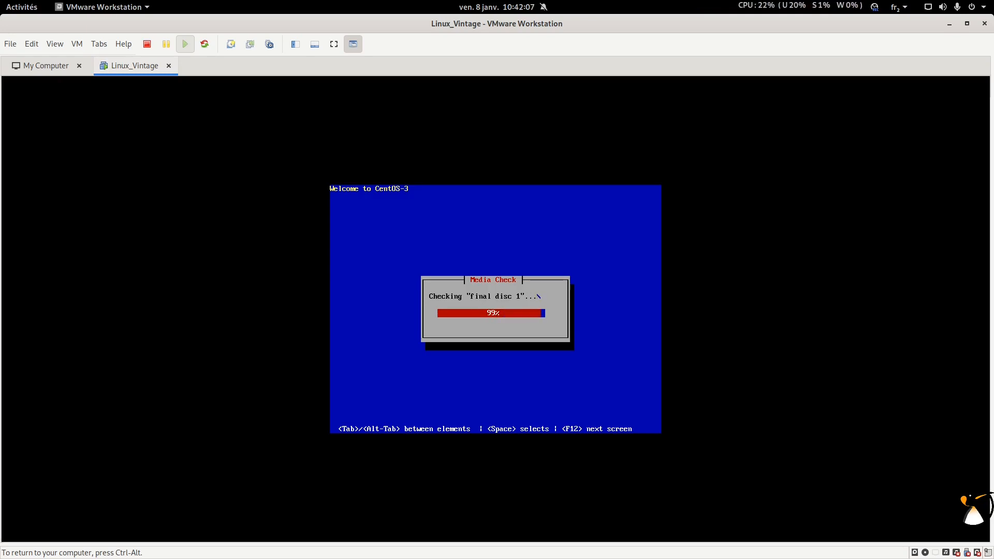
{"action": "key", "text": "ctrl+alt"}
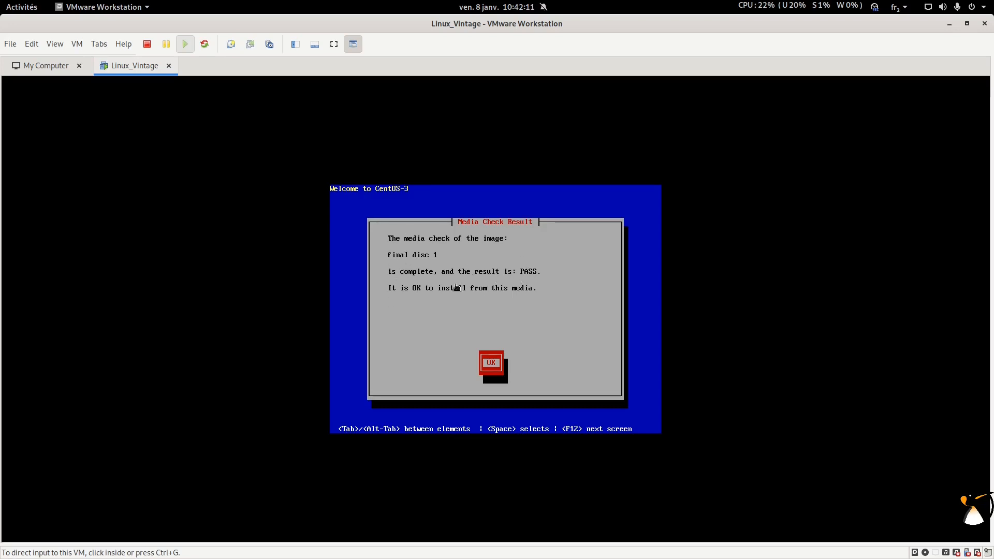
{"action": "left_click", "coordinate": [526, 313]}
{"action": "key", "text": "Return"}
{"action": "key", "text": "ctrl+alt"}
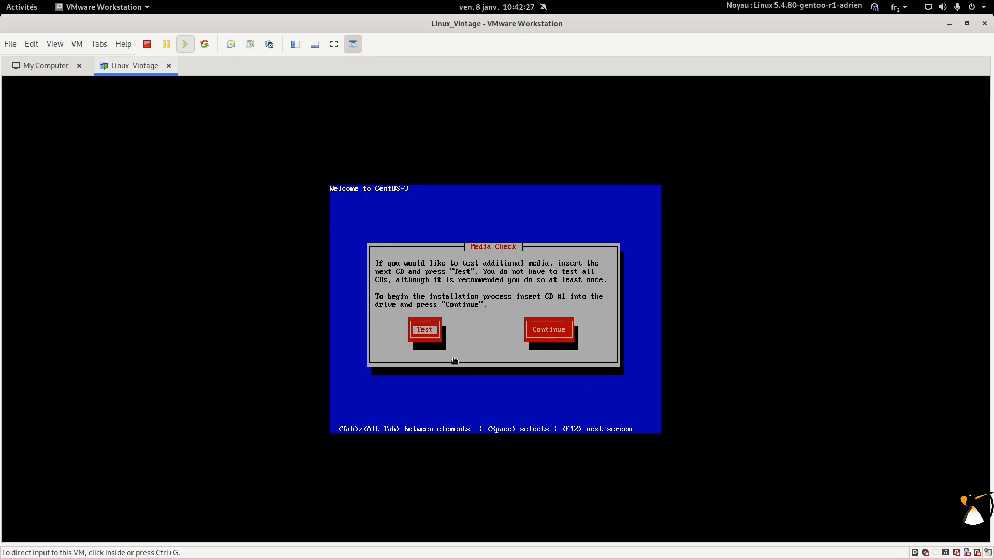
Step: Reconnect the virtual CD drive and continue to launch the anaconda installer
{"action": "left_click", "coordinate": [571, 362]}
{"action": "key", "text": "Tab"}
{"action": "key", "text": "ctrl+alt"}
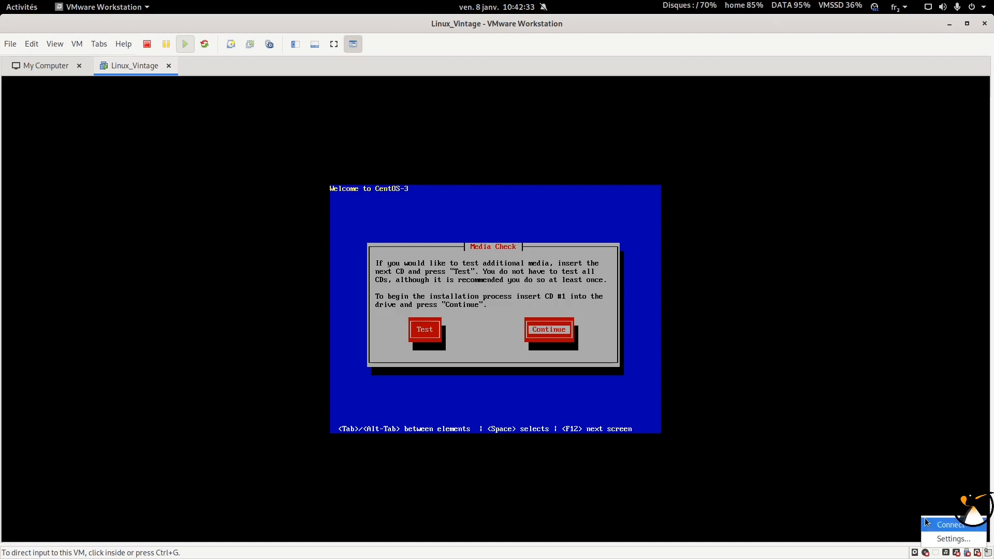
{"action": "left_click", "coordinate": [552, 368]}
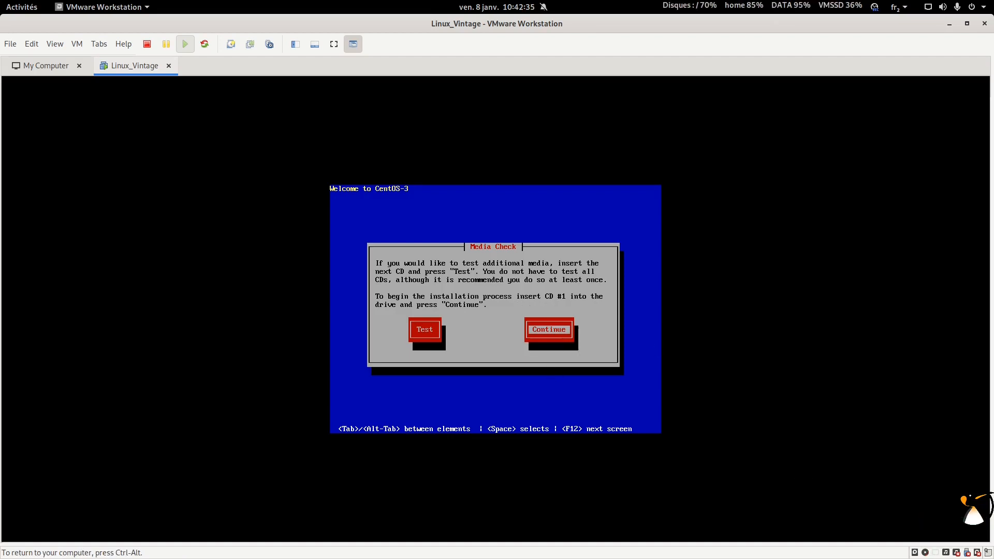
{"action": "key", "text": "Return"}
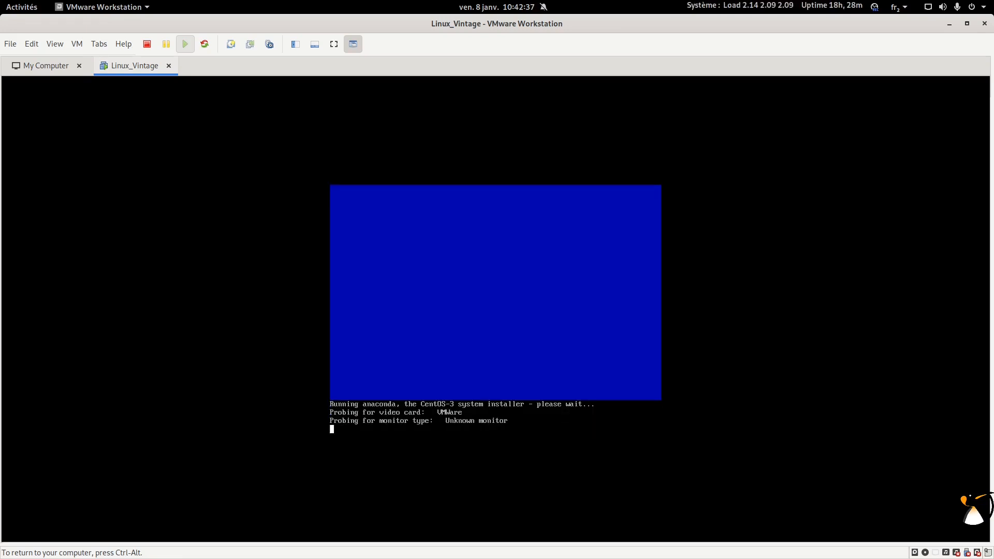
Step: Capture input into the VM and scroll through the Welcome page's online help
{"action": "key", "text": "ctrl+alt"}
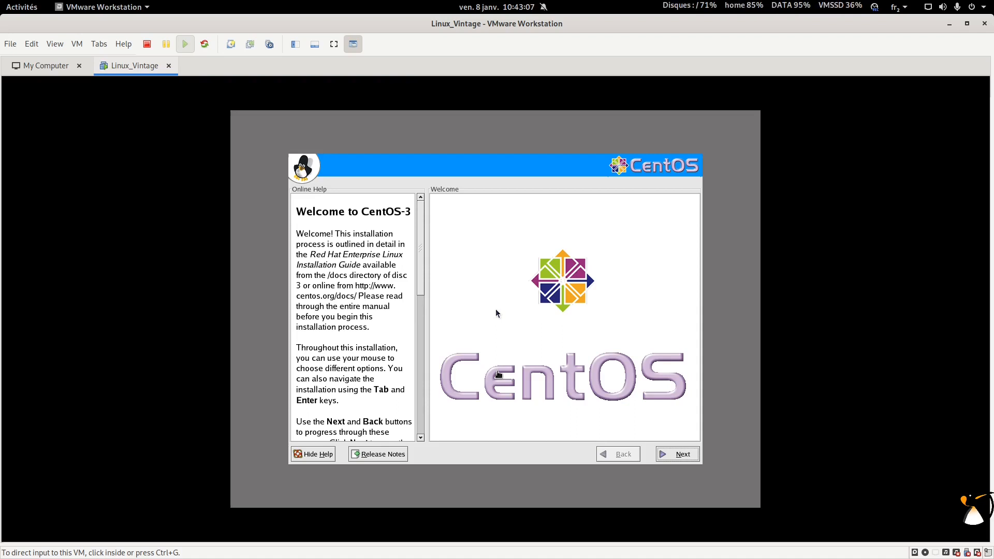
{"action": "left_click", "coordinate": [496, 309]}
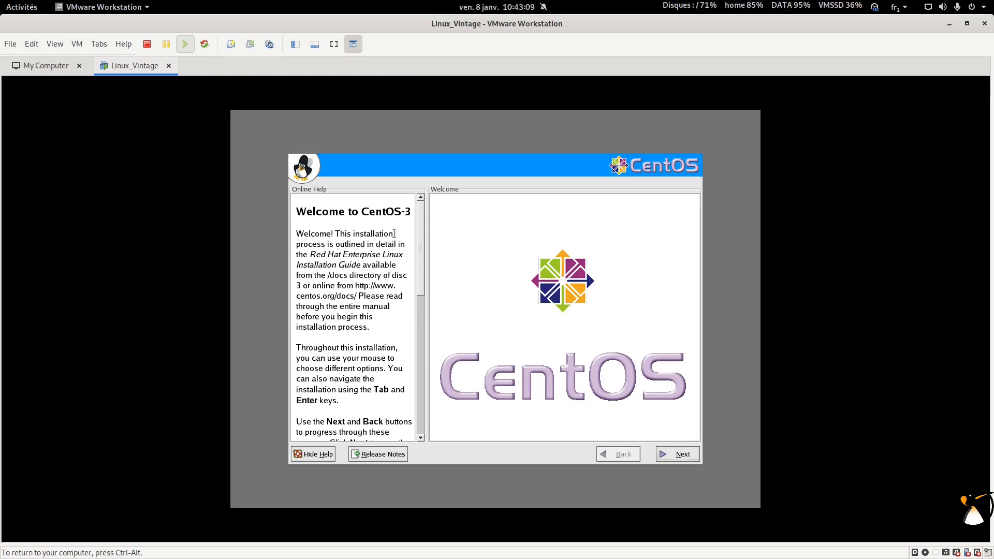
{"action": "scroll", "coordinate": [419, 223], "scroll_direction": "down", "scroll_amount": 5}
{"action": "scroll", "coordinate": [419, 223], "scroll_direction": "up", "scroll_amount": 5}
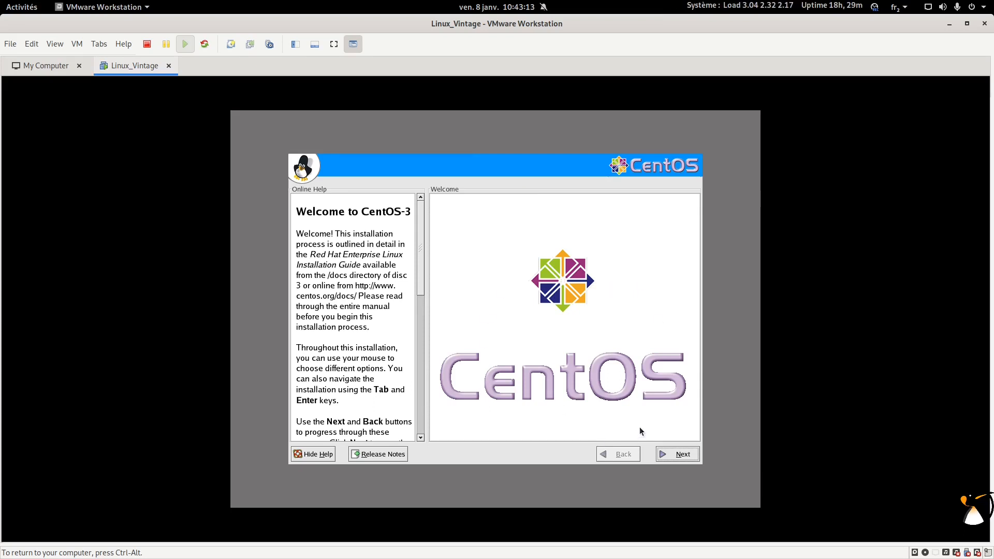
Step: Pass the welcome page, choose French (Français), and accept the default keyboard layout
{"action": "left_click", "coordinate": [672, 454]}
{"action": "left_click", "coordinate": [492, 311]}
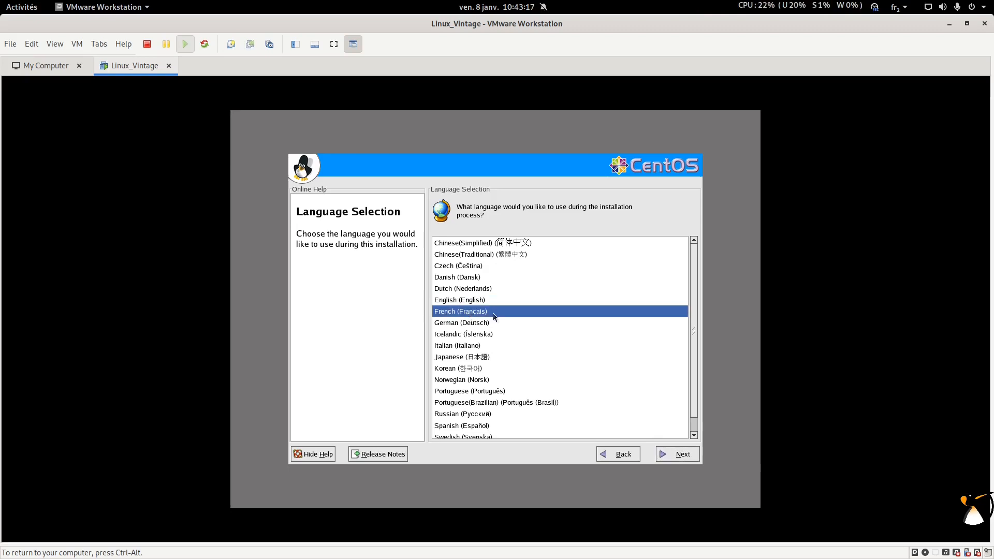
{"action": "left_click", "coordinate": [671, 455]}
{"action": "left_click", "coordinate": [671, 455]}
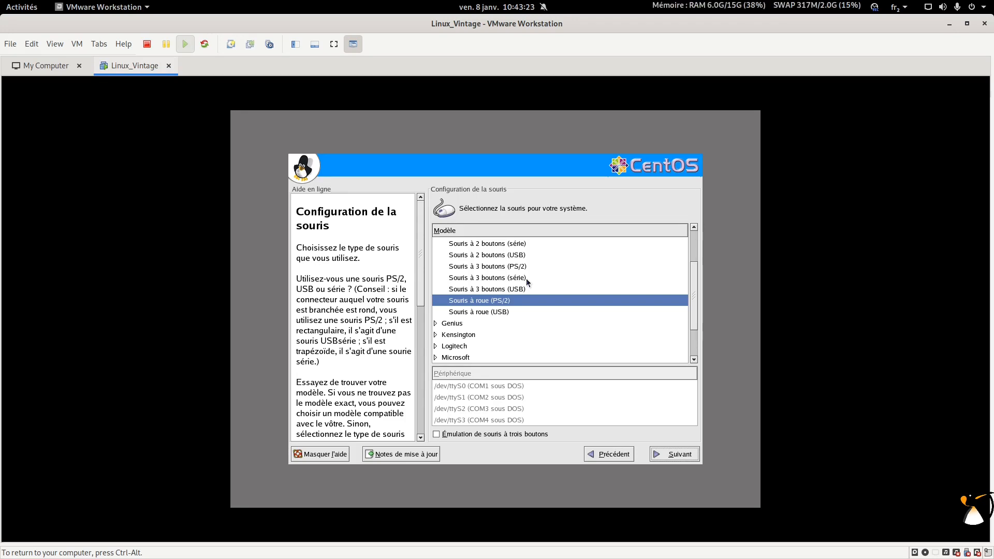
Step: Browse the Logitech and Genius mouse models, then keep Souris à roue (PS/2) and continue
{"action": "scroll", "coordinate": [547, 272], "scroll_direction": "up", "scroll_amount": 2}
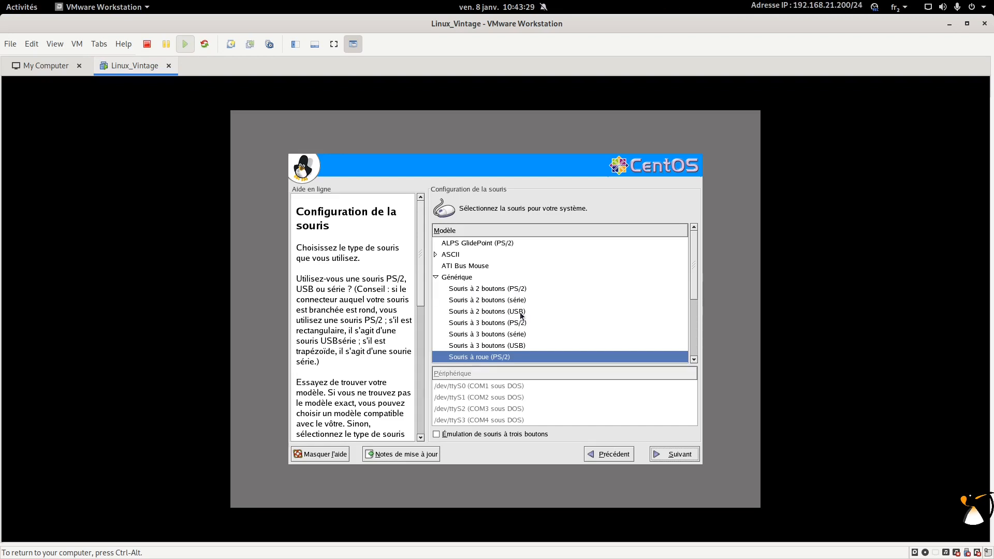
{"action": "scroll", "coordinate": [510, 316], "scroll_direction": "down", "scroll_amount": 2}
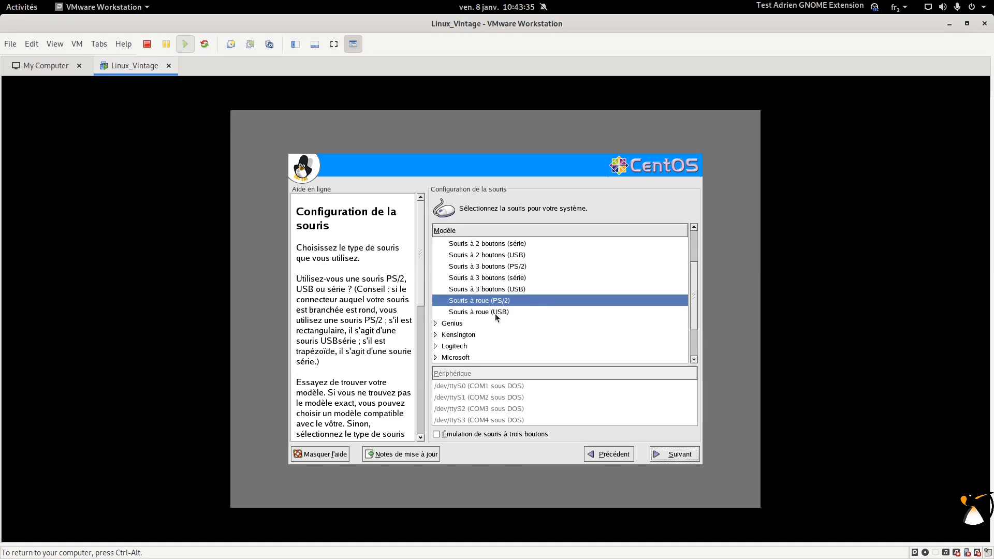
{"action": "scroll", "coordinate": [487, 317], "scroll_direction": "down", "scroll_amount": 2}
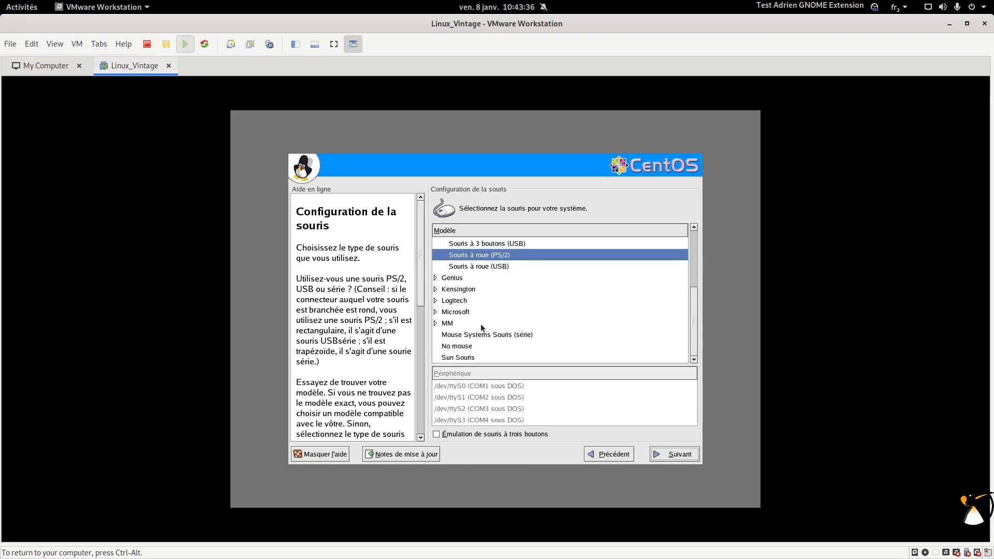
{"action": "left_click", "coordinate": [436, 301]}
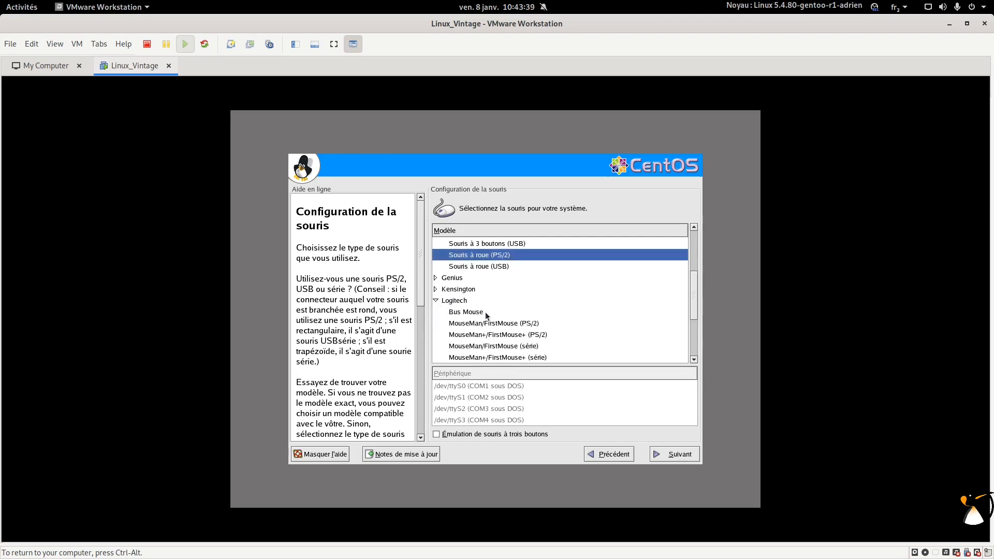
{"action": "scroll", "coordinate": [485, 313], "scroll_direction": "down", "scroll_amount": 2}
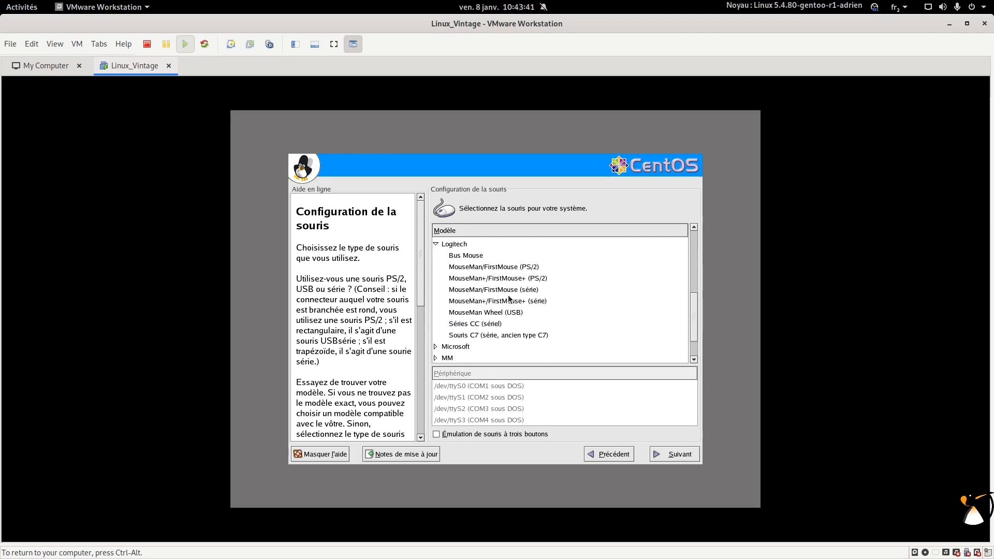
{"action": "scroll", "coordinate": [525, 289], "scroll_direction": "up", "scroll_amount": 2}
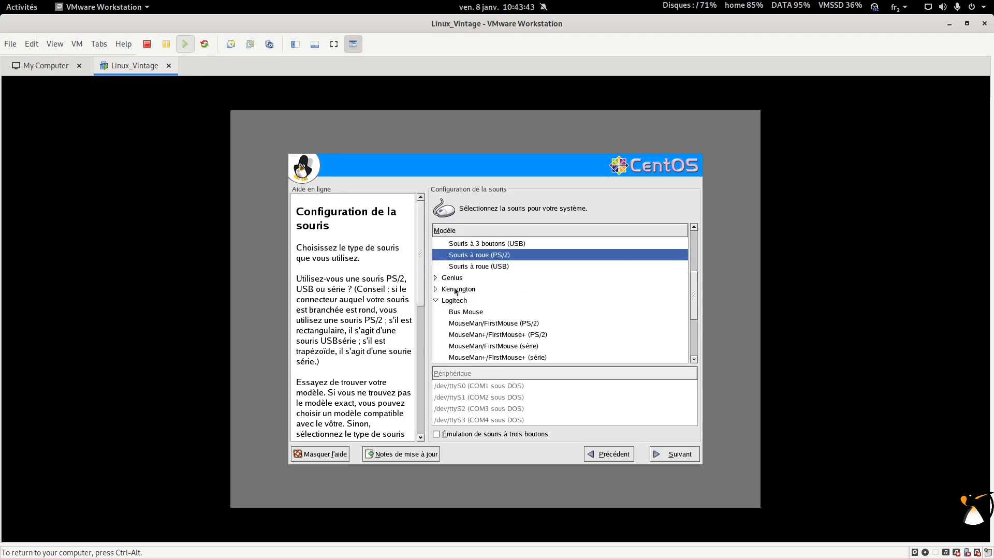
{"action": "left_click", "coordinate": [435, 278]}
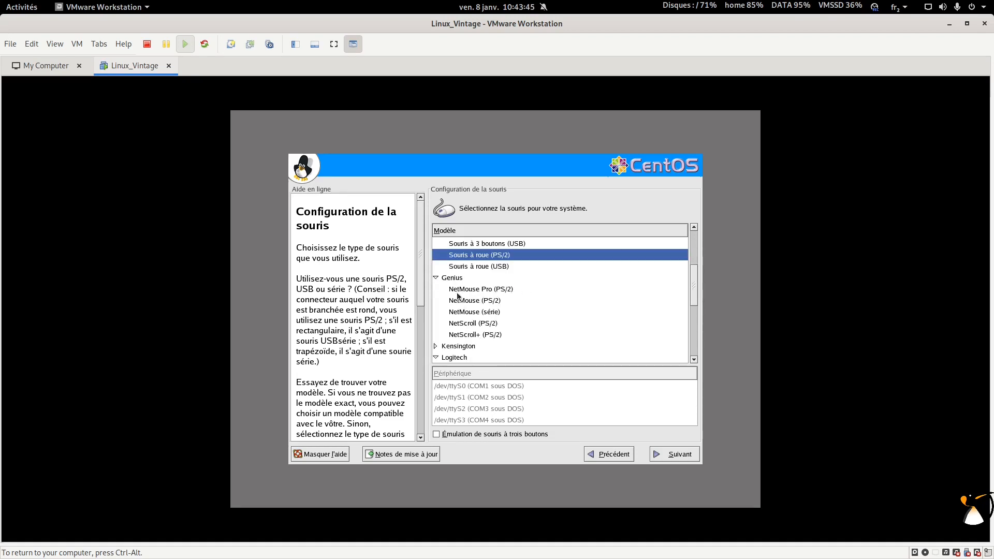
{"action": "scroll", "coordinate": [507, 294], "scroll_direction": "up", "scroll_amount": 2}
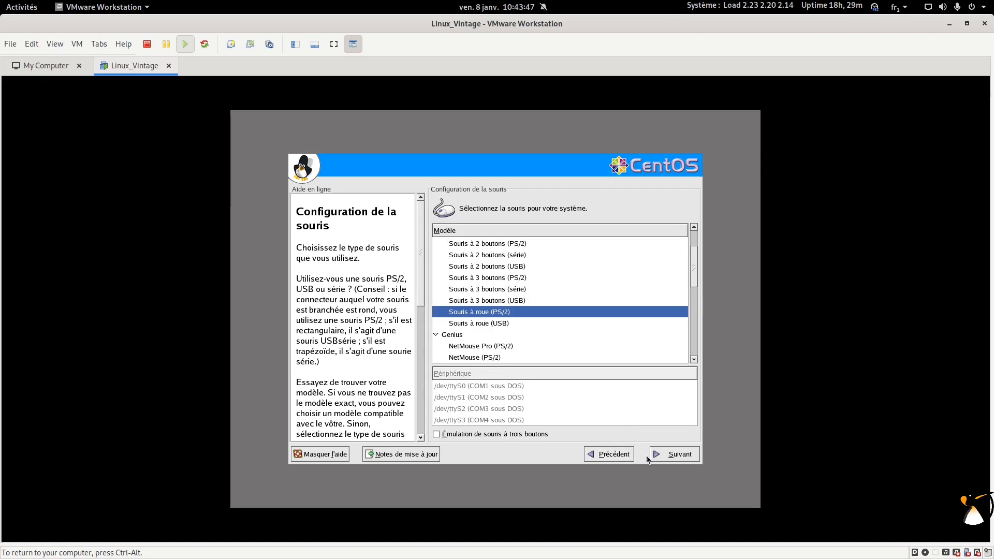
{"action": "left_click", "coordinate": [668, 457]}
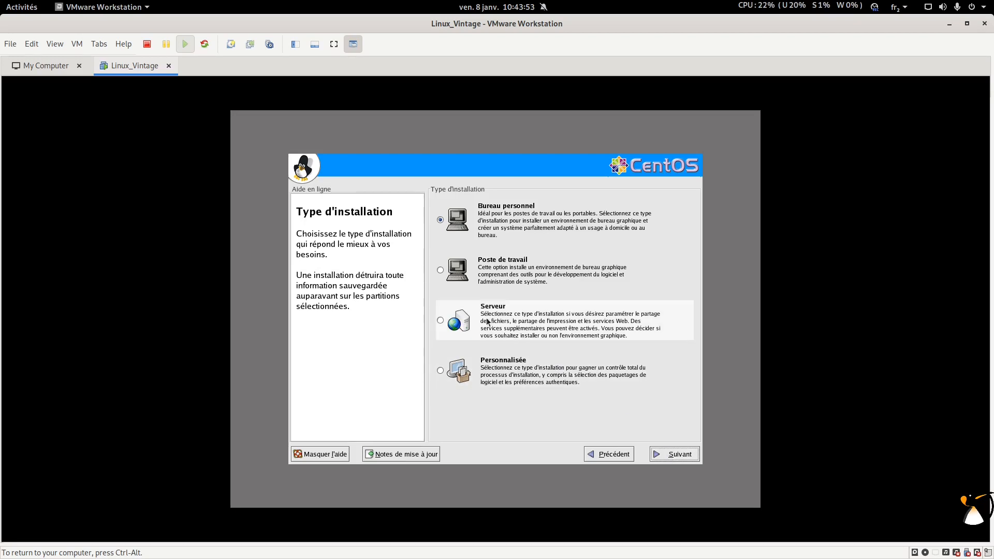
Step: Compare Bureau personnel, Poste de travail, Serveur and Personnalisée, then continue with Poste de travail
{"action": "left_click", "coordinate": [497, 221]}
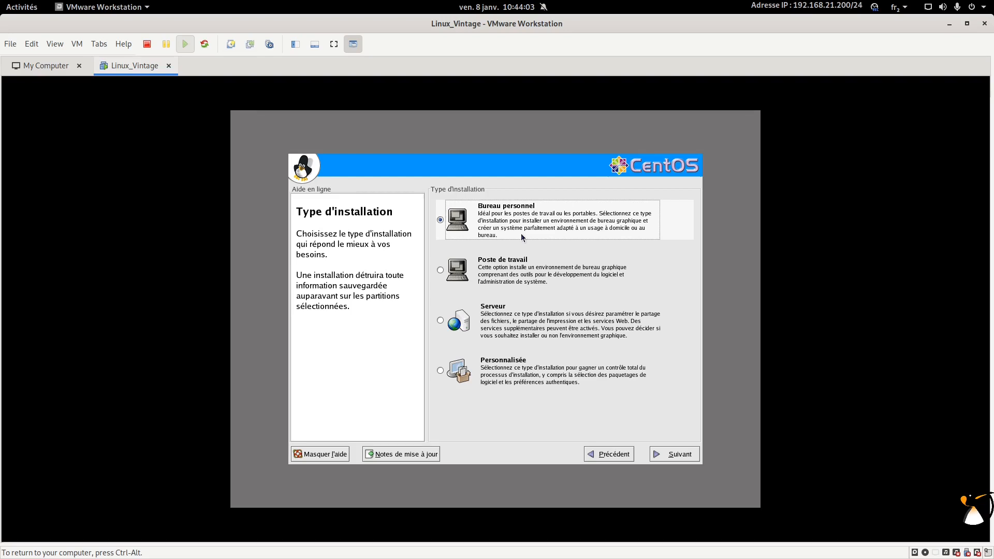
{"action": "left_click", "coordinate": [533, 281]}
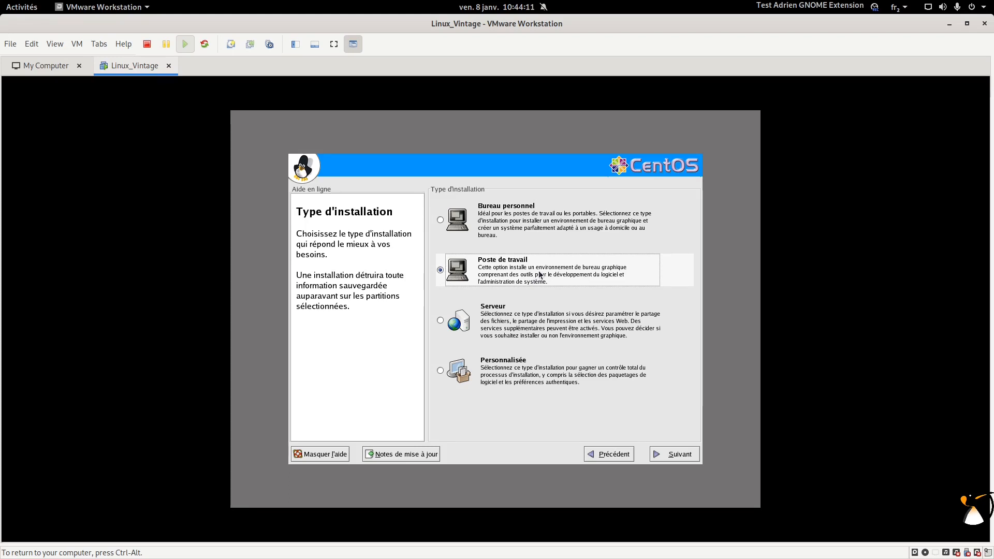
{"action": "left_click", "coordinate": [507, 322]}
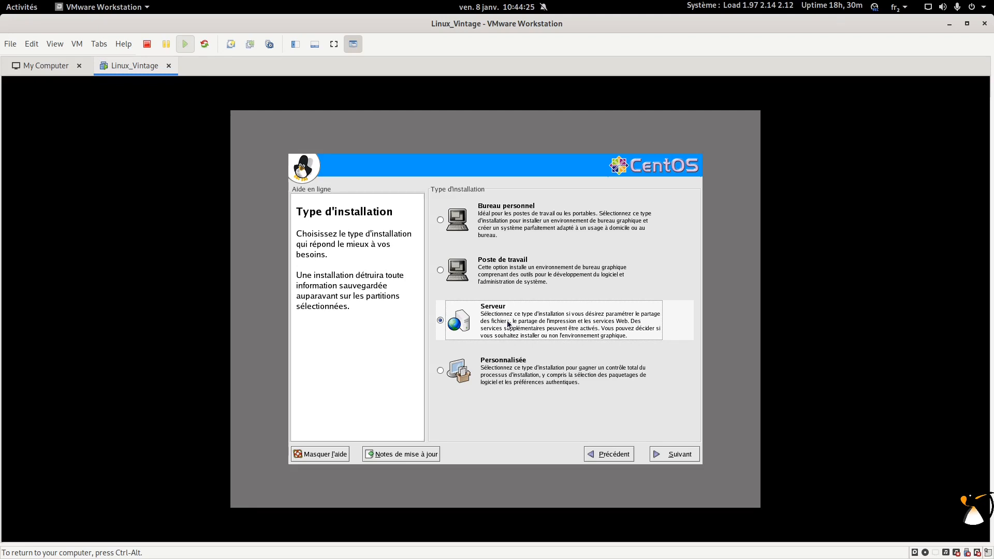
{"action": "left_click", "coordinate": [516, 371]}
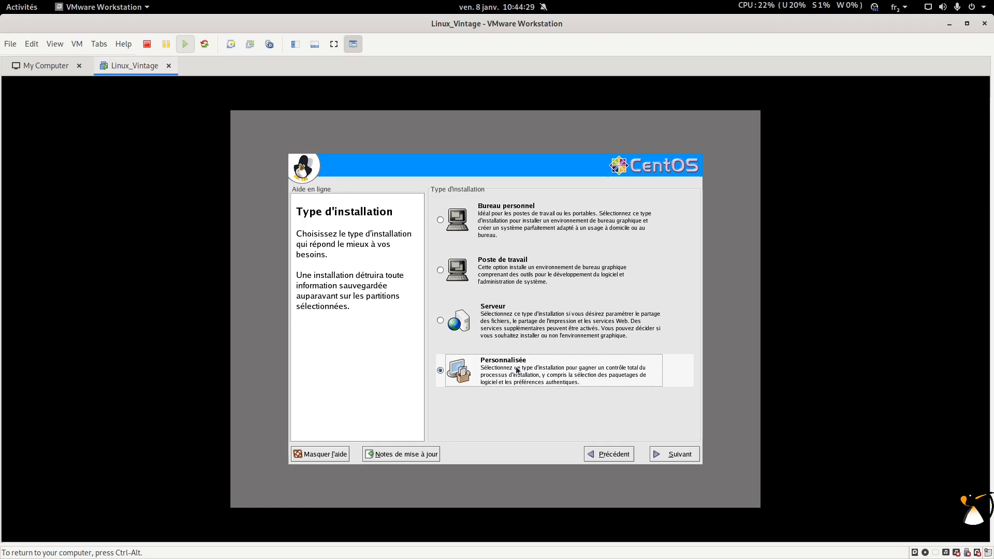
{"action": "left_click", "coordinate": [553, 215]}
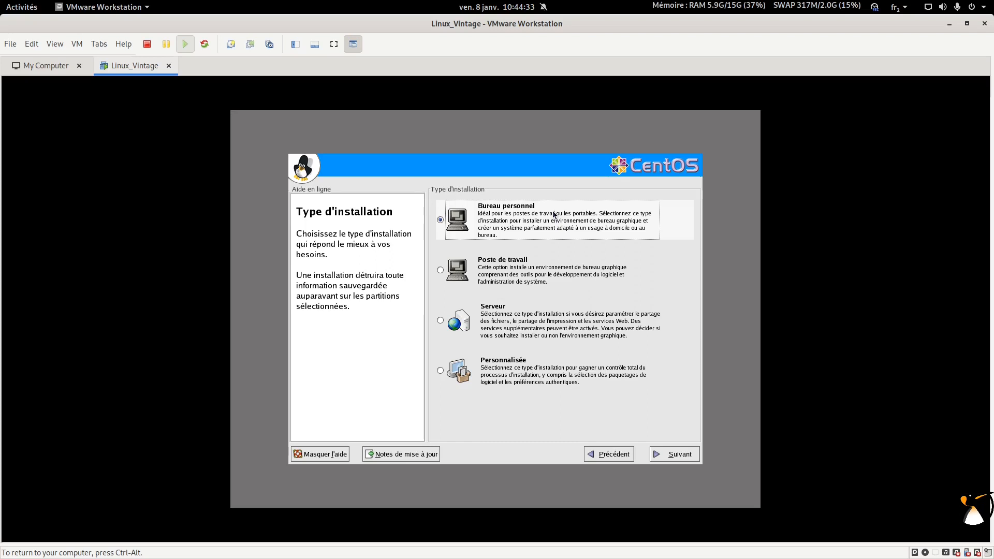
{"action": "left_click", "coordinate": [541, 277]}
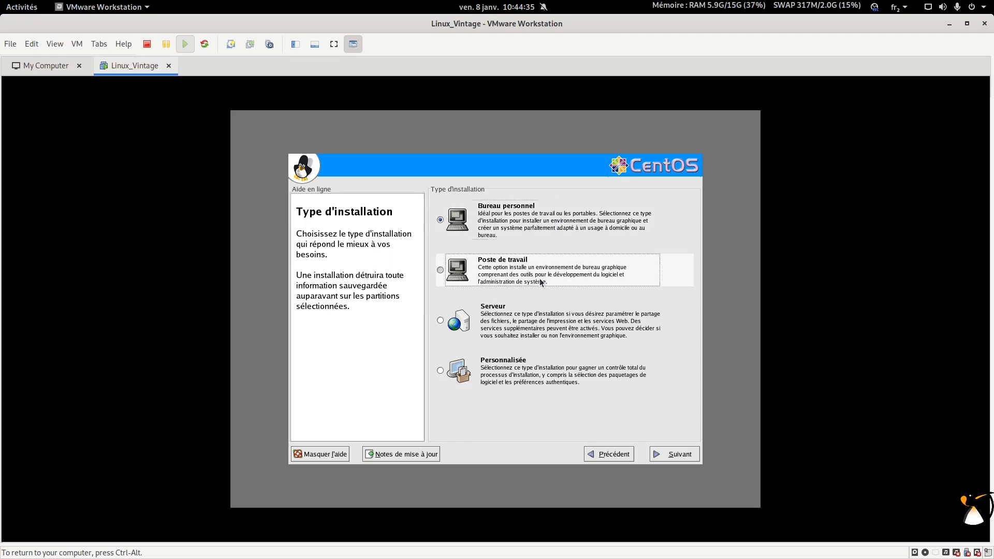
{"action": "left_click", "coordinate": [656, 453]}
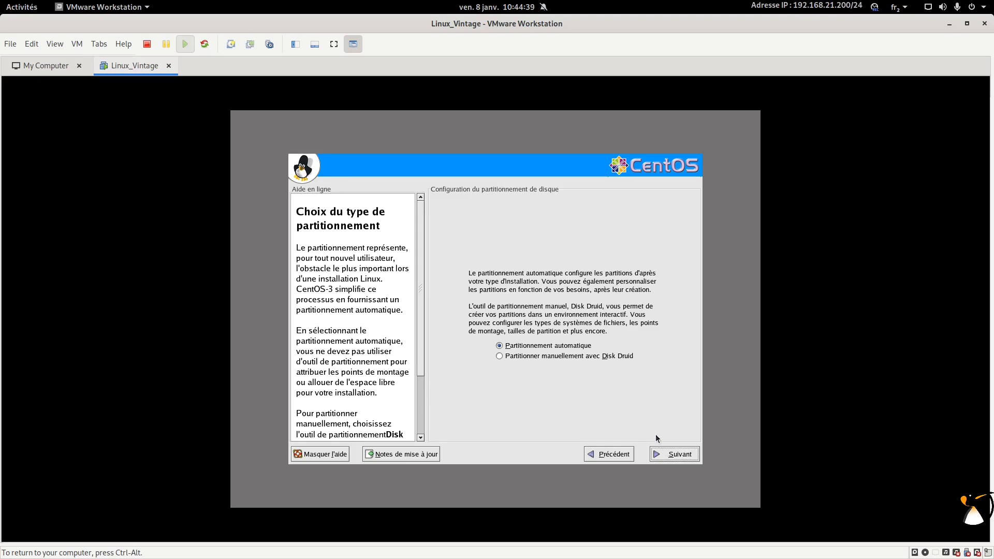
Step: Choose manual partitioning with Disk Druid, agree to initialise sda, and select its 20473 MB free space
{"action": "left_click", "coordinate": [599, 355]}
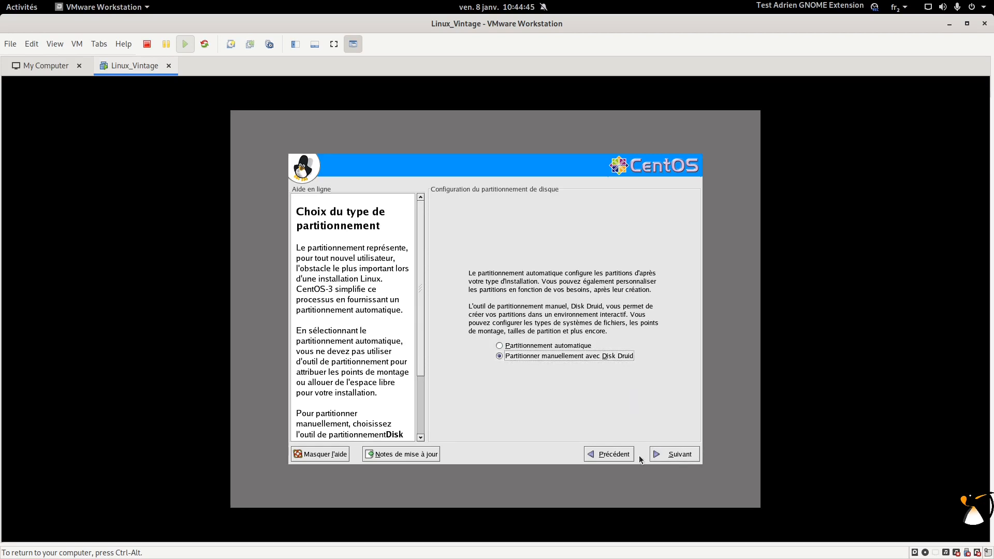
{"action": "left_click", "coordinate": [679, 459]}
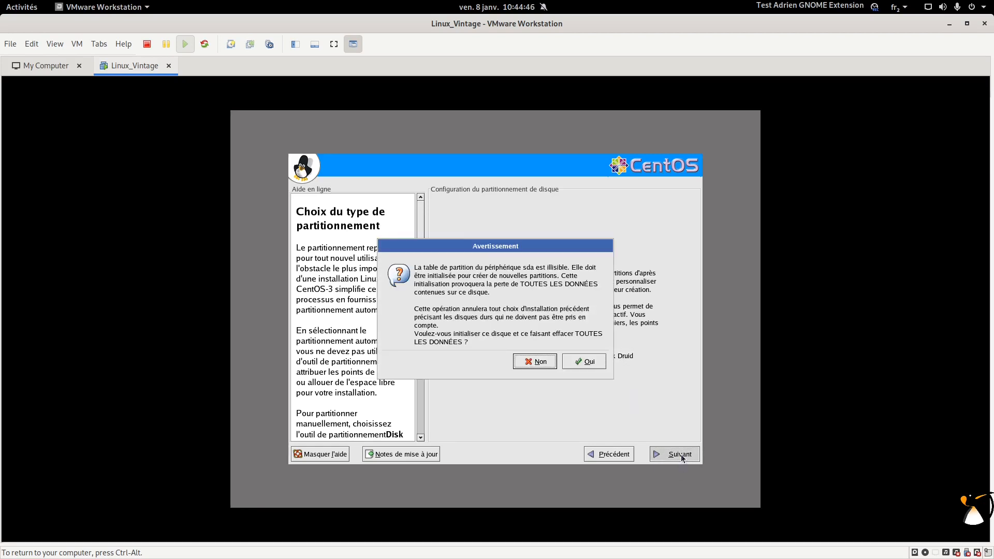
{"action": "left_click", "coordinate": [589, 364]}
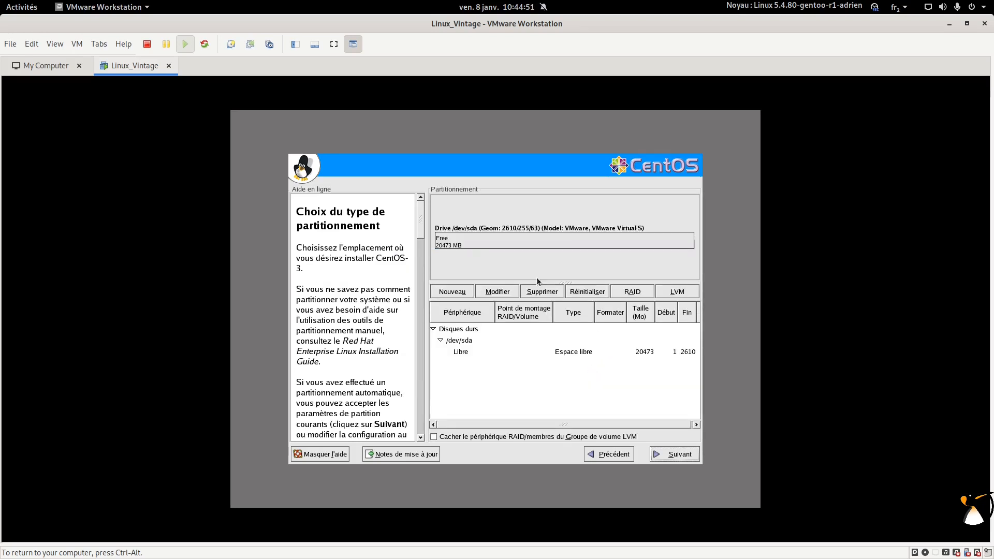
{"action": "left_click", "coordinate": [512, 248]}
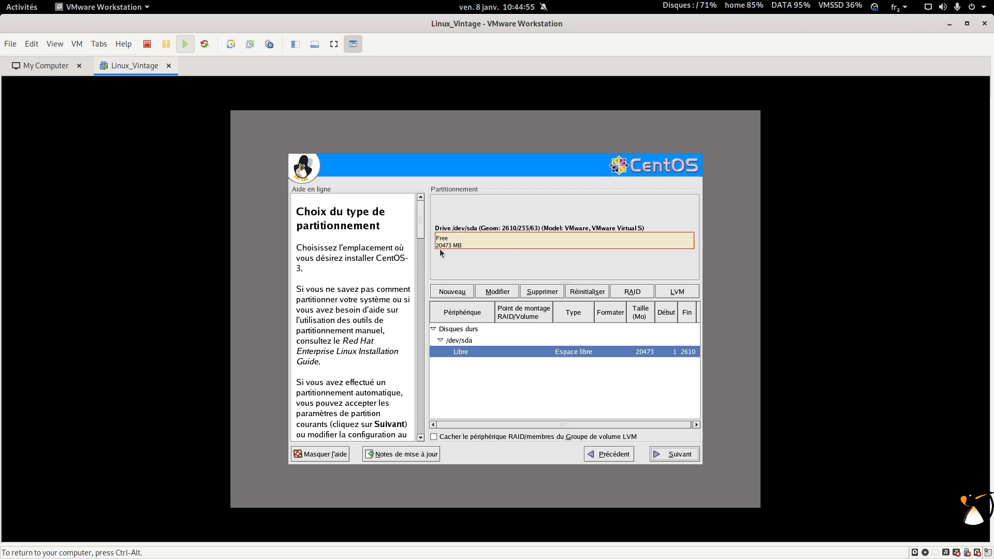
Step: Create an ext3 /boot partition of about 510 MB on sda
{"action": "left_click", "coordinate": [465, 296]}
{"action": "type", "text": "/boot"}
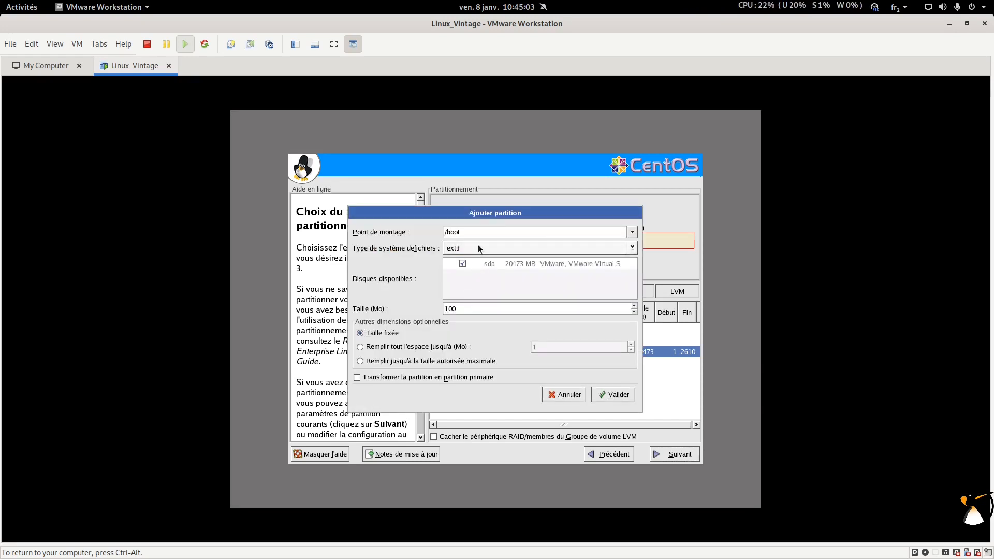
{"action": "left_click", "coordinate": [480, 249]}
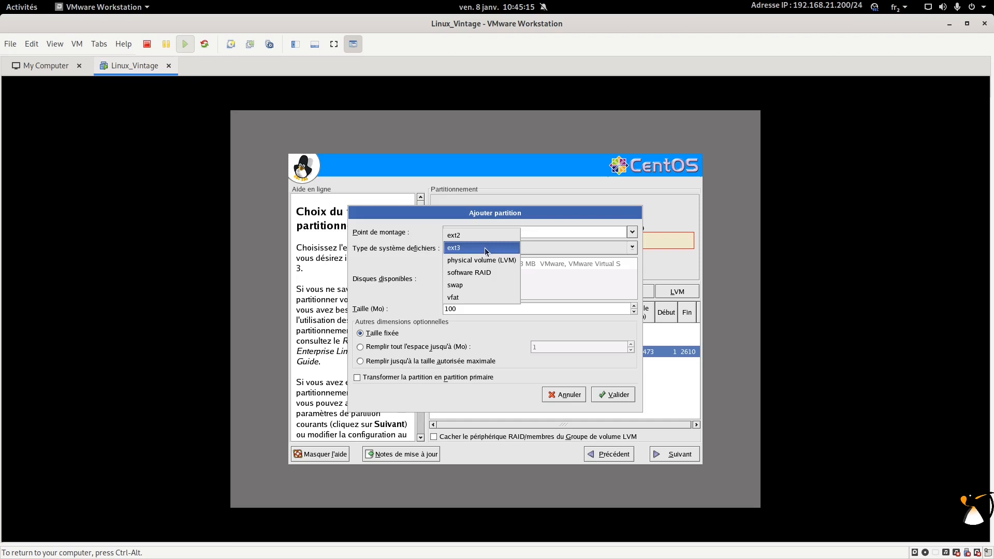
{"action": "left_click", "coordinate": [486, 250]}
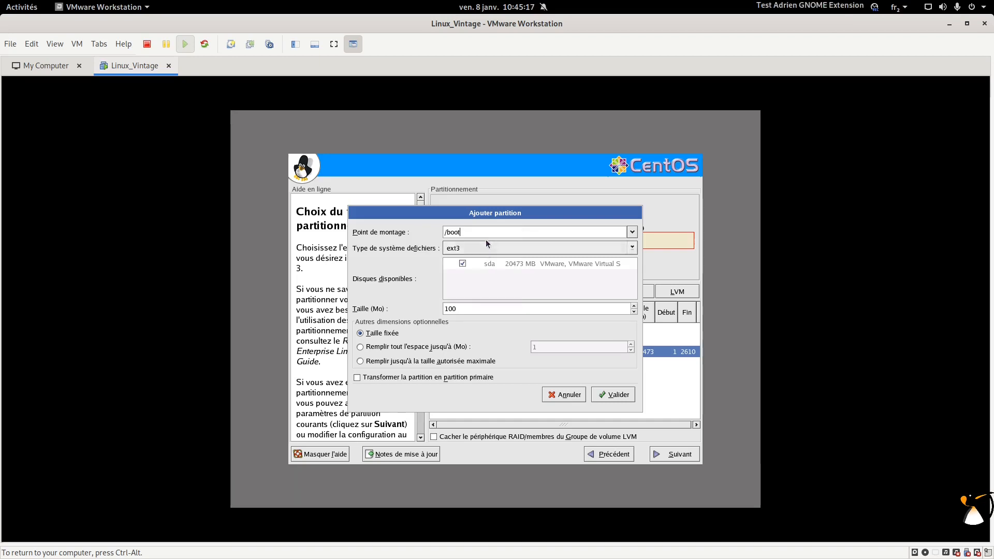
{"action": "double_click", "coordinate": [459, 307]}
{"action": "type", "text": "512"}
{"action": "left_click", "coordinate": [614, 394]}
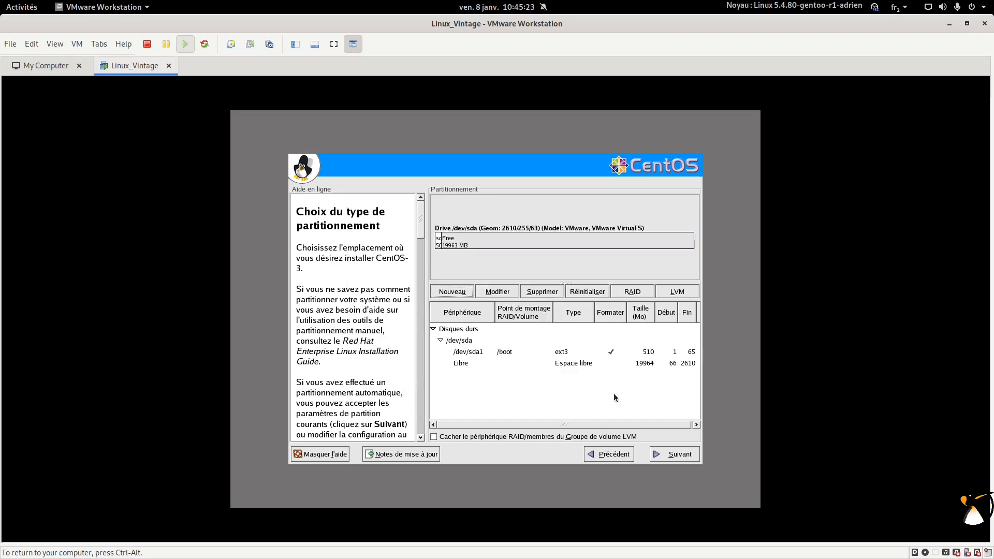
Step: Make the remaining free space a 19964 MB LVM physical volume partition
{"action": "left_click", "coordinate": [484, 364]}
{"action": "left_click", "coordinate": [452, 292]}
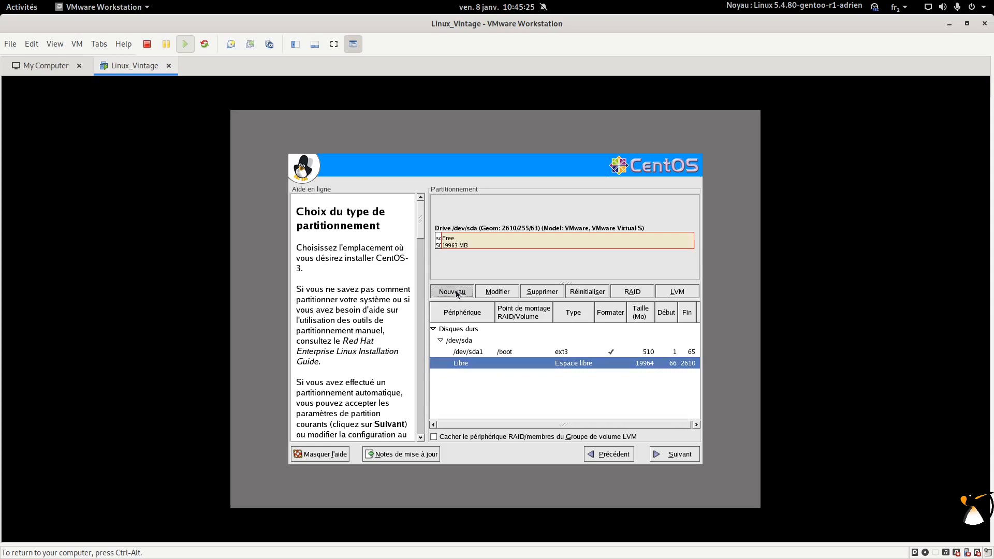
{"action": "left_click", "coordinate": [489, 245]}
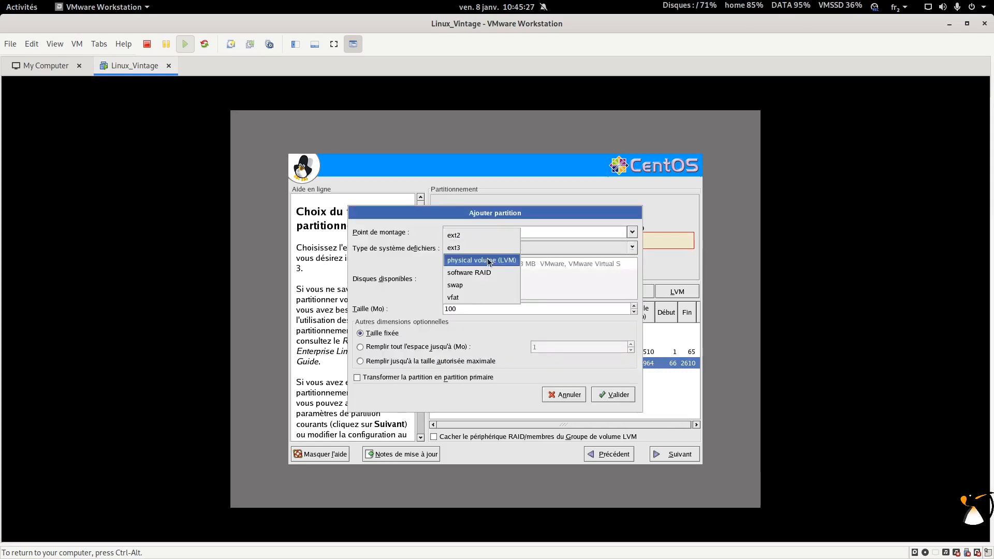
{"action": "left_click", "coordinate": [487, 260]}
{"action": "left_click", "coordinate": [443, 361]}
{"action": "left_click", "coordinate": [611, 396]}
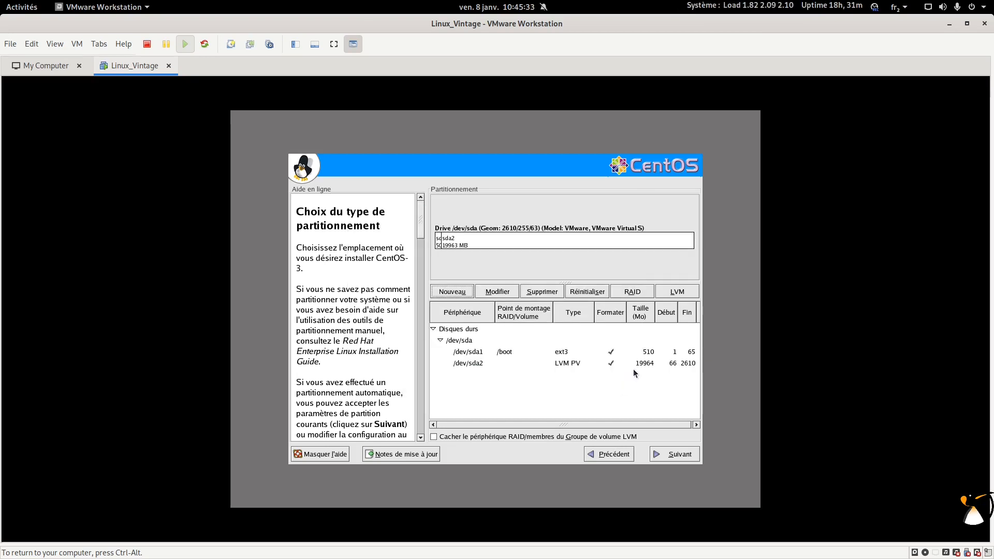
Step: Start a new LVM volume group named rootvg with a 4 MB extent size
{"action": "left_click", "coordinate": [677, 292]}
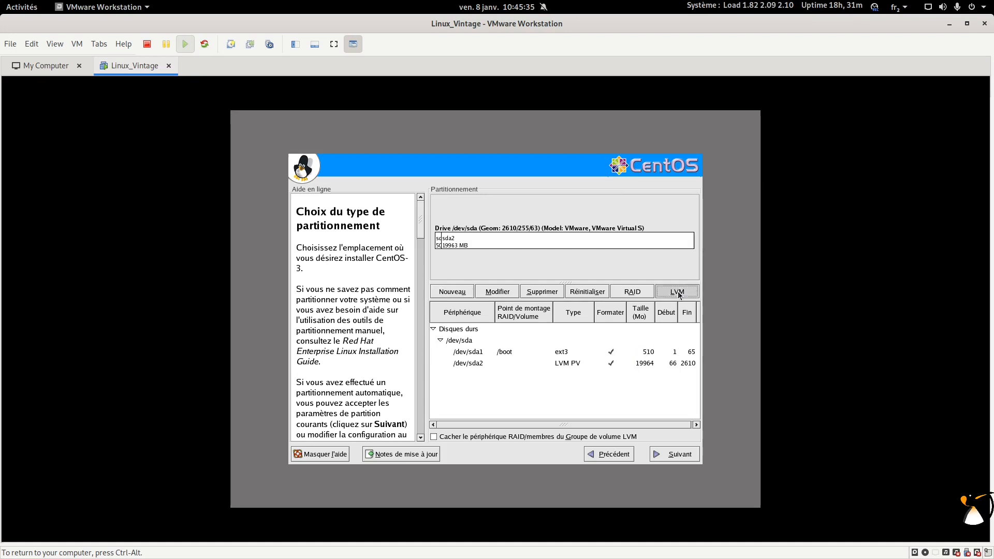
{"action": "left_click_drag", "start_coordinate": [510, 197], "coordinate": [510, 175]}
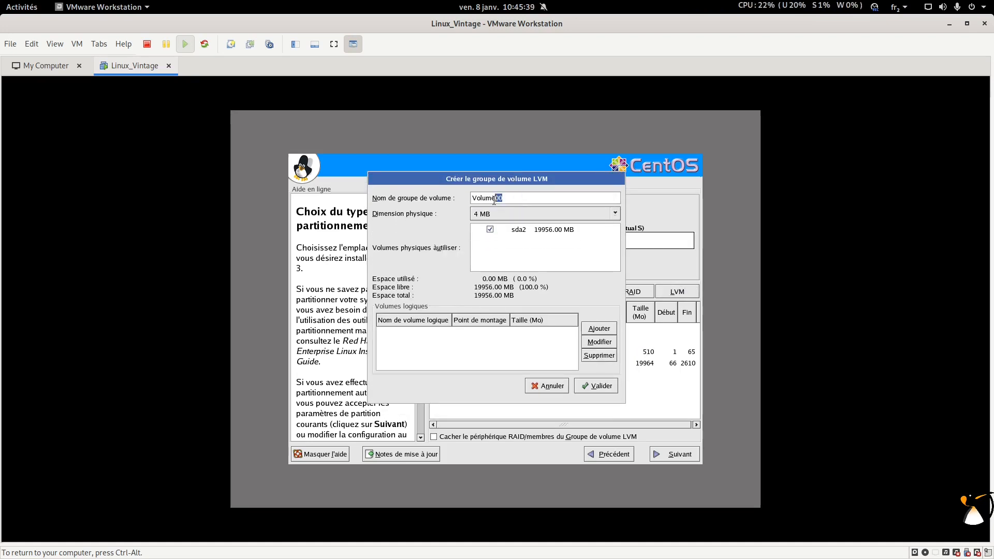
{"action": "type", "text": "rootvg"}
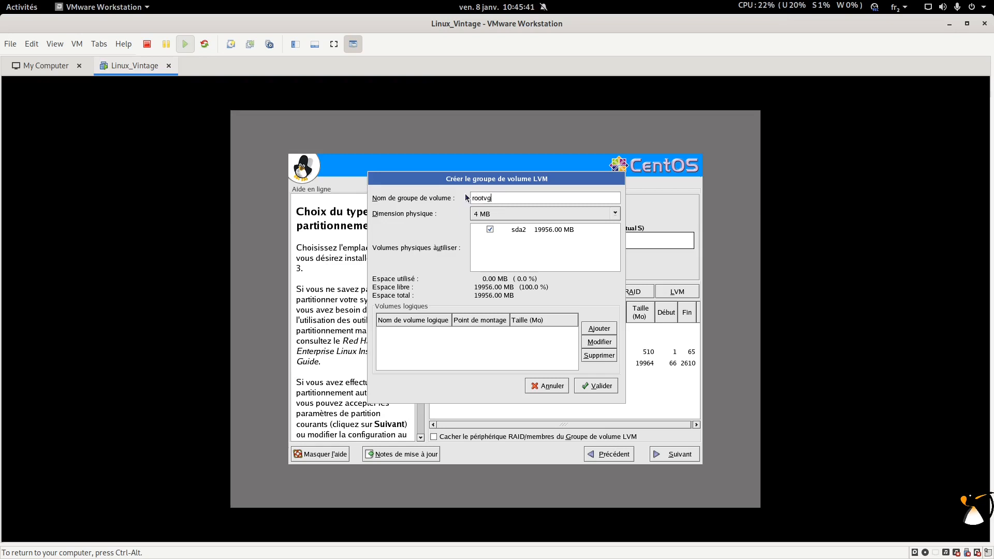
{"action": "left_click", "coordinate": [501, 212]}
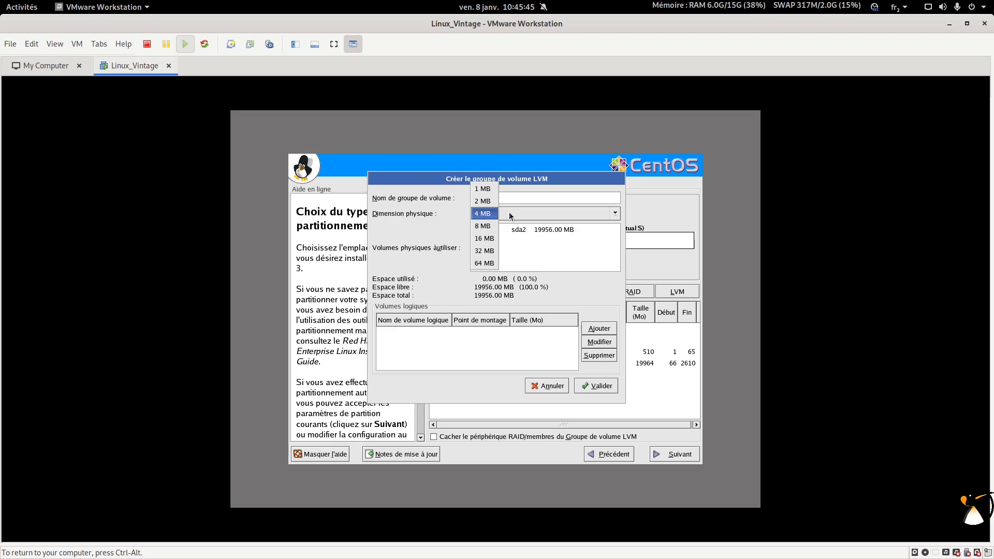
{"action": "left_click", "coordinate": [482, 213]}
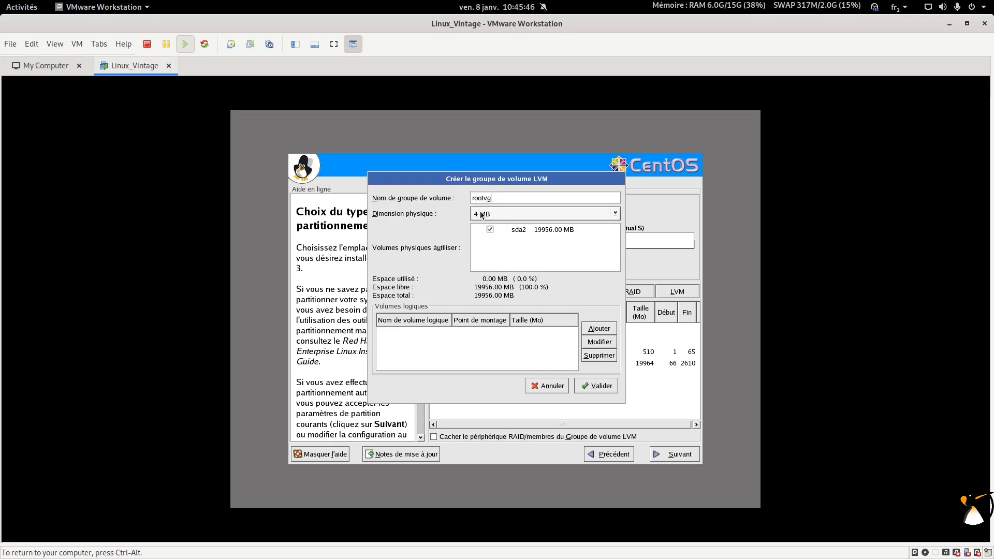
Step: Add logical volume rootlv, ext3 mounted at /, sized 10000 MB
{"action": "left_click", "coordinate": [599, 329]}
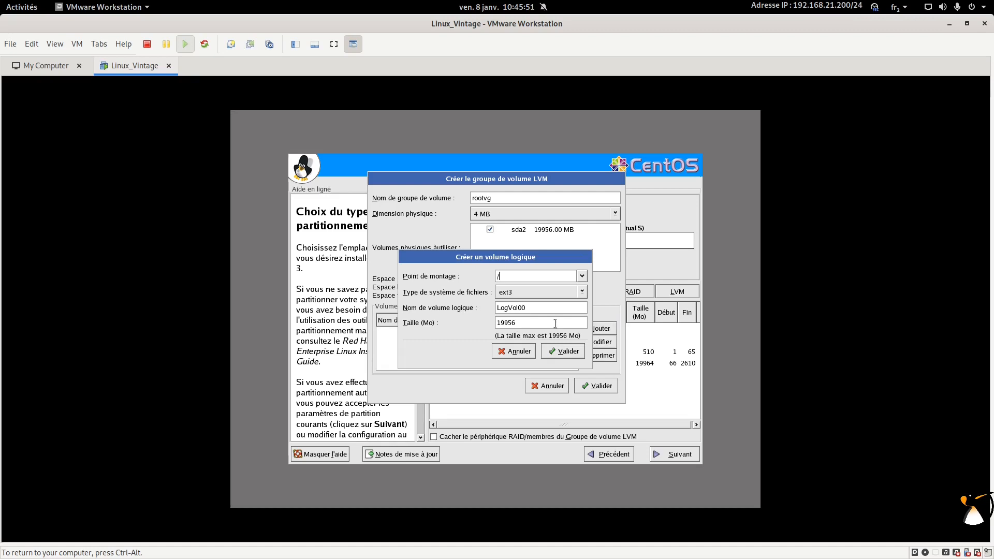
{"action": "left_click", "coordinate": [551, 293]}
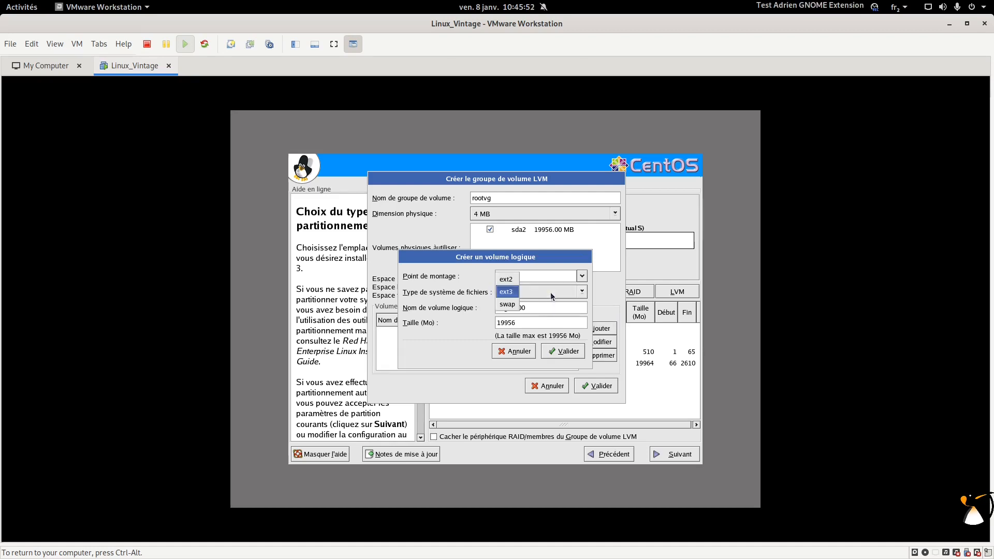
{"action": "left_click", "coordinate": [515, 293]}
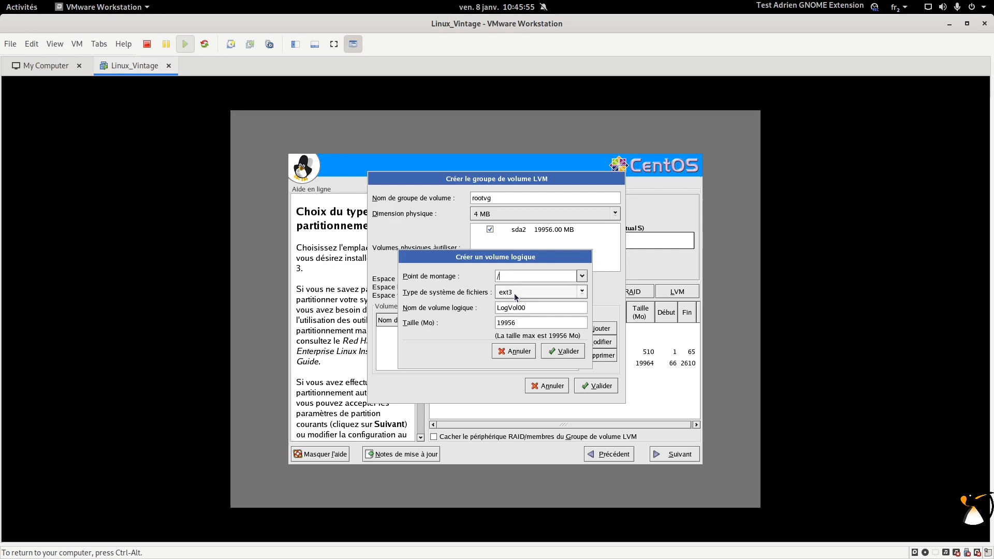
{"action": "left_click_drag", "start_coordinate": [529, 308], "coordinate": [489, 308]}
{"action": "type", "text": "rootlv"}
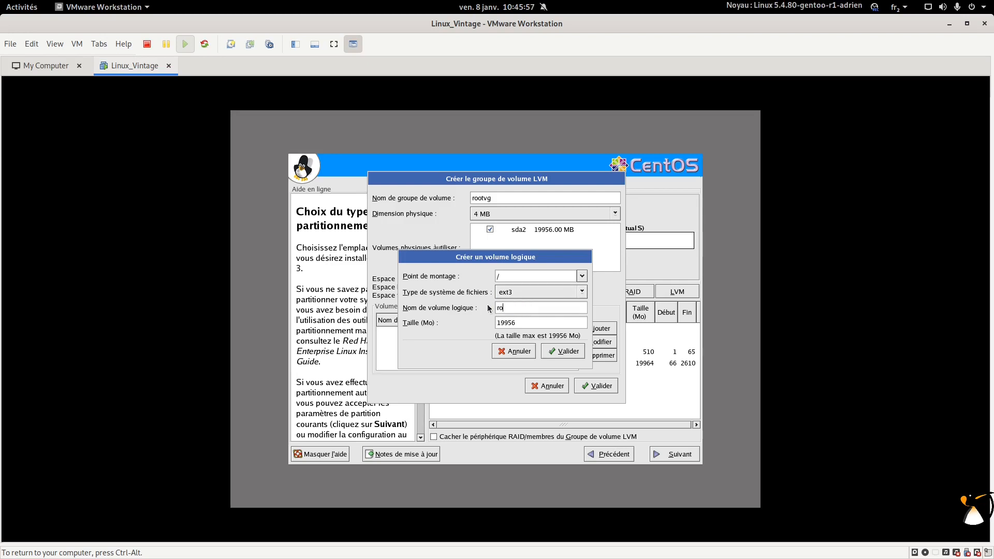
{"action": "key", "text": "Tab"}
{"action": "type", "text": "10000"}
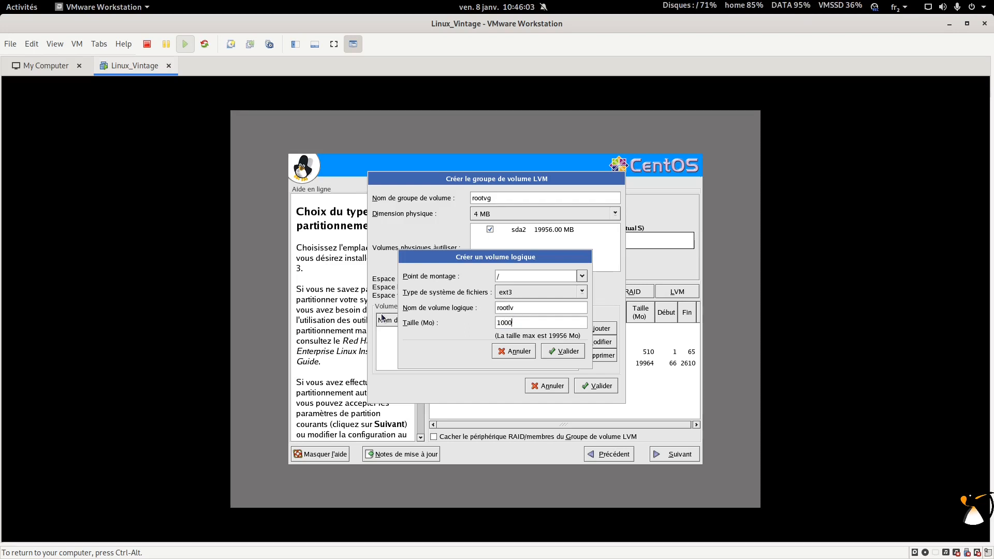
{"action": "left_click", "coordinate": [562, 351]}
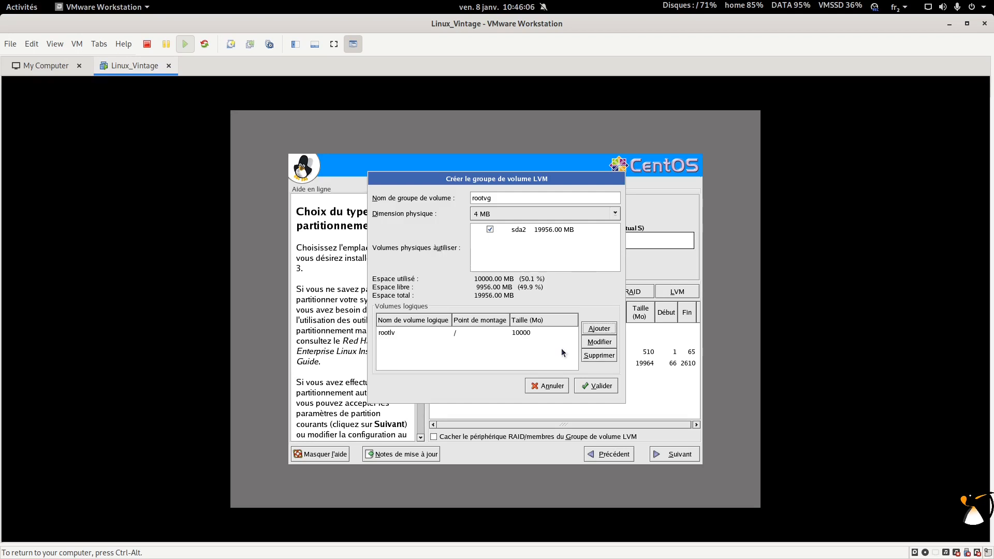
Step: Add a 1024 MB swap logical volume named swaplv
{"action": "left_click", "coordinate": [599, 328]}
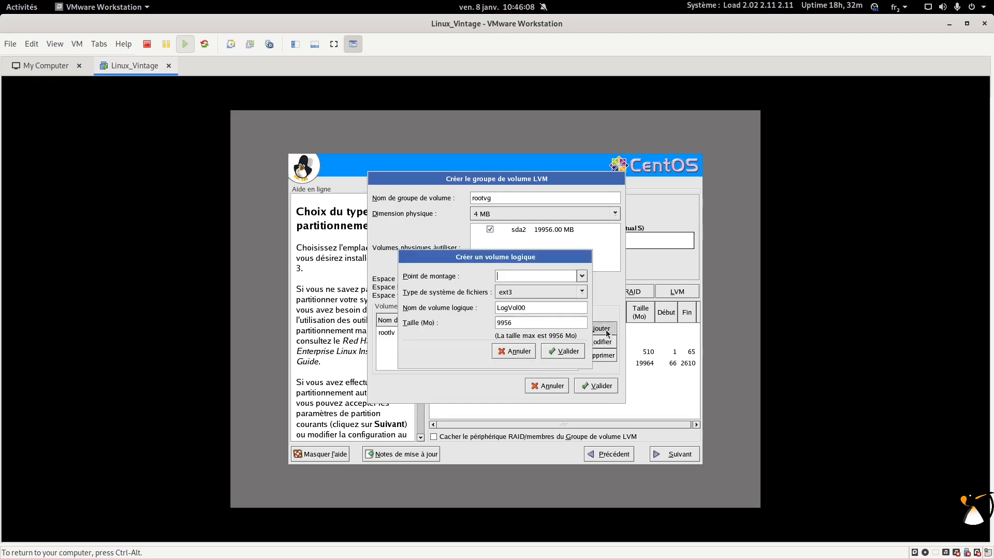
{"action": "left_click", "coordinate": [582, 276]}
{"action": "left_click", "coordinate": [582, 277]}
{"action": "left_click", "coordinate": [574, 292]}
{"action": "left_click", "coordinate": [506, 305]}
{"action": "key", "text": "Tab"}
{"action": "type", "text": "r"}
{"action": "key", "text": "BackSpace"}
{"action": "type", "text": "swap"}
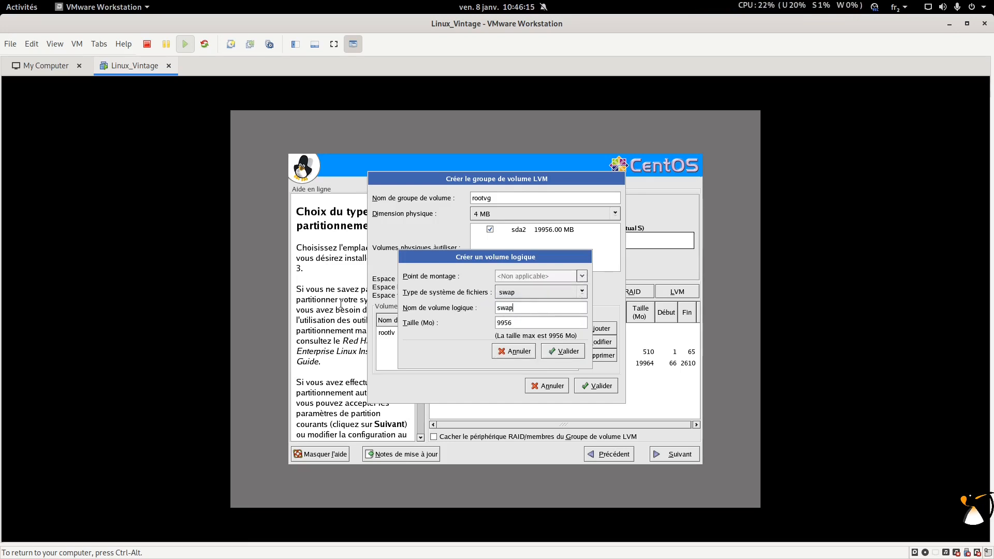
{"action": "type", "text": "lo"}
{"action": "key", "text": "BackSpace"}
{"action": "type", "text": "v"}
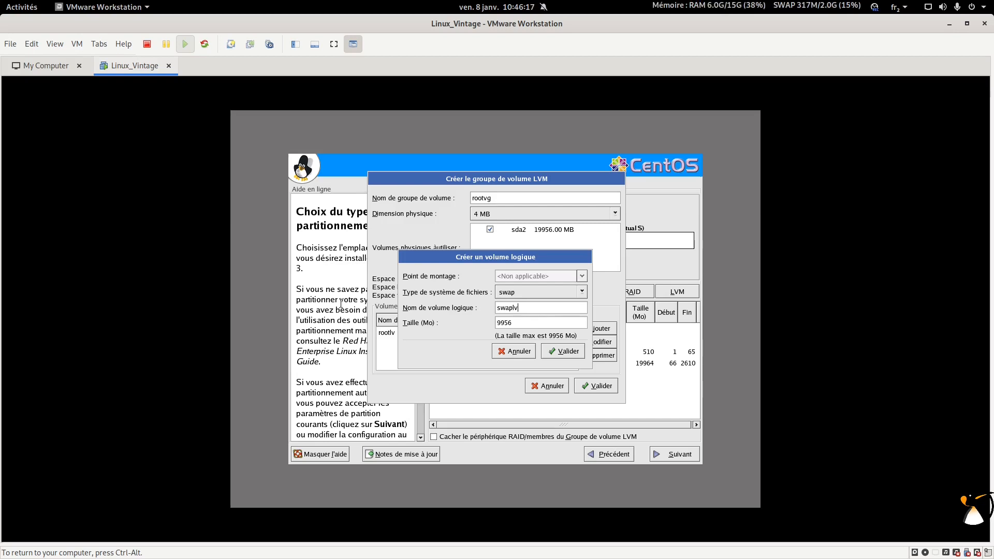
{"action": "left_click_drag", "start_coordinate": [512, 324], "coordinate": [471, 324]}
{"action": "type", "text": "1024"}
{"action": "left_click", "coordinate": [577, 354]}
Step: Add homelv for /home at 5000 MB and create the rootvg volume group
{"action": "left_click", "coordinate": [598, 329]}
{"action": "type", "text": "/home"}
{"action": "left_click_drag", "start_coordinate": [536, 306], "coordinate": [486, 309]}
{"action": "type", "text": "homelv"}
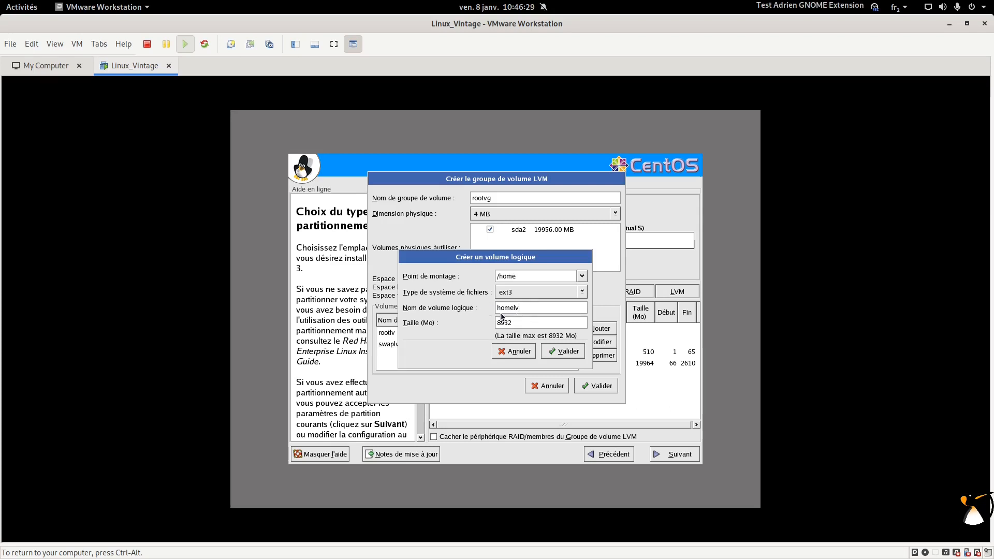
{"action": "left_click_drag", "start_coordinate": [524, 323], "coordinate": [473, 324]}
{"action": "type", "text": "5000"}
{"action": "left_click", "coordinate": [561, 352]}
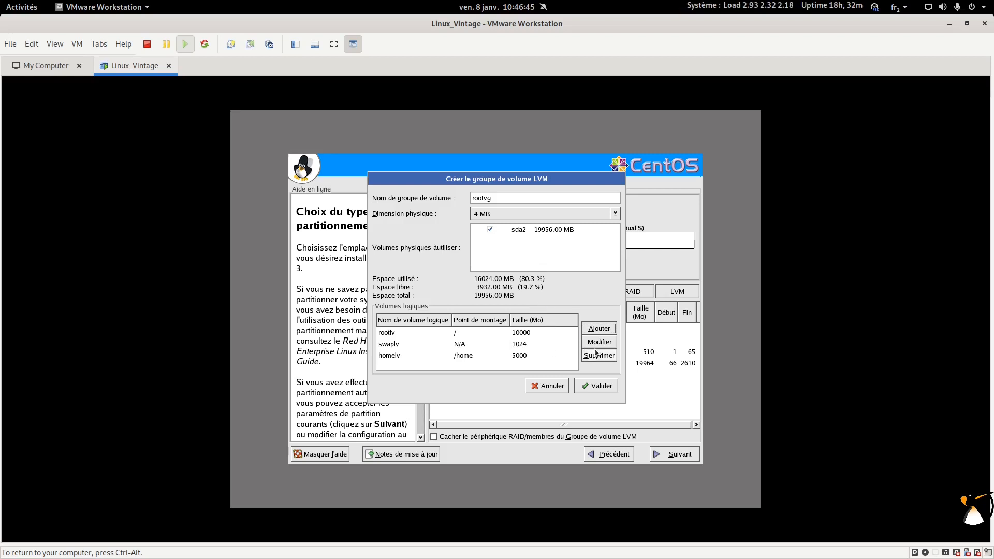
{"action": "left_click", "coordinate": [597, 387]}
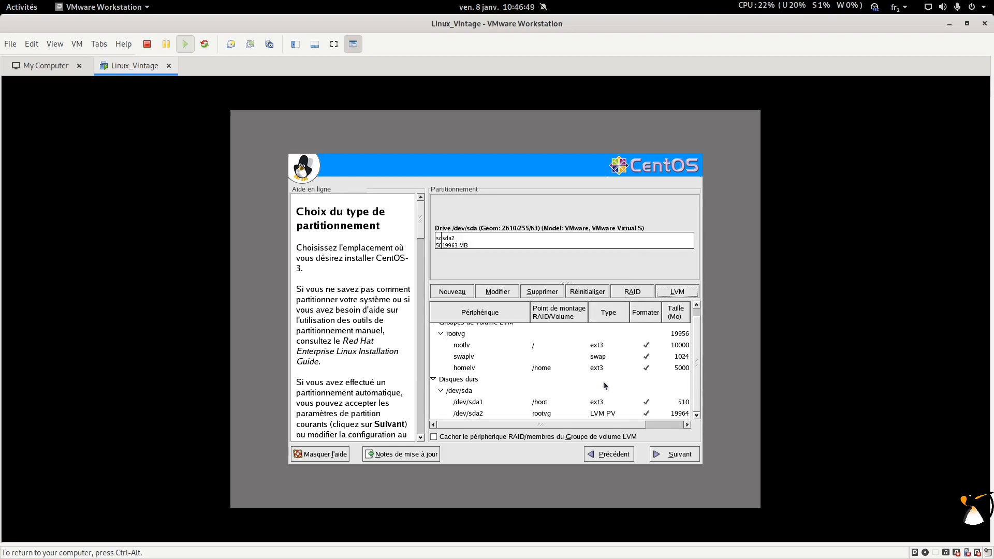
Step: Keep GRUB on /dev/sda as the boot loader and move on to network configuration
{"action": "left_click", "coordinate": [688, 458]}
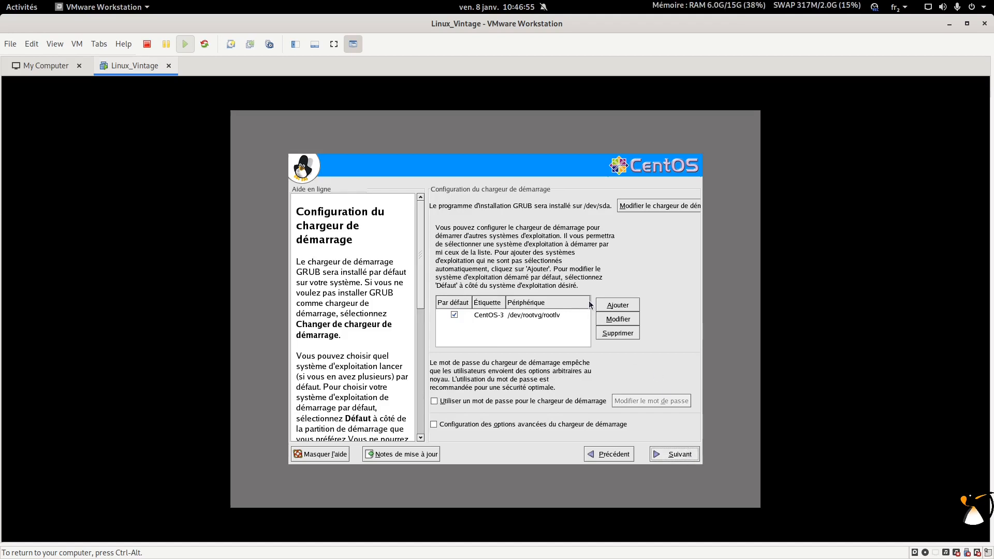
{"action": "left_click", "coordinate": [627, 206]}
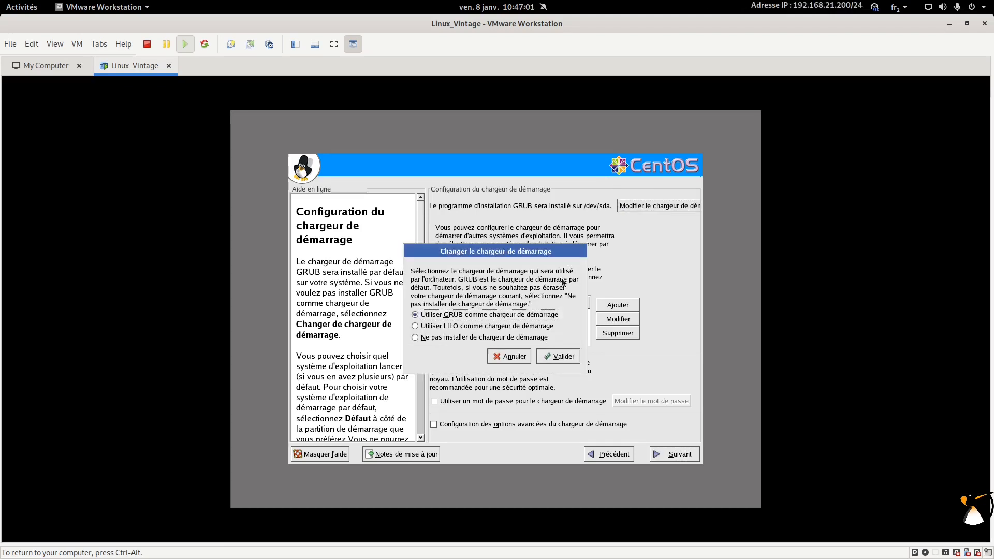
{"action": "left_click", "coordinate": [556, 357]}
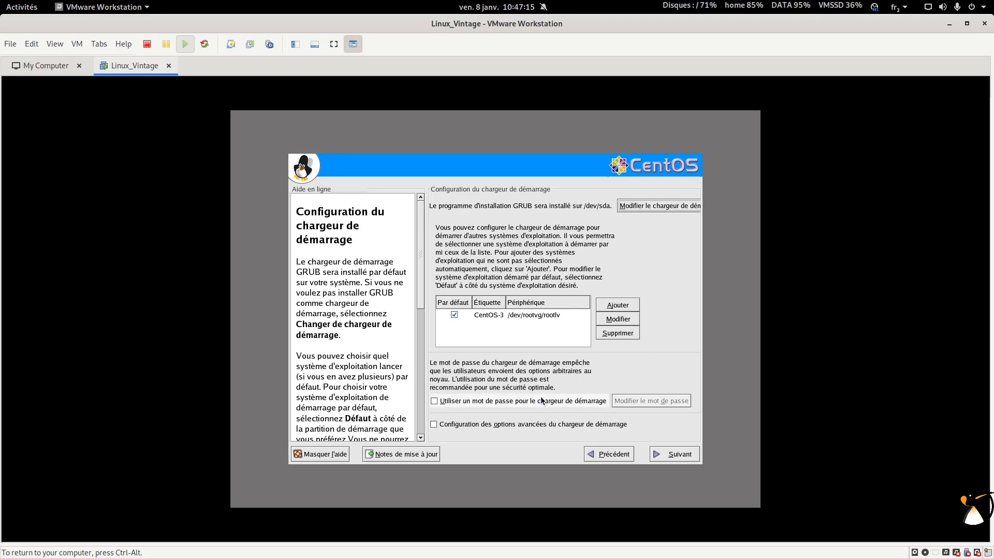
{"action": "left_click", "coordinate": [674, 457]}
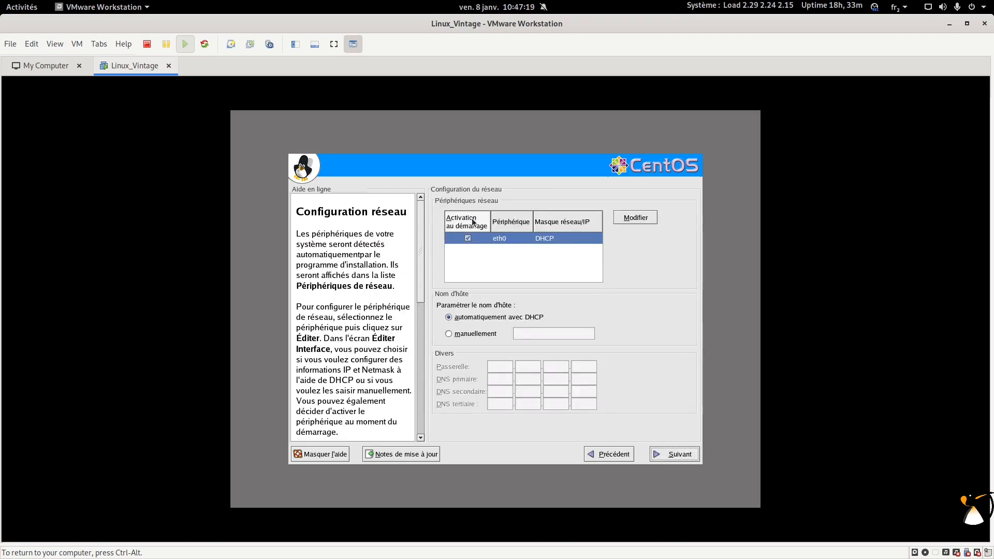
Step: Leave the eth0 interface configured with DHCP
{"action": "left_click", "coordinate": [637, 218]}
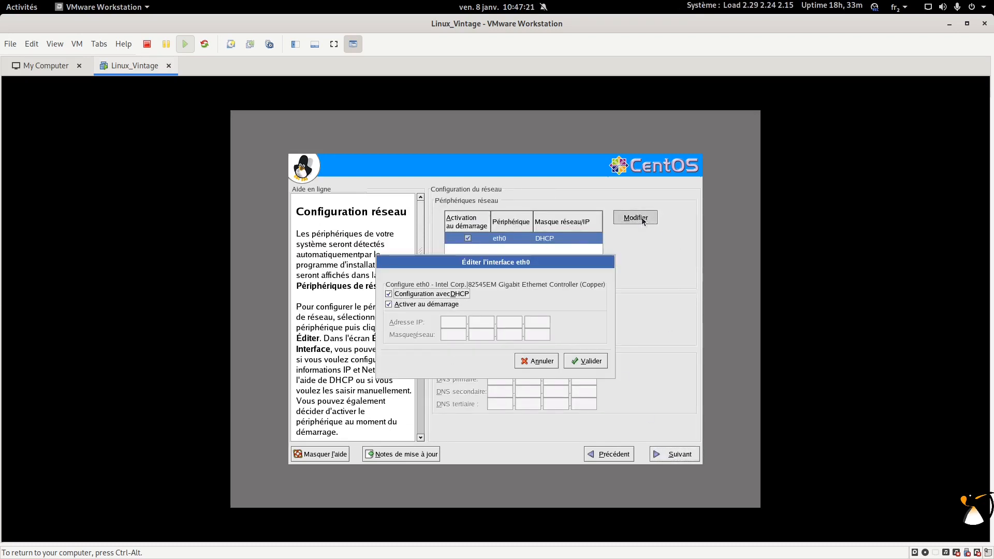
{"action": "left_click_drag", "start_coordinate": [584, 267], "coordinate": [617, 261]}
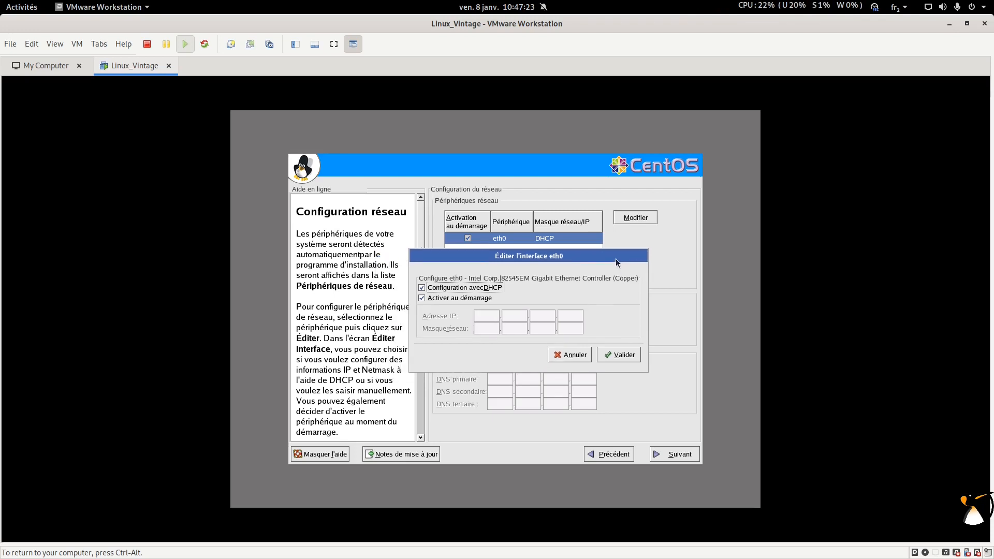
{"action": "left_click", "coordinate": [479, 286]}
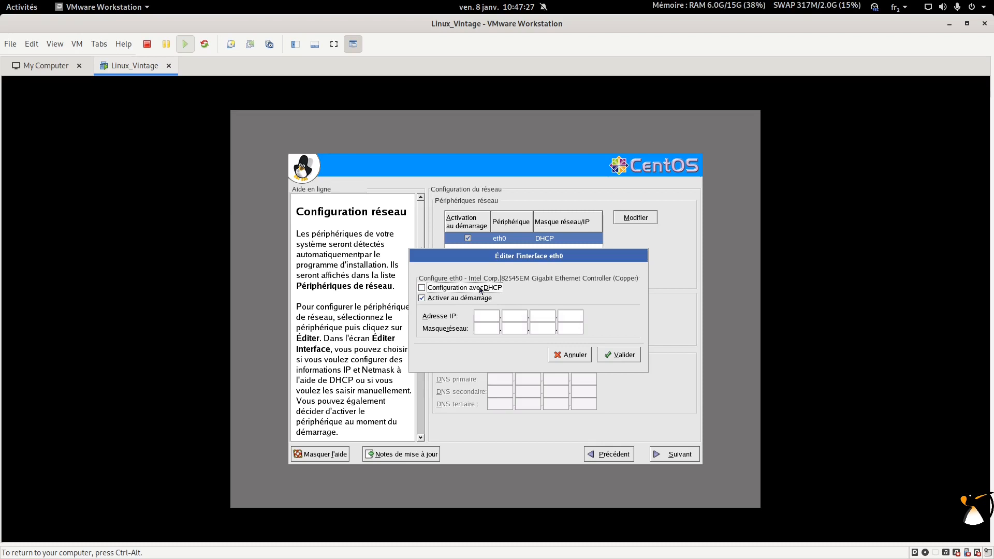
{"action": "left_click", "coordinate": [481, 287]}
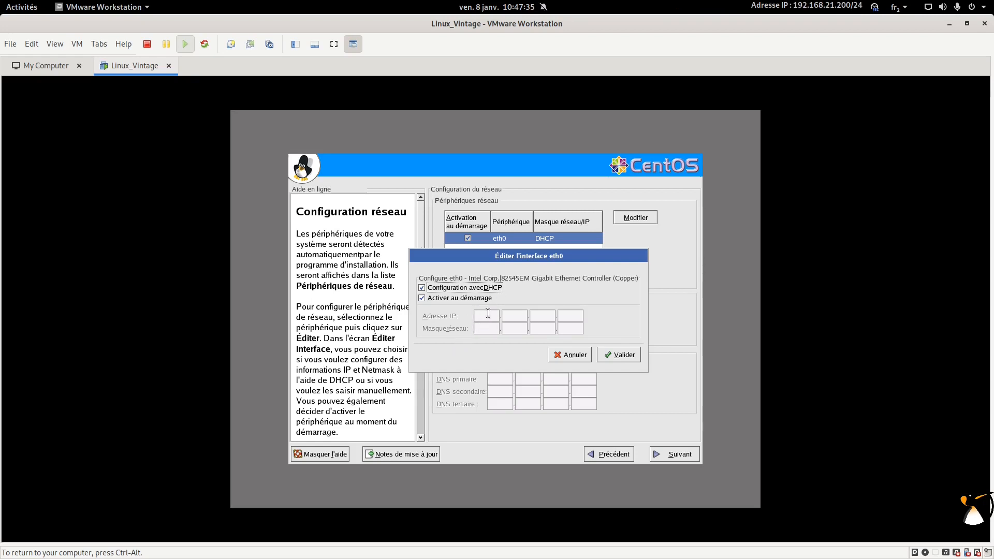
{"action": "left_click", "coordinate": [620, 356]}
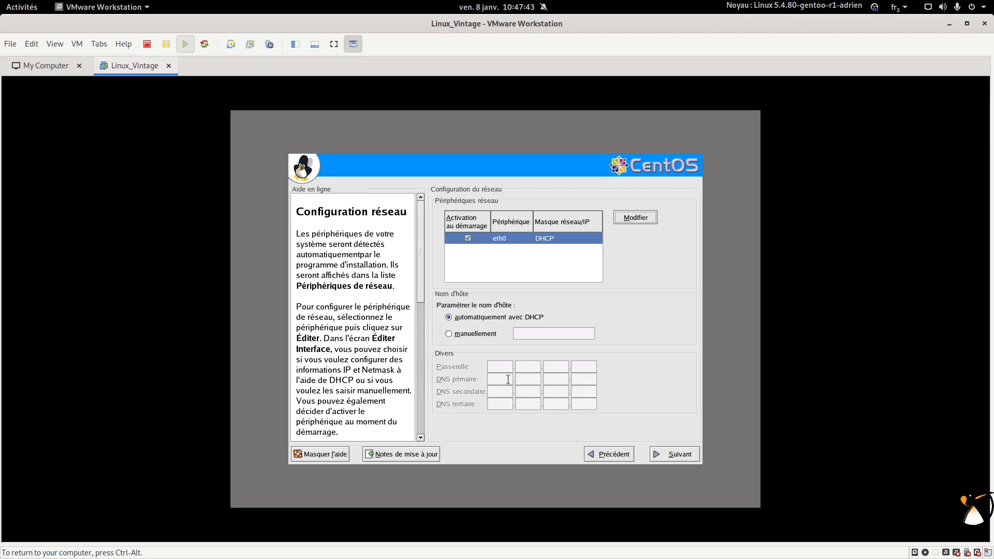
Step: Set the hostname manually to Centos3 and continue to the firewall page
{"action": "left_click", "coordinate": [468, 334]}
{"action": "left_click", "coordinate": [591, 337]}
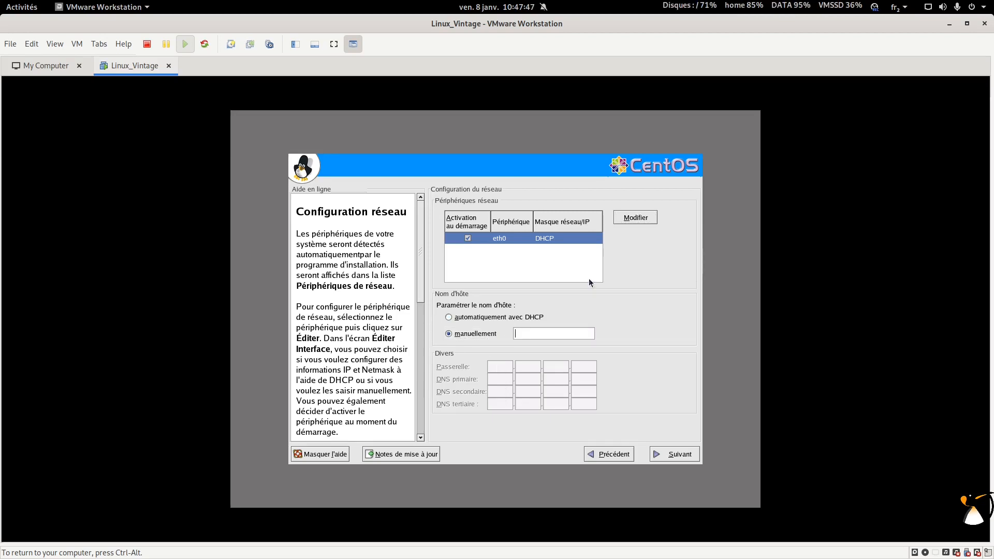
{"action": "type", "text": "Centos3"}
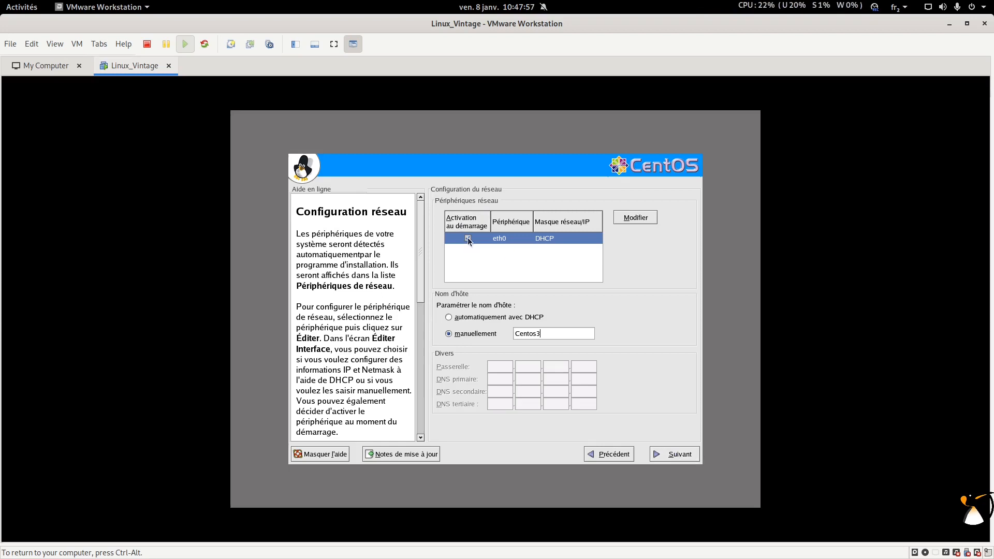
{"action": "left_click", "coordinate": [661, 455]}
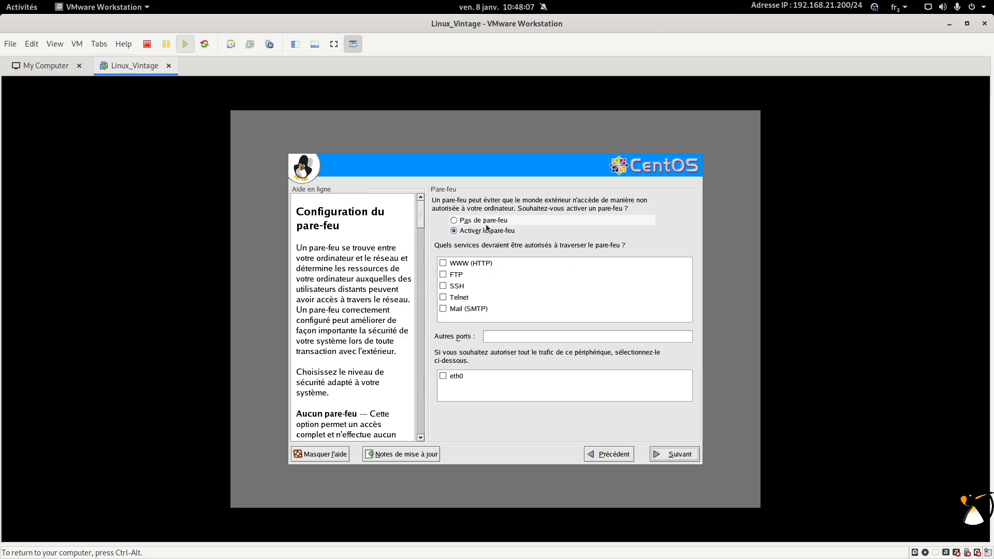
Step: Keep the firewall enabled with SSH allowed and no extra ports, then continue
{"action": "left_click", "coordinate": [443, 286]}
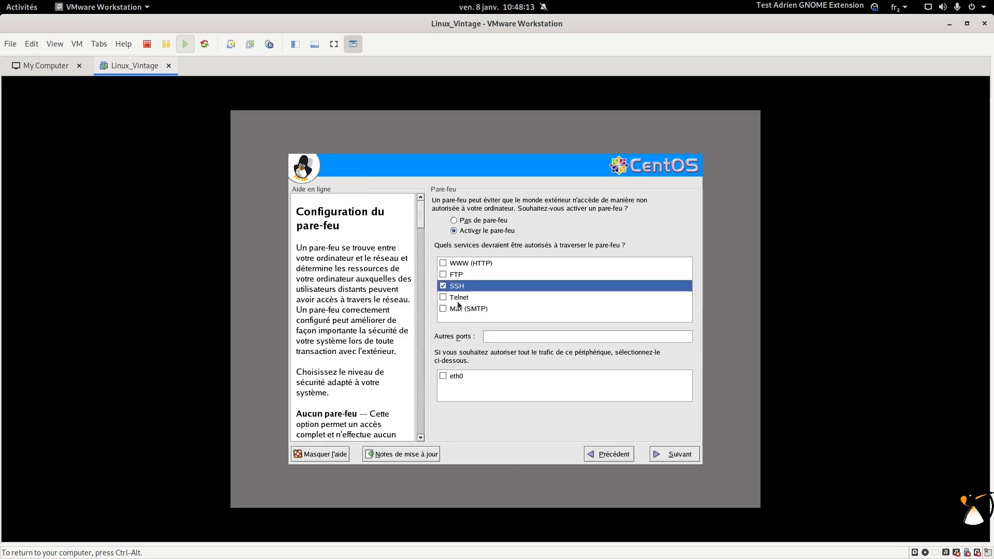
{"action": "left_click", "coordinate": [509, 338]}
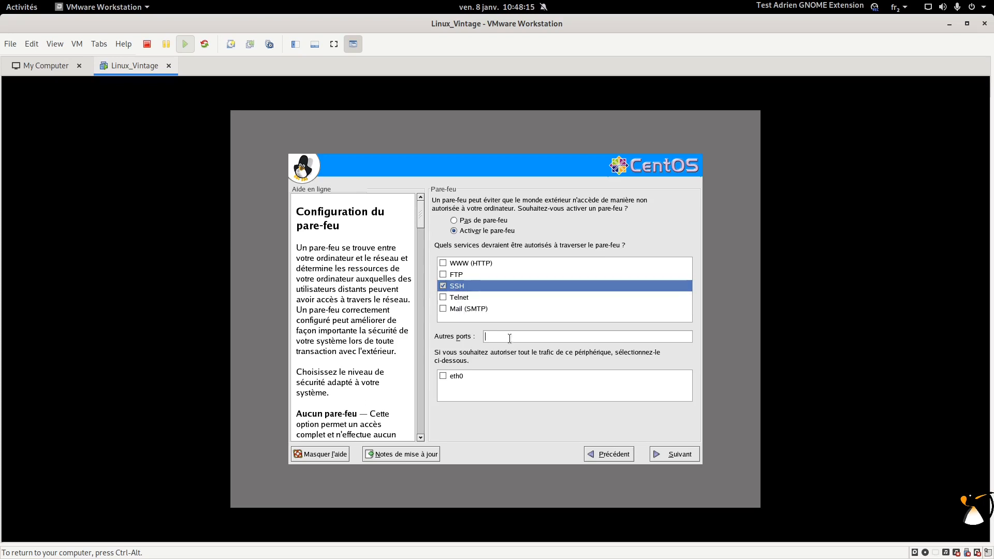
{"action": "left_click", "coordinate": [678, 460]}
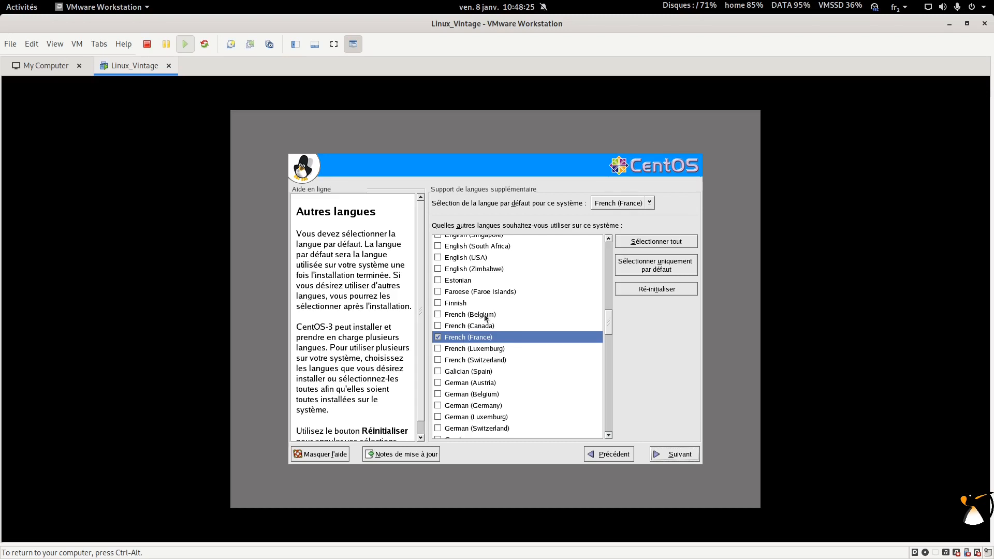
Step: Accept French (France) and Europe/Paris, then enter the root password in both fields
{"action": "left_click", "coordinate": [675, 456]}
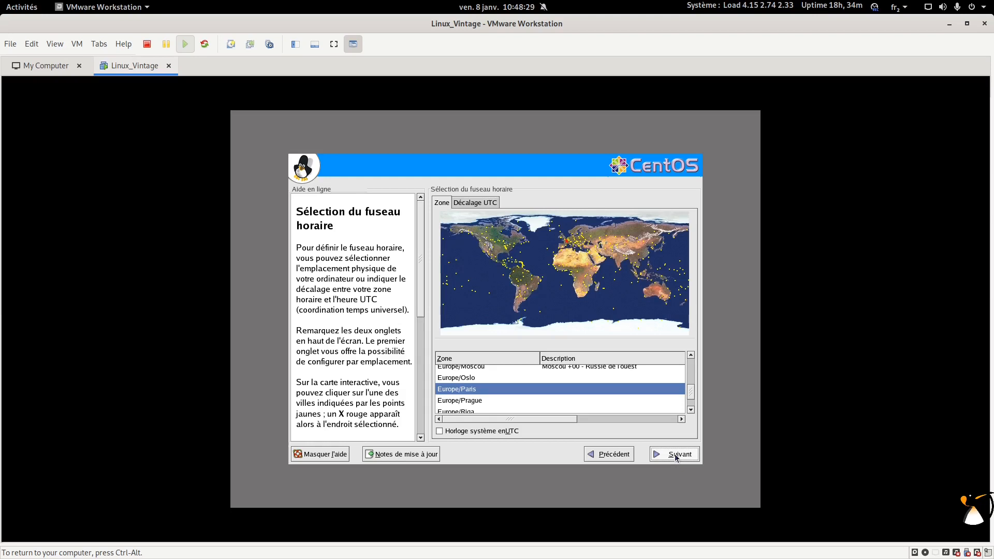
{"action": "left_click", "coordinate": [675, 457]}
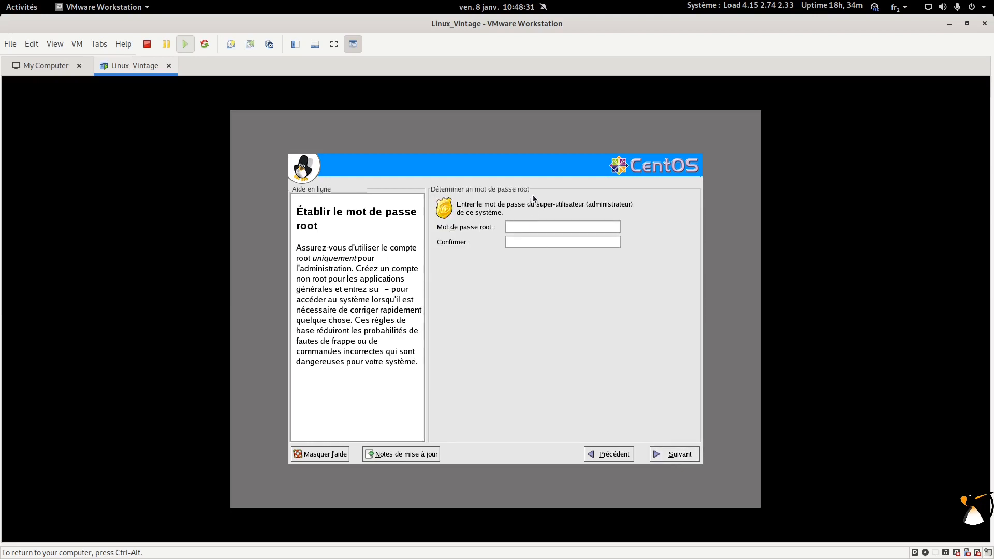
{"action": "type", "text": "********"}
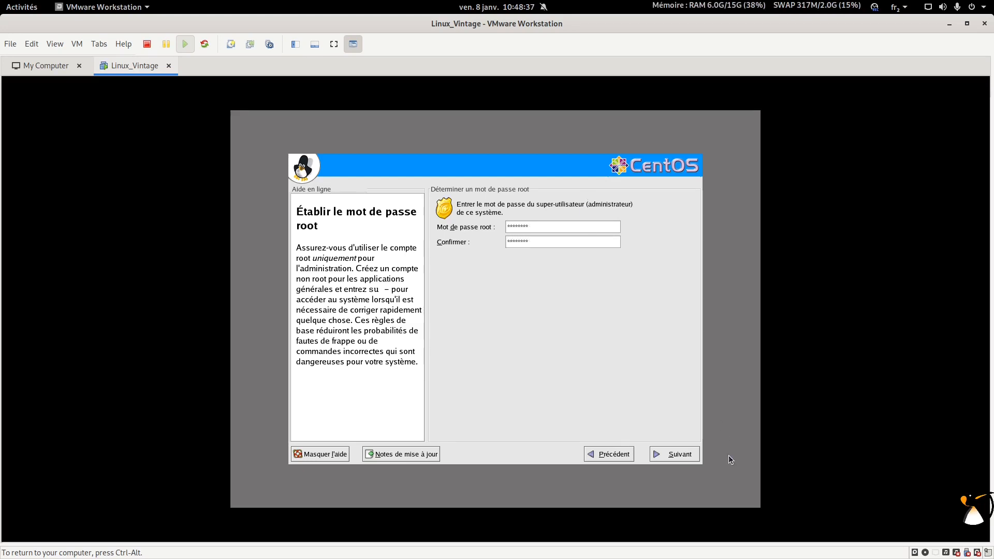
Step: Confirm the root password, then choose to customise the package set to install
{"action": "left_click", "coordinate": [669, 451]}
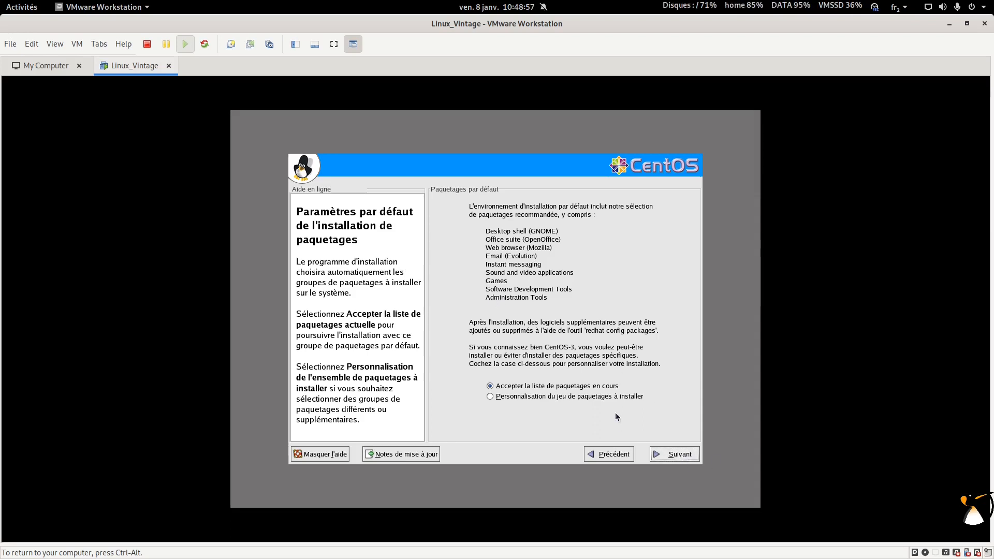
{"action": "left_click", "coordinate": [614, 396]}
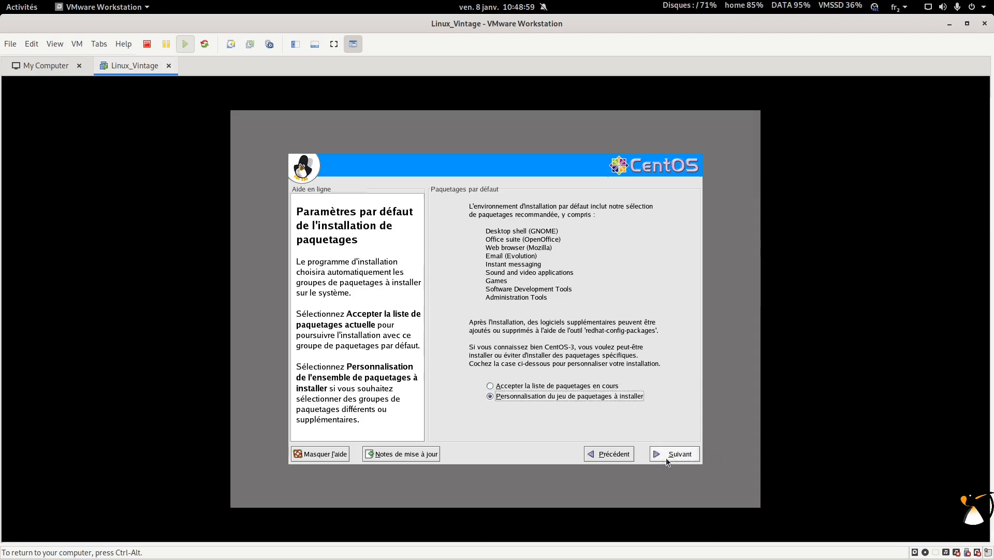
{"action": "left_click", "coordinate": [666, 457]}
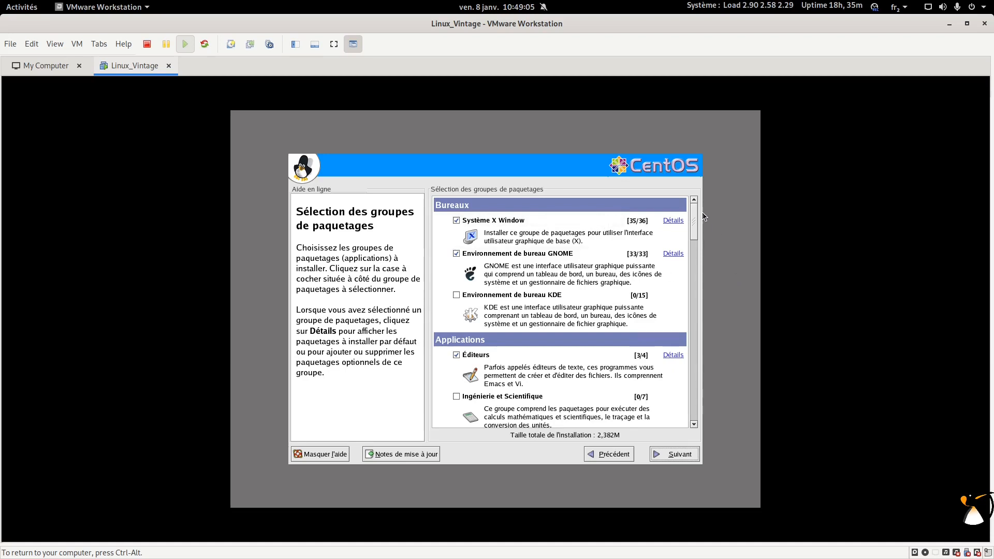
Step: Uncheck GNOME software development, X software development and Outils de développement groups
{"action": "left_click_drag", "start_coordinate": [694, 214], "coordinate": [692, 352]}
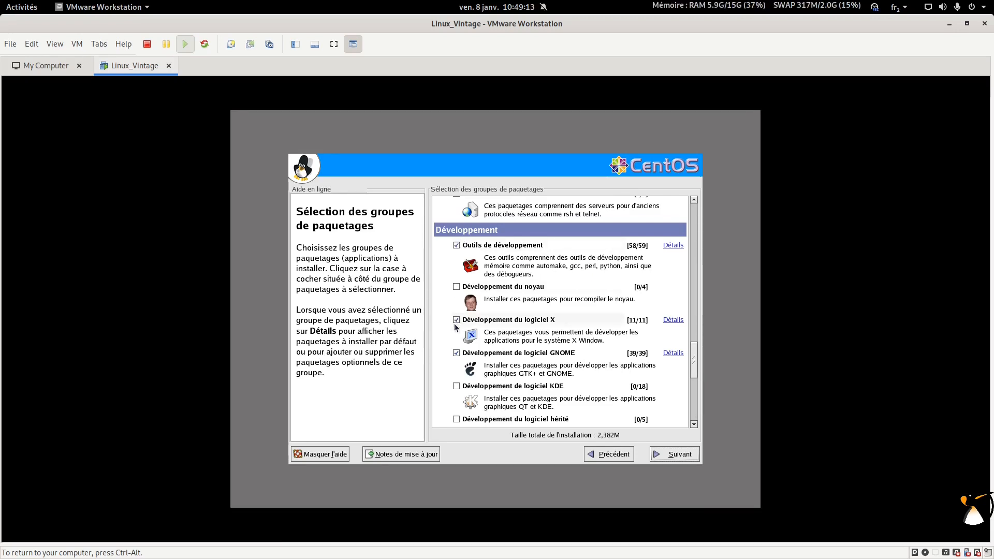
{"action": "left_click", "coordinate": [456, 353]}
{"action": "left_click", "coordinate": [456, 320]}
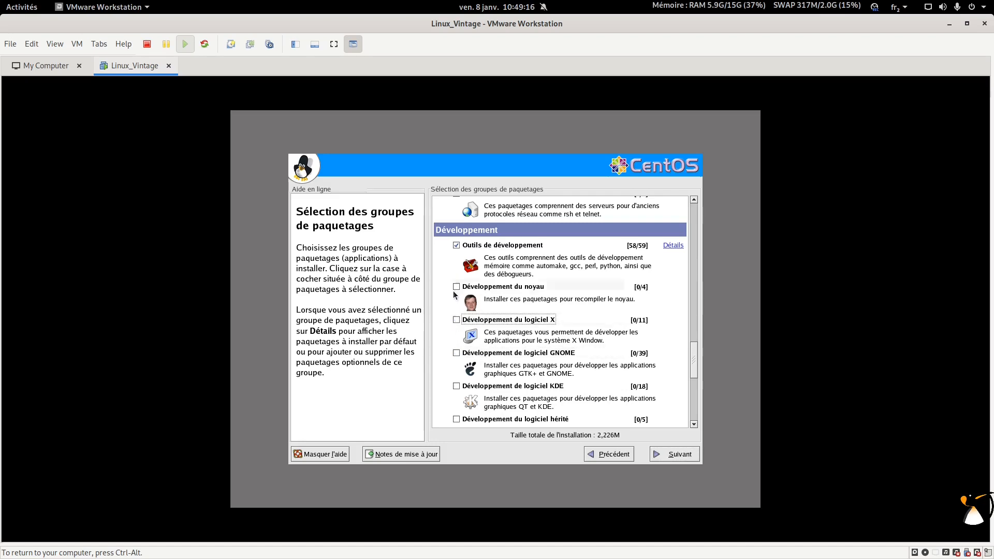
{"action": "left_click", "coordinate": [456, 245]}
{"action": "scroll", "coordinate": [493, 326], "scroll_direction": "down", "scroll_amount": 5}
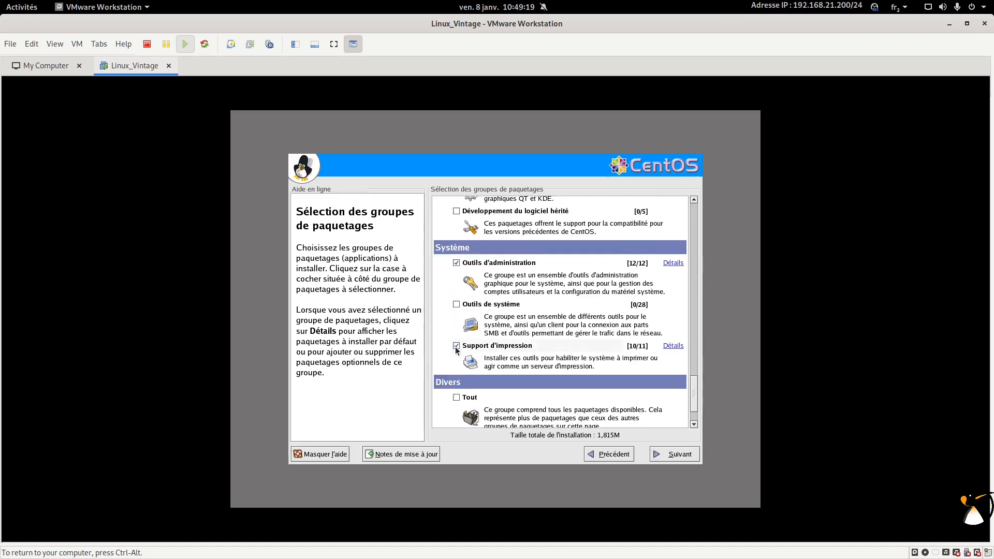
{"action": "scroll", "coordinate": [517, 344], "scroll_direction": "down", "scroll_amount": 2}
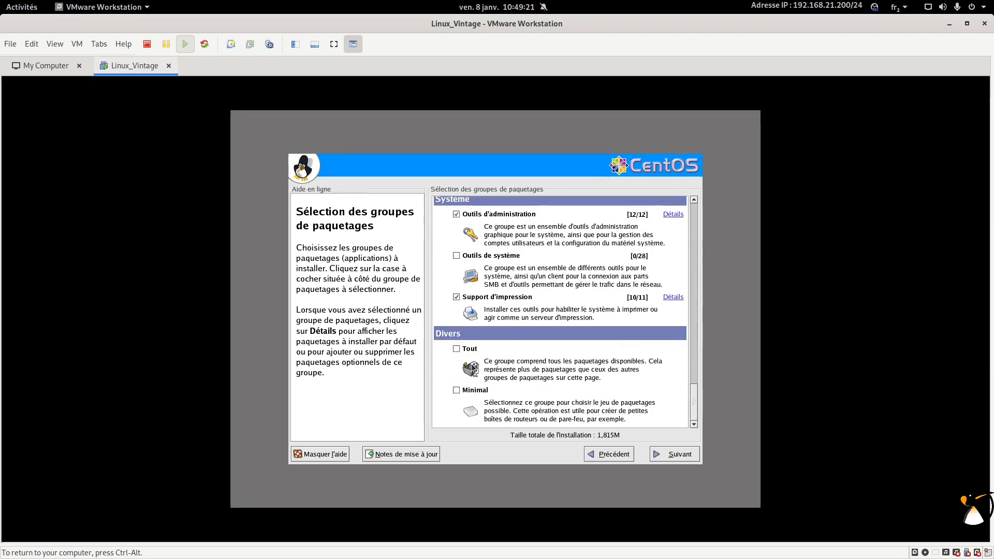
{"action": "scroll", "coordinate": [517, 337], "scroll_direction": "up", "scroll_amount": 12}
{"action": "scroll", "coordinate": [509, 325], "scroll_direction": "up", "scroll_amount": 10}
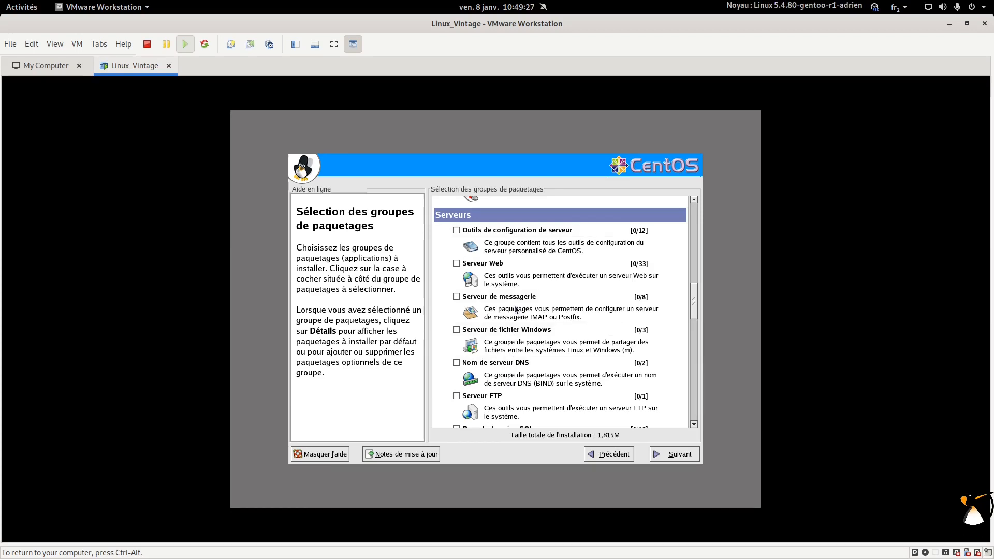
{"action": "left_click", "coordinate": [497, 265]}
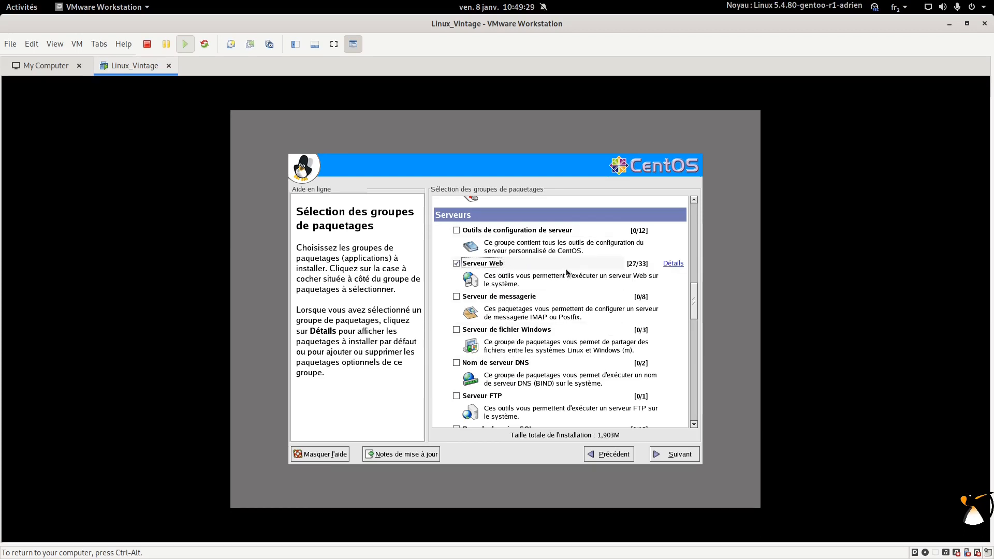
{"action": "left_click", "coordinate": [673, 264]}
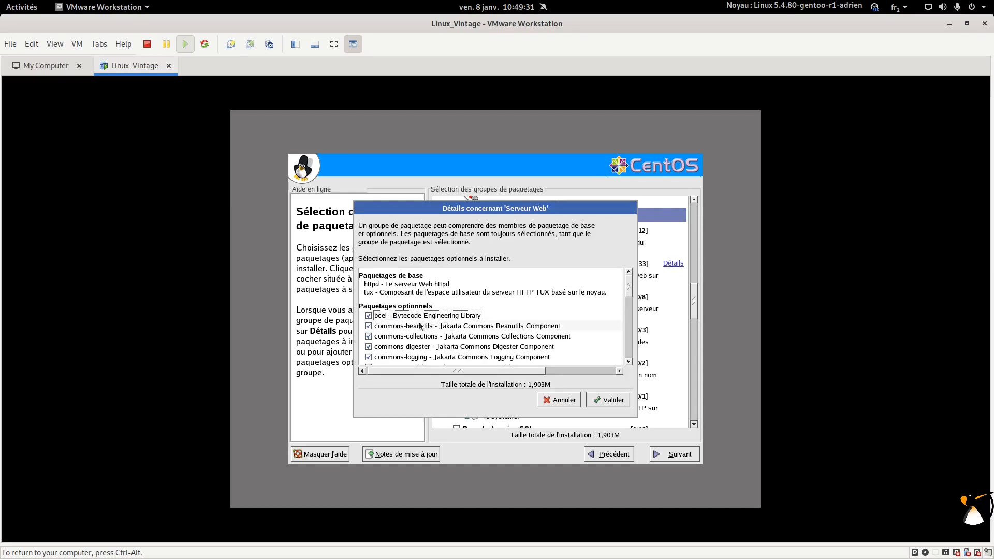
{"action": "scroll", "coordinate": [428, 323], "scroll_direction": "down", "scroll_amount": 2}
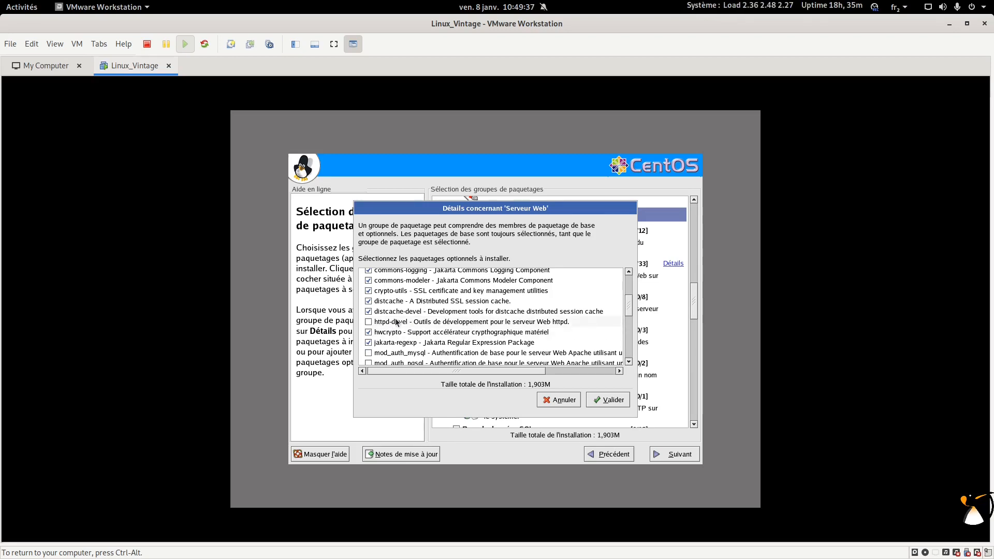
{"action": "scroll", "coordinate": [398, 322], "scroll_direction": "down", "scroll_amount": 1}
{"action": "scroll", "coordinate": [398, 327], "scroll_direction": "down", "scroll_amount": 1}
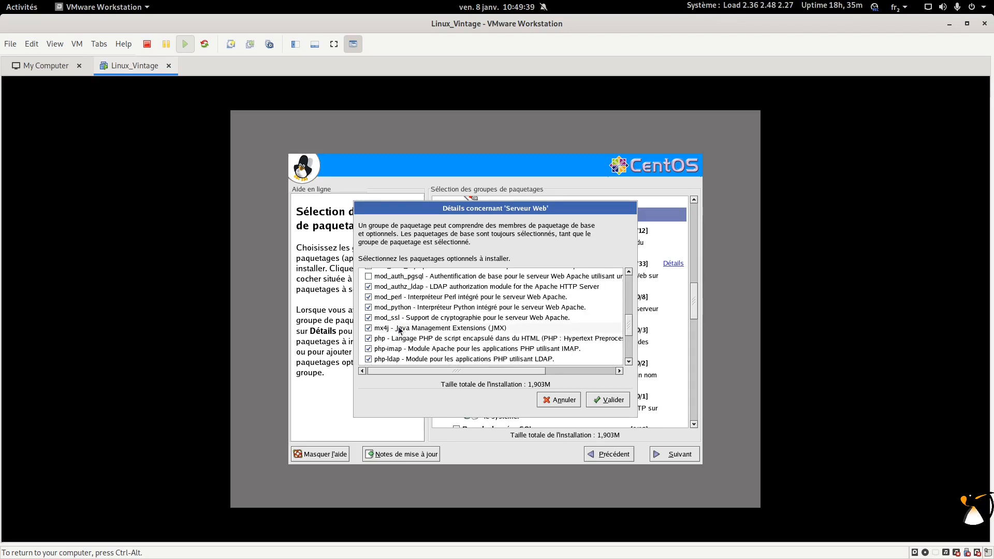
{"action": "scroll", "coordinate": [398, 339], "scroll_direction": "down", "scroll_amount": 2}
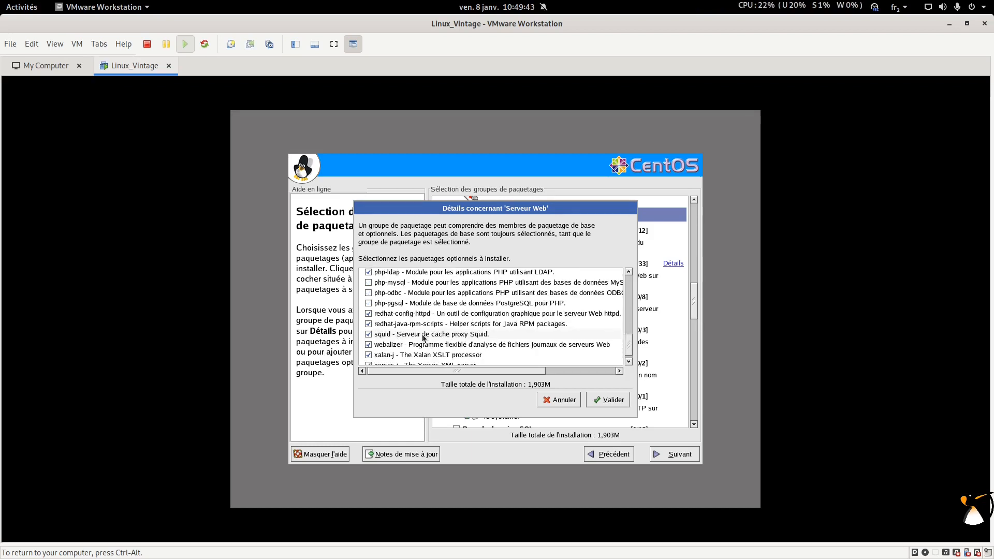
{"action": "scroll", "coordinate": [423, 339], "scroll_direction": "down", "scroll_amount": 1}
{"action": "left_click", "coordinate": [563, 402]}
{"action": "left_click", "coordinate": [456, 263]}
{"action": "scroll", "coordinate": [576, 285], "scroll_direction": "up", "scroll_amount": 6}
Step: Drop Jeux et Divertissements and exclude ImageMagick, gtkam, gtkam-gimp, netpbm-progs, sane-frontends, xfig from Graphismes
{"action": "scroll", "coordinate": [576, 284], "scroll_direction": "down", "scroll_amount": 2}
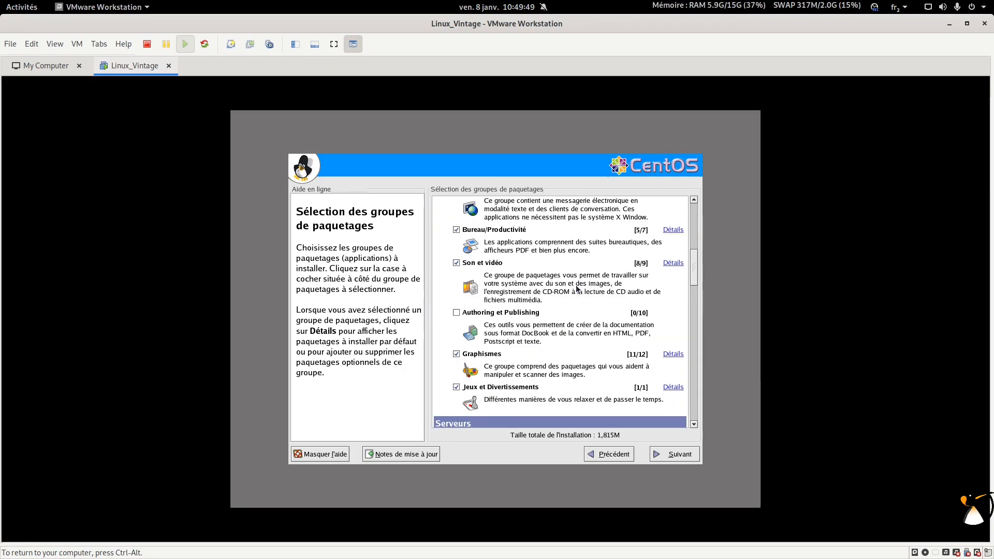
{"action": "left_click", "coordinate": [456, 387]}
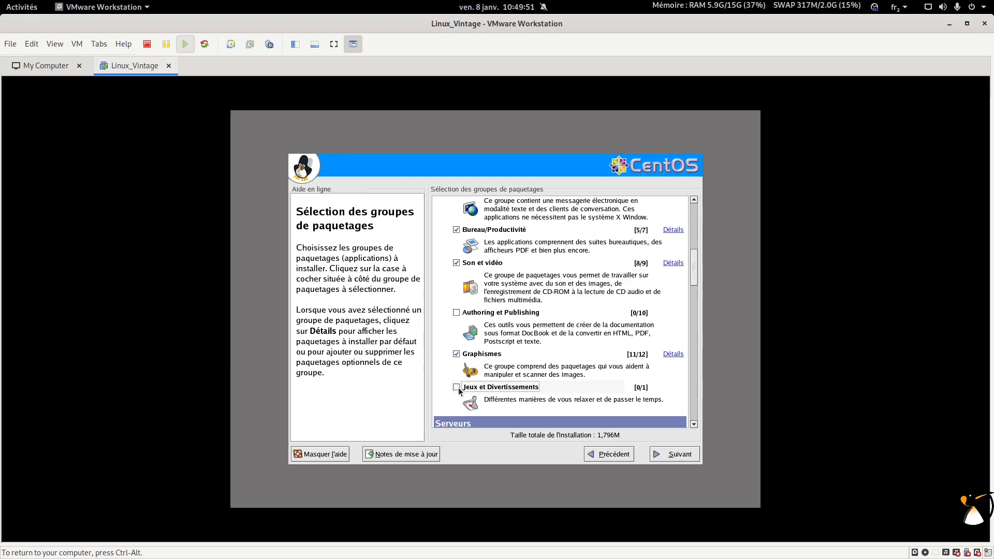
{"action": "left_click", "coordinate": [674, 354]}
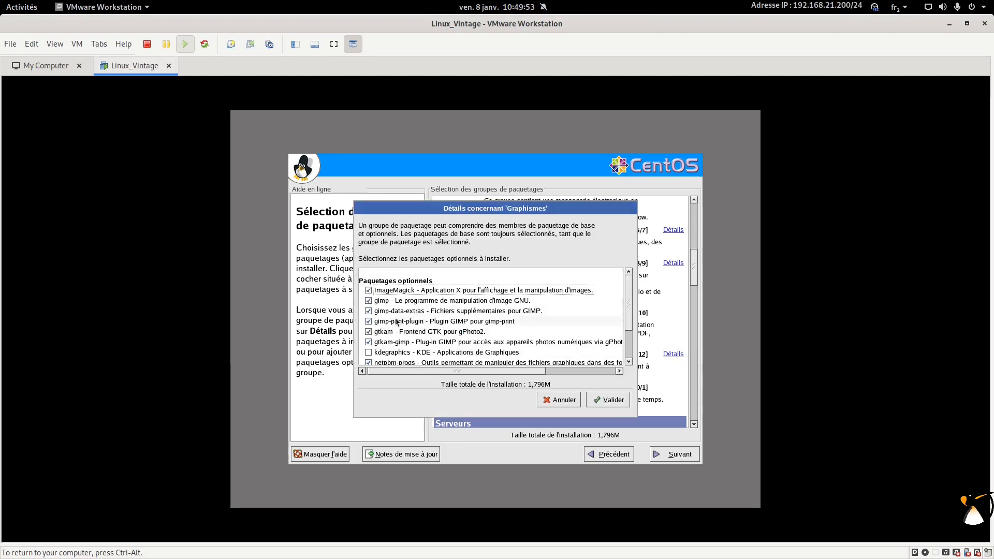
{"action": "left_click", "coordinate": [368, 290]}
{"action": "left_click", "coordinate": [369, 331]}
{"action": "left_click", "coordinate": [368, 342]}
{"action": "scroll", "coordinate": [369, 343], "scroll_direction": "down", "scroll_amount": 2}
{"action": "left_click", "coordinate": [369, 320]}
{"action": "left_click", "coordinate": [368, 329]}
{"action": "left_click", "coordinate": [368, 340]}
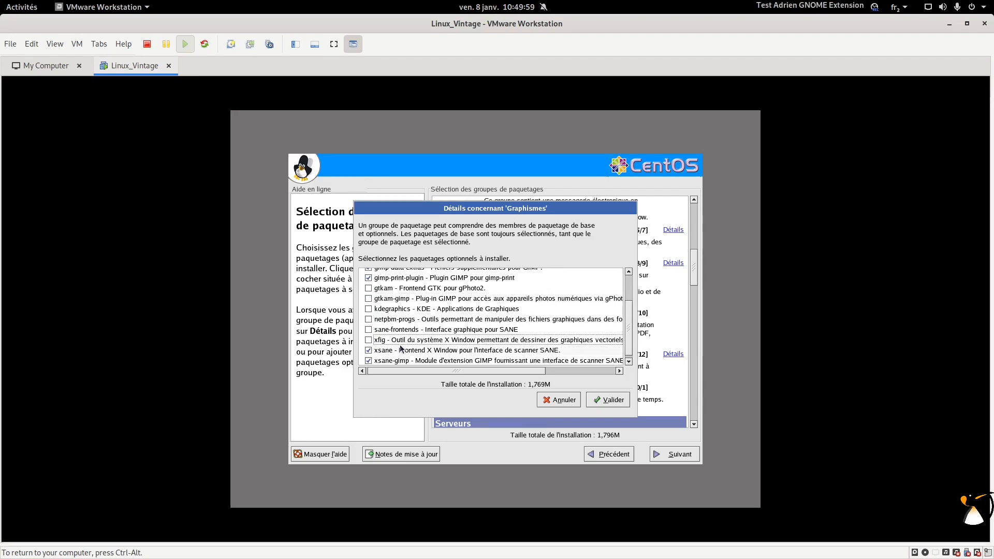
{"action": "left_click", "coordinate": [624, 399]}
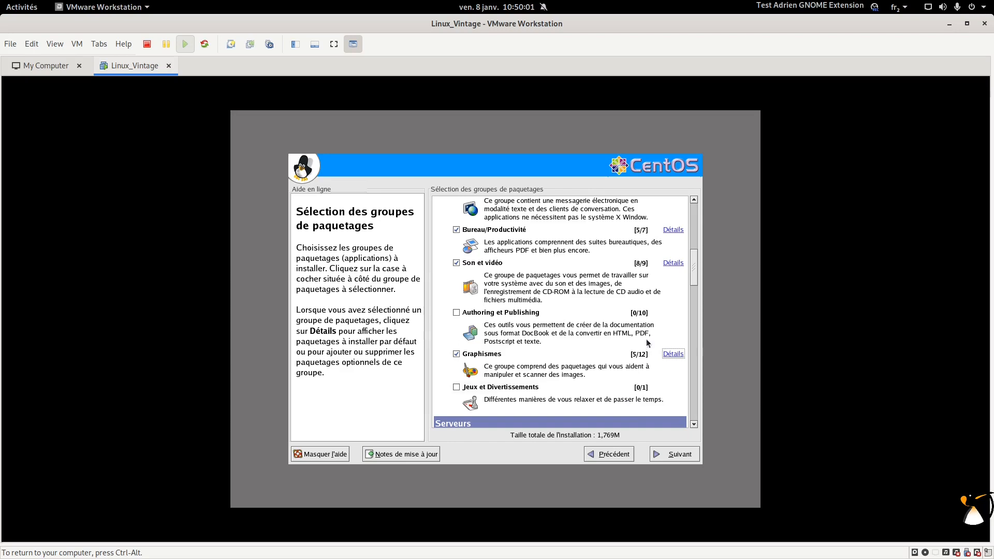
Step: Exclude cdparanoia, cdrecord, dvd+rw-tools, dvdrecord and xmms from Son et vidéo
{"action": "scroll", "coordinate": [649, 321], "scroll_direction": "up", "scroll_amount": 5}
{"action": "left_click", "coordinate": [673, 367]}
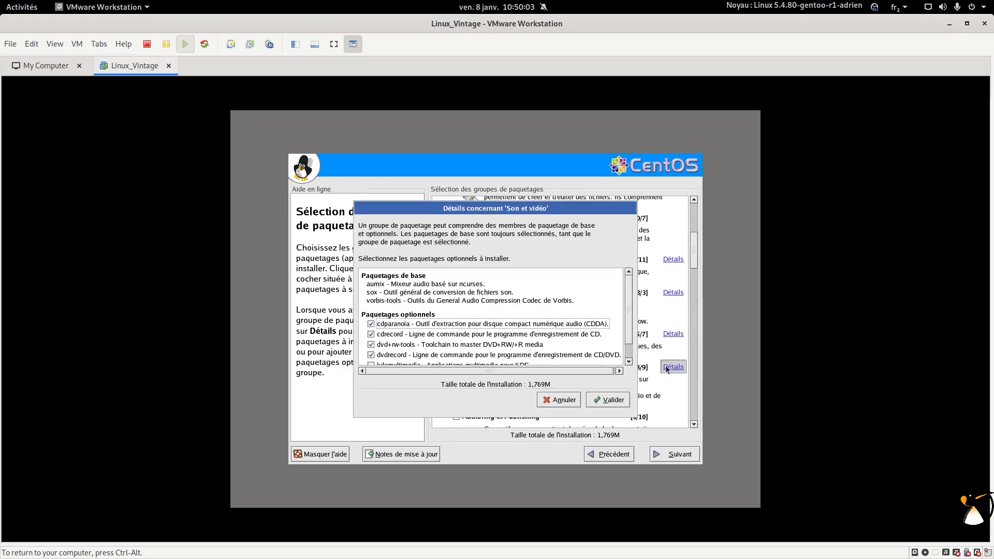
{"action": "scroll", "coordinate": [427, 325], "scroll_direction": "down", "scroll_amount": 1}
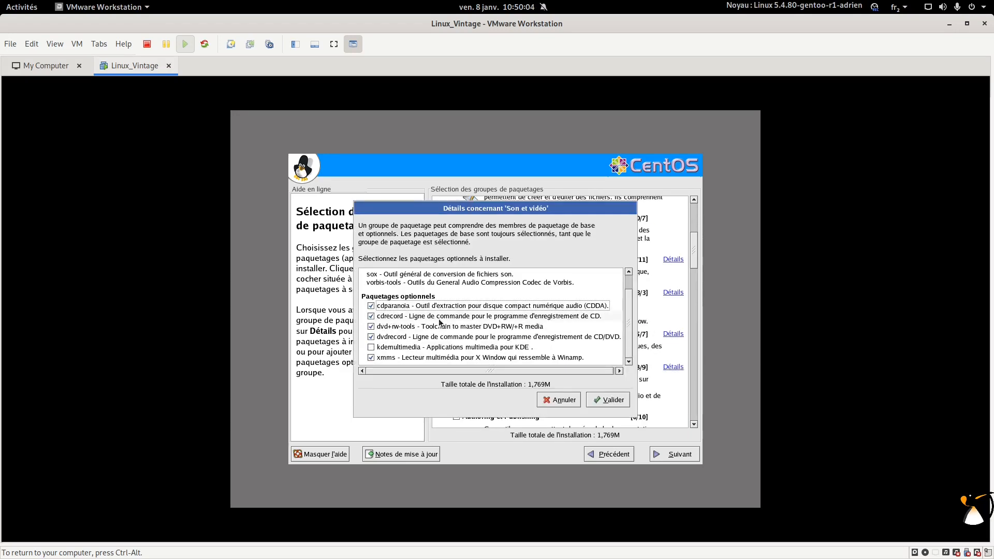
{"action": "left_click", "coordinate": [371, 306]}
{"action": "left_click", "coordinate": [371, 317]}
{"action": "left_click", "coordinate": [371, 327]}
{"action": "left_click", "coordinate": [371, 337]}
{"action": "left_click", "coordinate": [371, 357]}
{"action": "scroll", "coordinate": [393, 337], "scroll_direction": "up", "scroll_amount": 1}
{"action": "scroll", "coordinate": [393, 336], "scroll_direction": "down", "scroll_amount": 1}
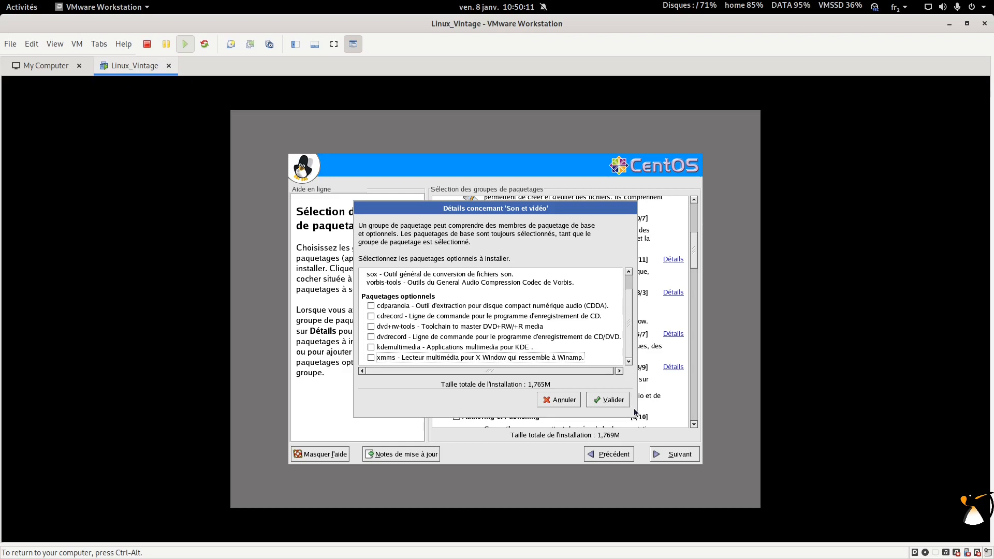
{"action": "left_click", "coordinate": [624, 399]}
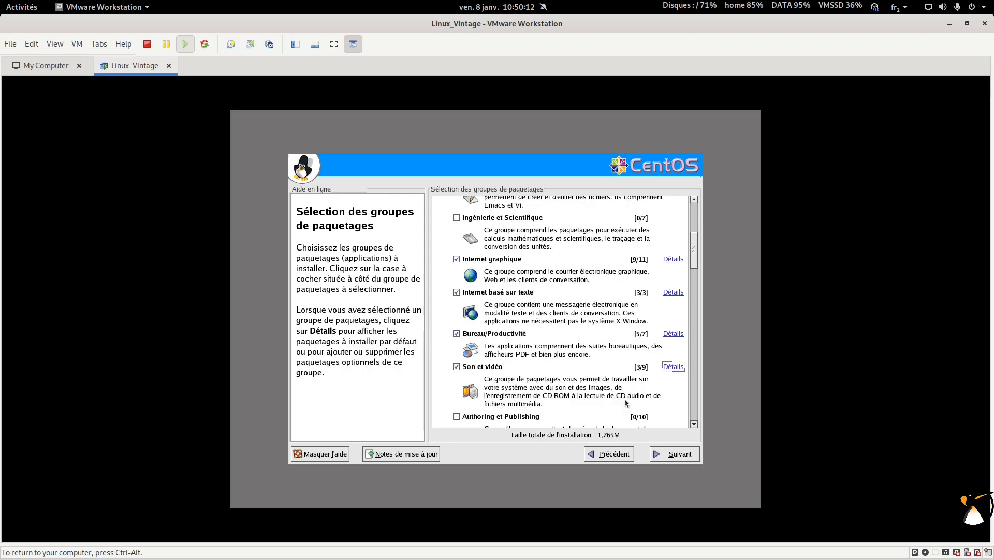
Step: Drop Internet basé sur texte and keep 9 of 11 Internet graphique optional packages
{"action": "left_click", "coordinate": [668, 295]}
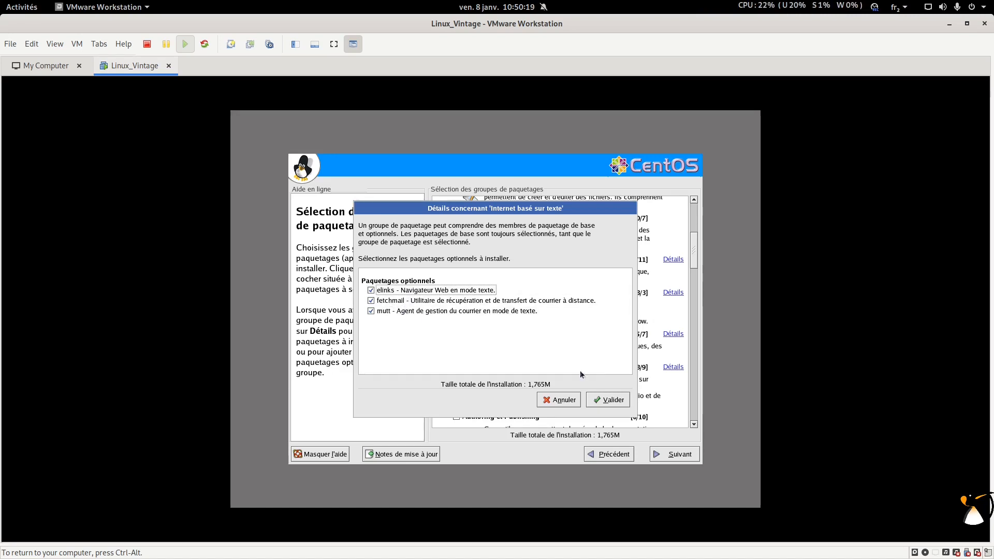
{"action": "left_click", "coordinate": [607, 400]}
{"action": "left_click", "coordinate": [456, 292]}
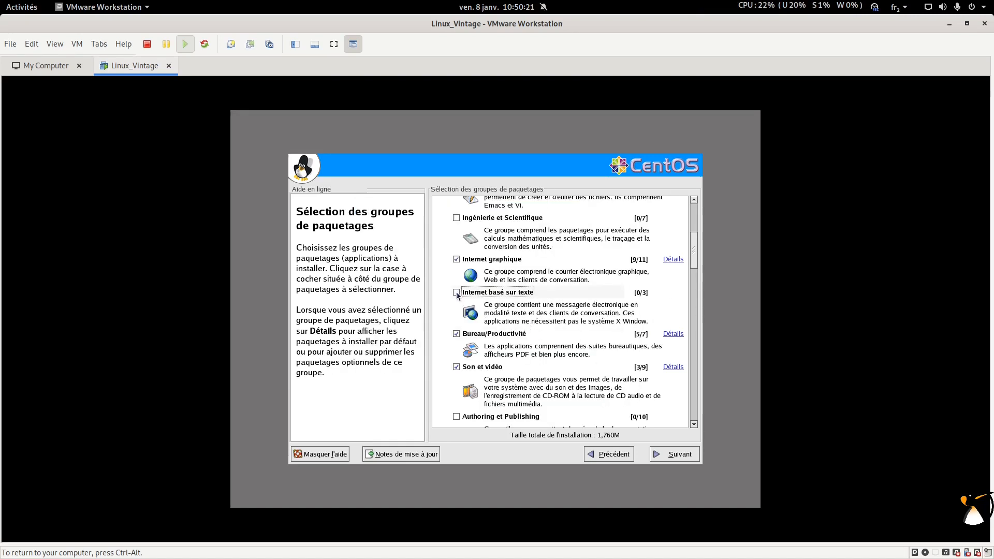
{"action": "left_click", "coordinate": [672, 264]}
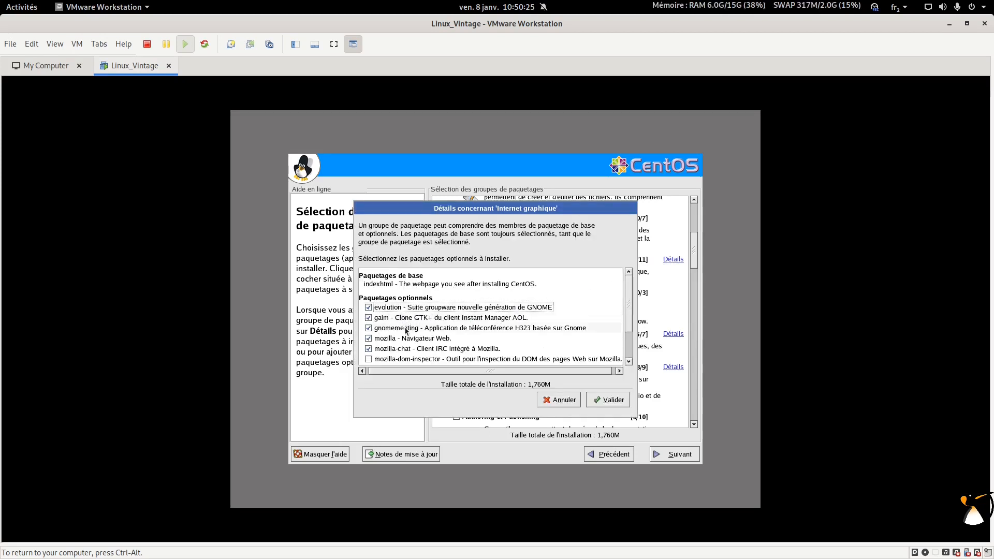
{"action": "scroll", "coordinate": [439, 340], "scroll_direction": "down", "scroll_amount": 3}
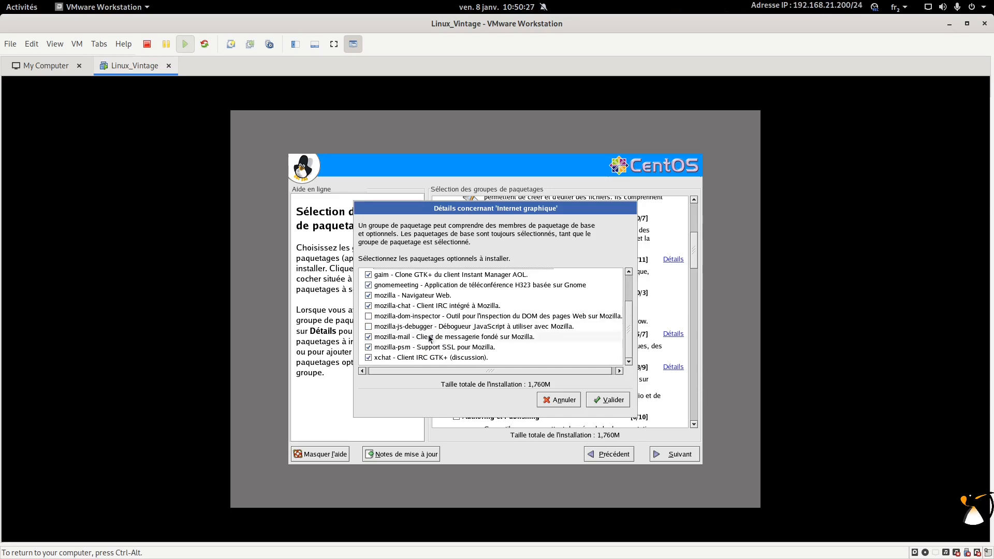
{"action": "left_click", "coordinate": [608, 400]}
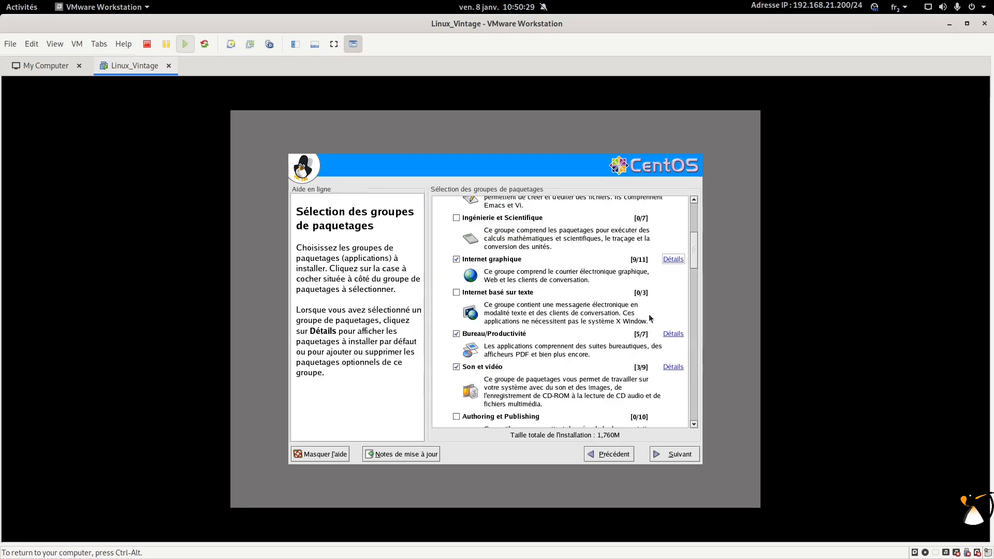
{"action": "scroll", "coordinate": [651, 317], "scroll_direction": "up", "scroll_amount": 3}
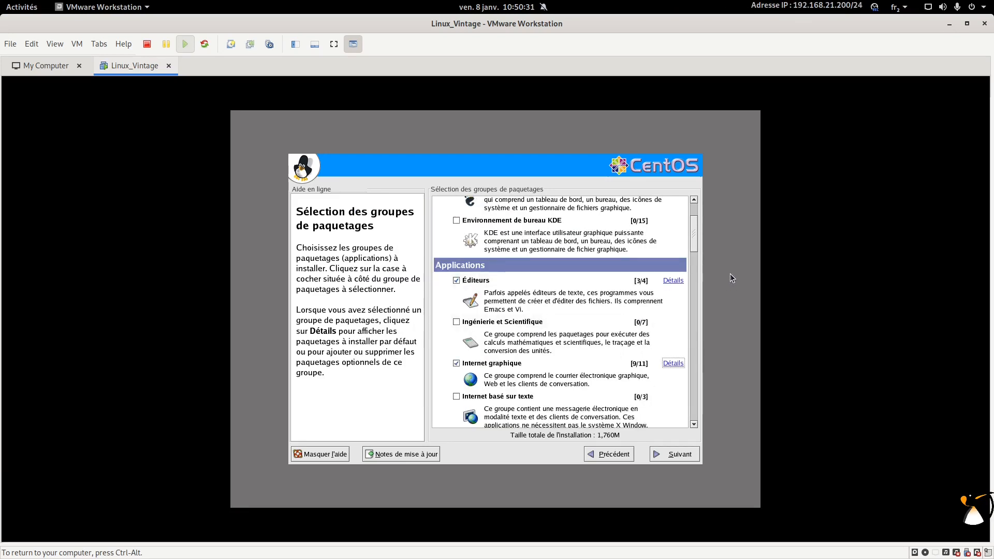
Step: Leave Emacs and nedit out of the Éditeurs package group
{"action": "left_click", "coordinate": [673, 281]}
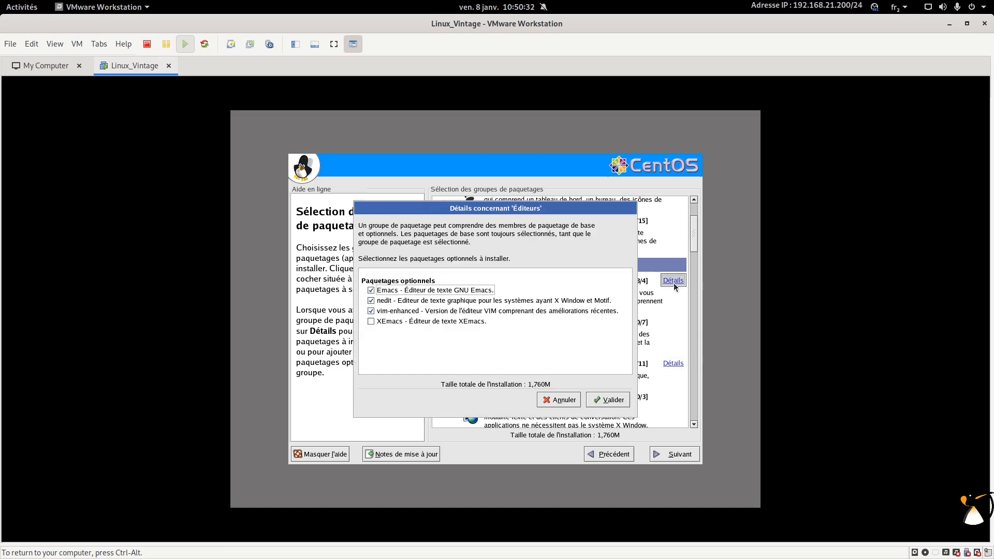
{"action": "left_click", "coordinate": [372, 291]}
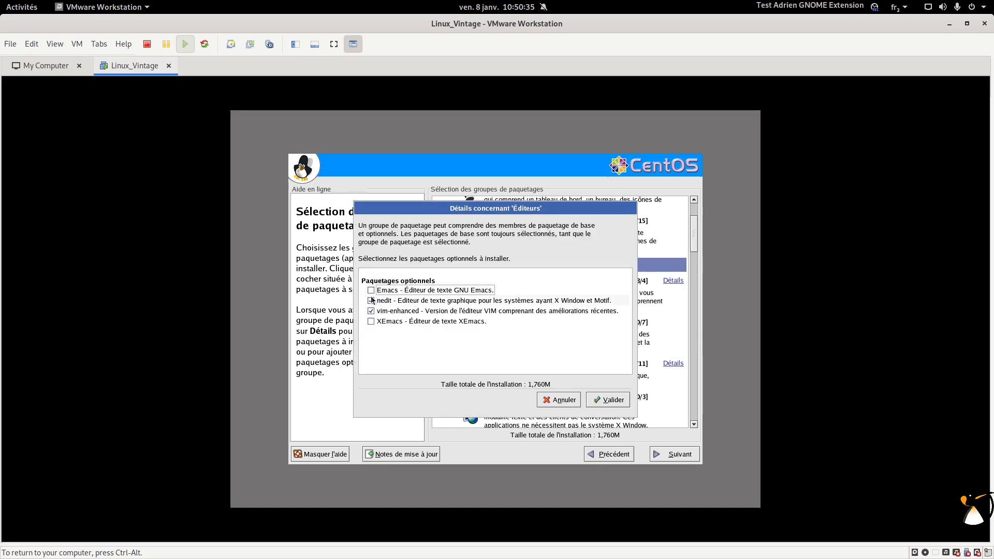
{"action": "left_click", "coordinate": [372, 301]}
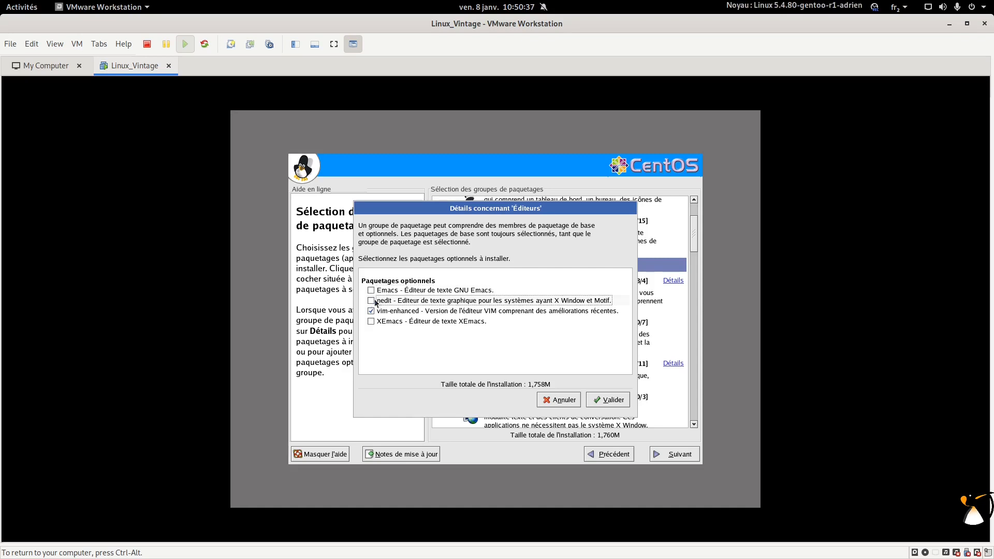
{"action": "left_click", "coordinate": [625, 395]}
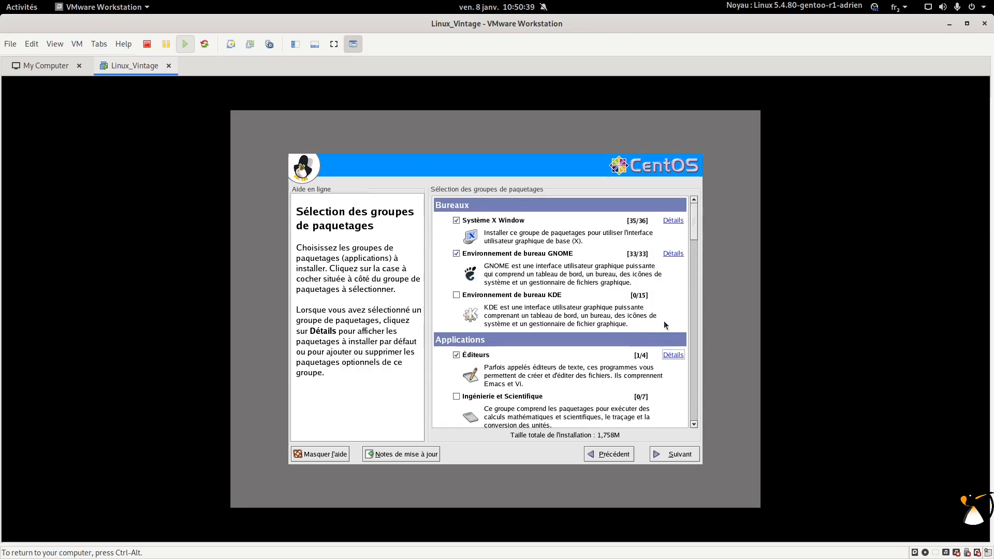
Step: Drop gftp from the GNOME group, bringing the install to 1,757M, and continue
{"action": "left_click", "coordinate": [674, 253]}
{"action": "scroll", "coordinate": [486, 337], "scroll_direction": "down", "scroll_amount": 2}
{"action": "scroll", "coordinate": [486, 337], "scroll_direction": "down", "scroll_amount": 3}
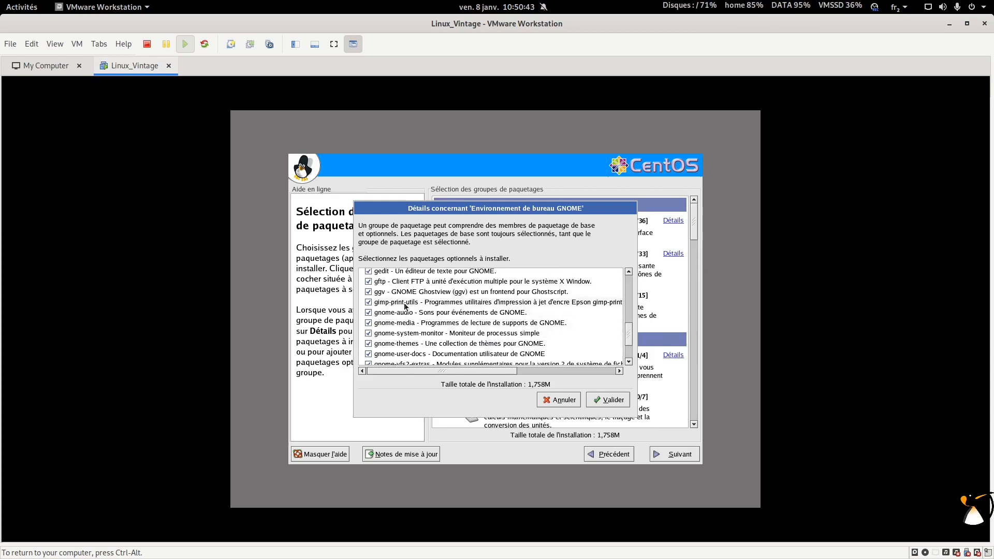
{"action": "left_click", "coordinate": [368, 281]}
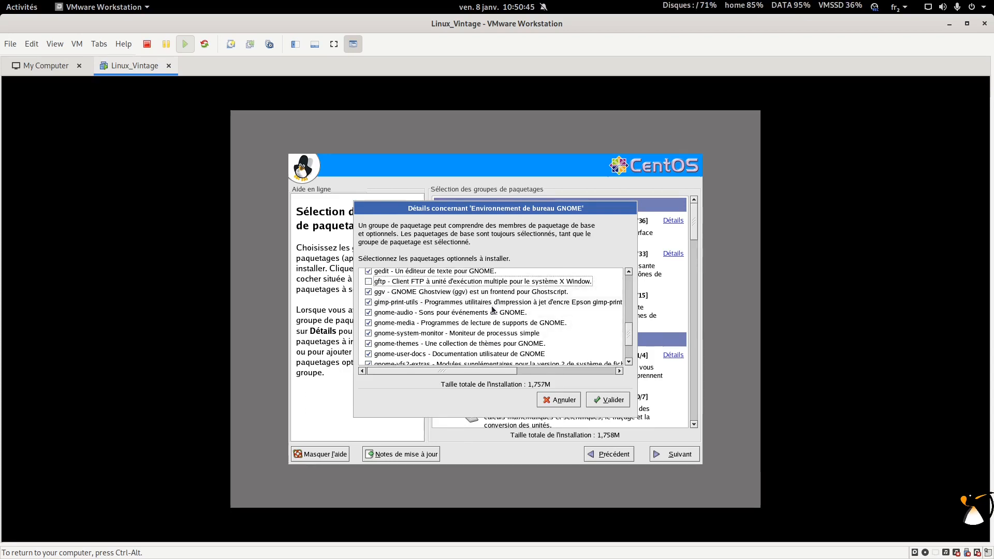
{"action": "scroll", "coordinate": [492, 310], "scroll_direction": "down", "scroll_amount": 2}
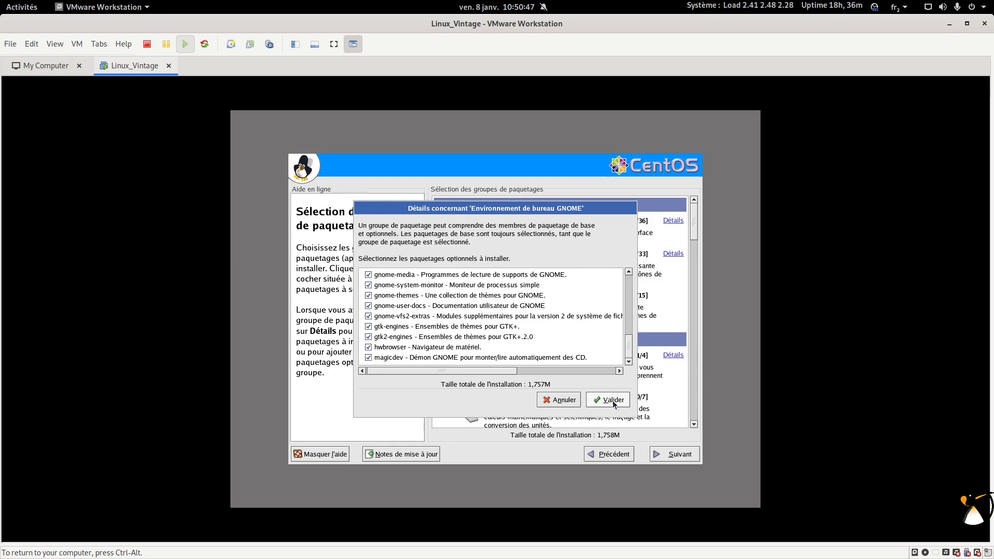
{"action": "left_click", "coordinate": [612, 400]}
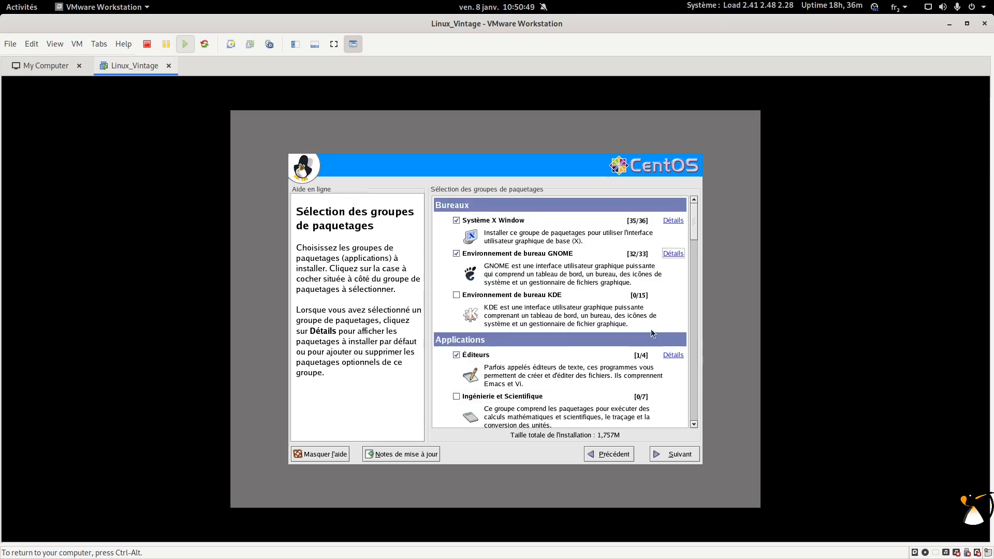
{"action": "scroll", "coordinate": [652, 331], "scroll_direction": "down", "scroll_amount": 3}
{"action": "left_click", "coordinate": [695, 456]}
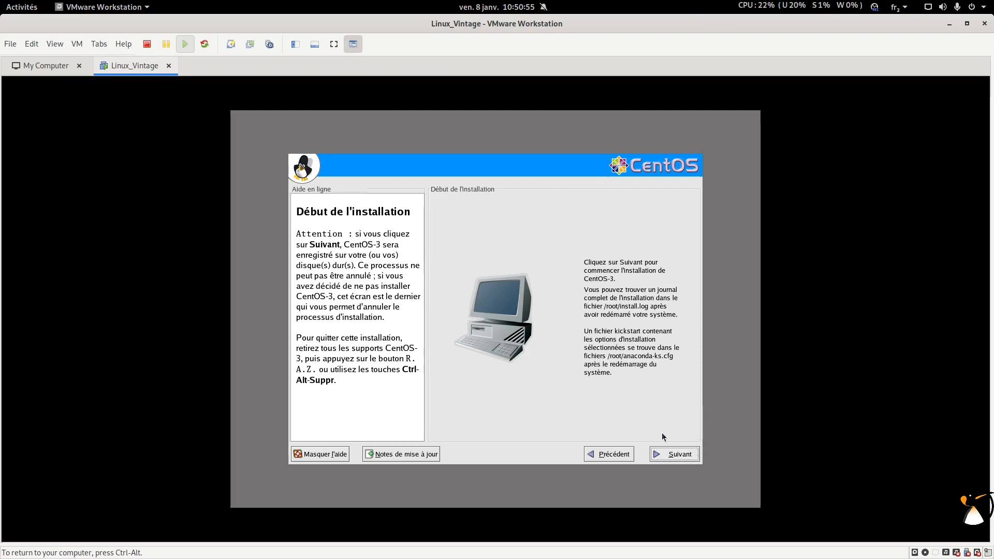
Step: Begin the CentOS-3 installation from the Début de l'installation page
{"action": "left_click", "coordinate": [663, 458]}
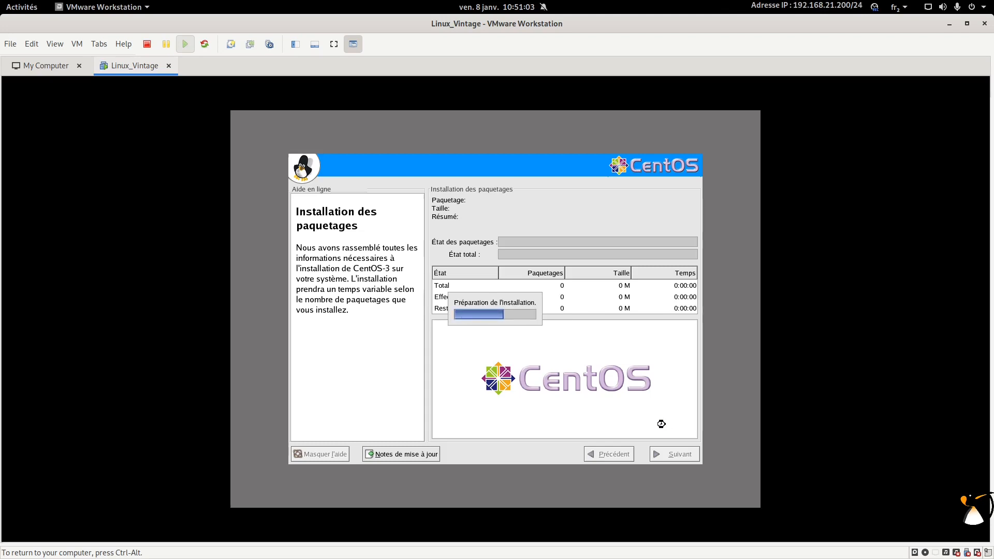
Step: Review Linux_Vintage's processor, memory and hard disk settings, then cancel without changes
{"action": "key", "text": "ctrl+alt"}
{"action": "right_click", "coordinate": [125, 73]}
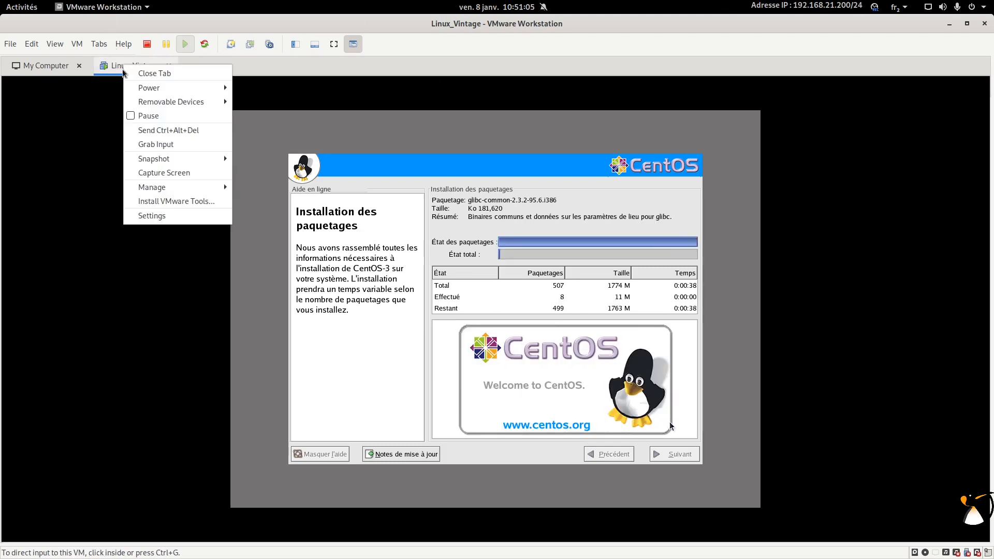
{"action": "left_click", "coordinate": [143, 215]}
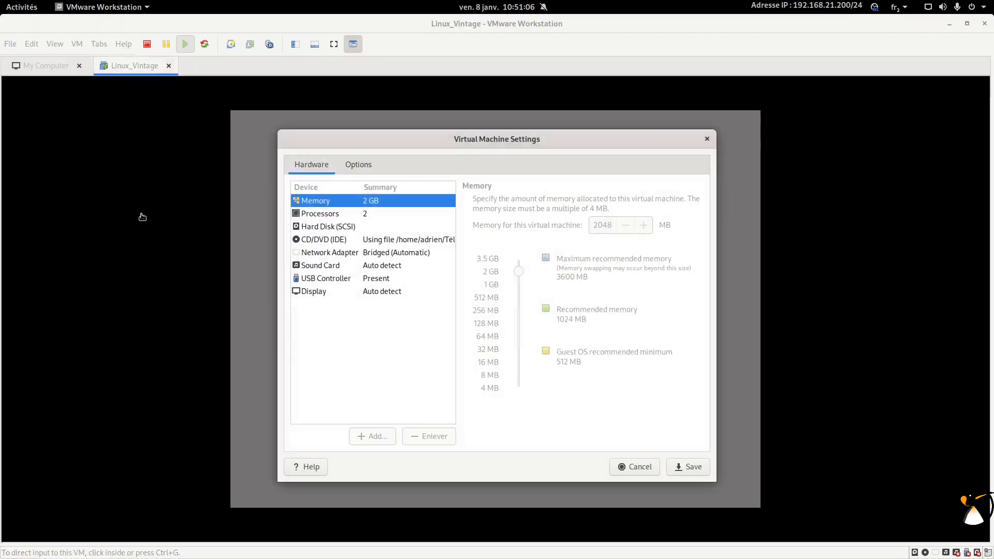
{"action": "left_click", "coordinate": [373, 214]}
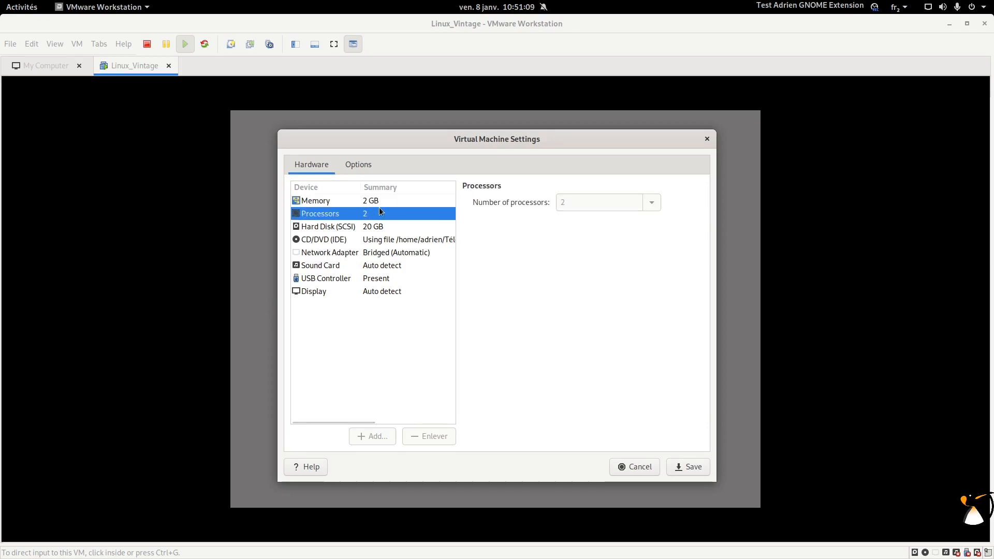
{"action": "left_click", "coordinate": [384, 202]}
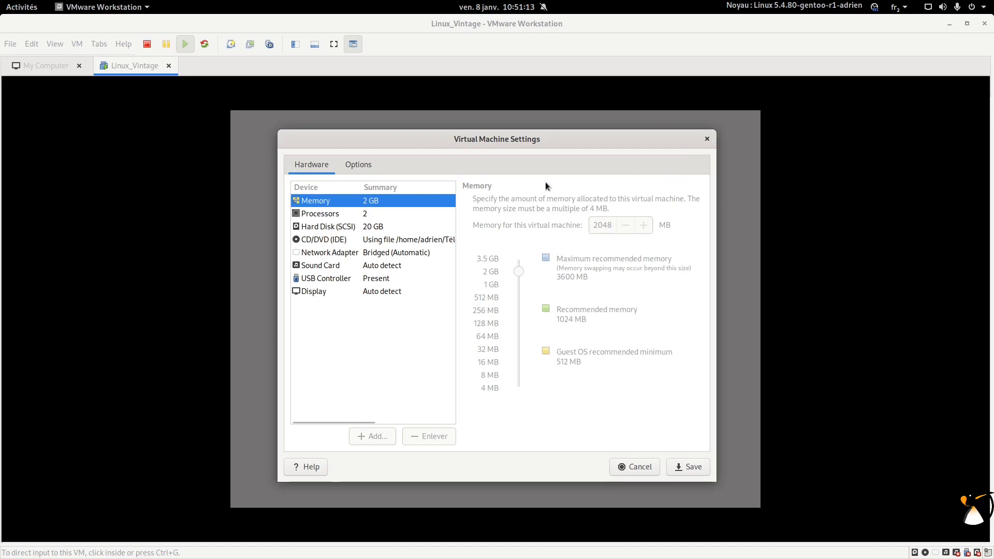
{"action": "left_click", "coordinate": [424, 226]}
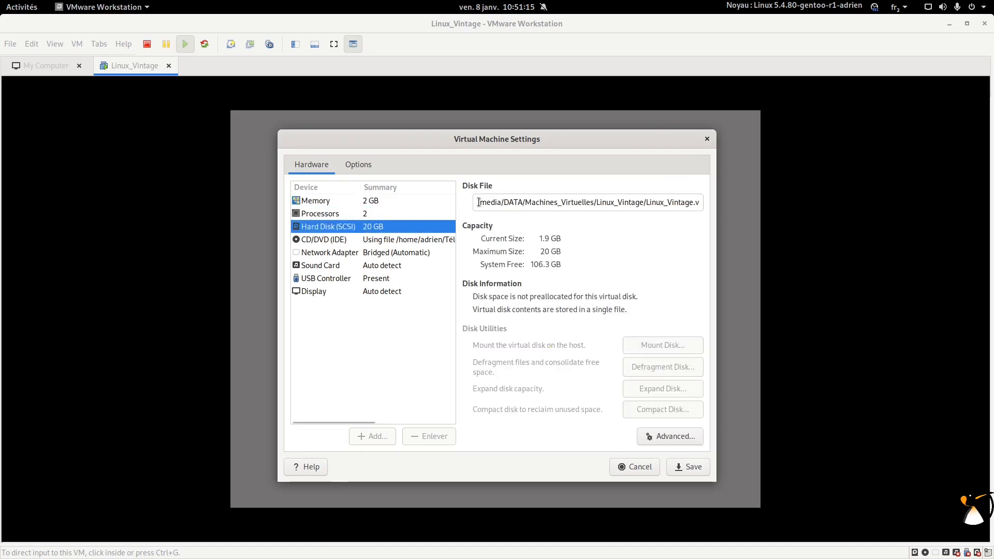
{"action": "left_click", "coordinate": [705, 137]}
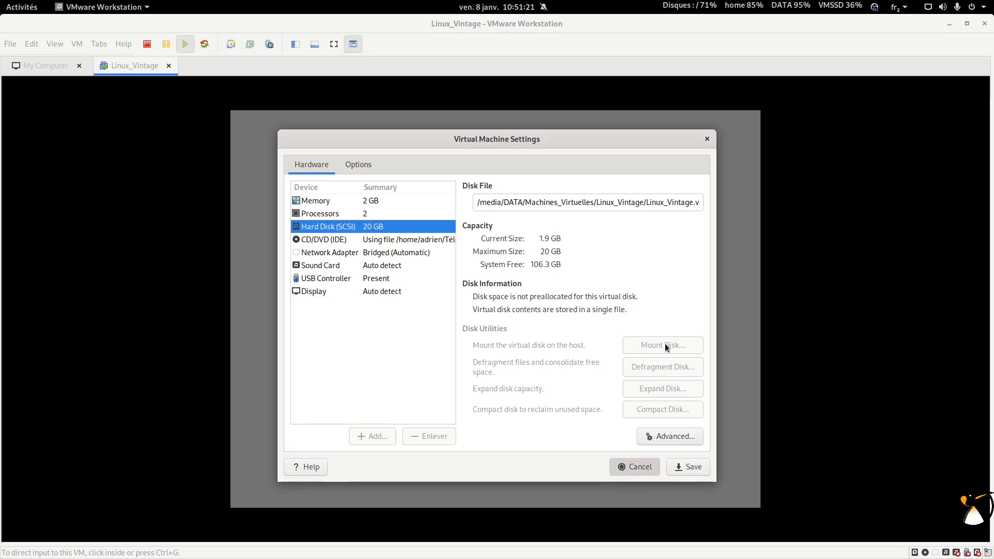
{"action": "left_click", "coordinate": [705, 140]}
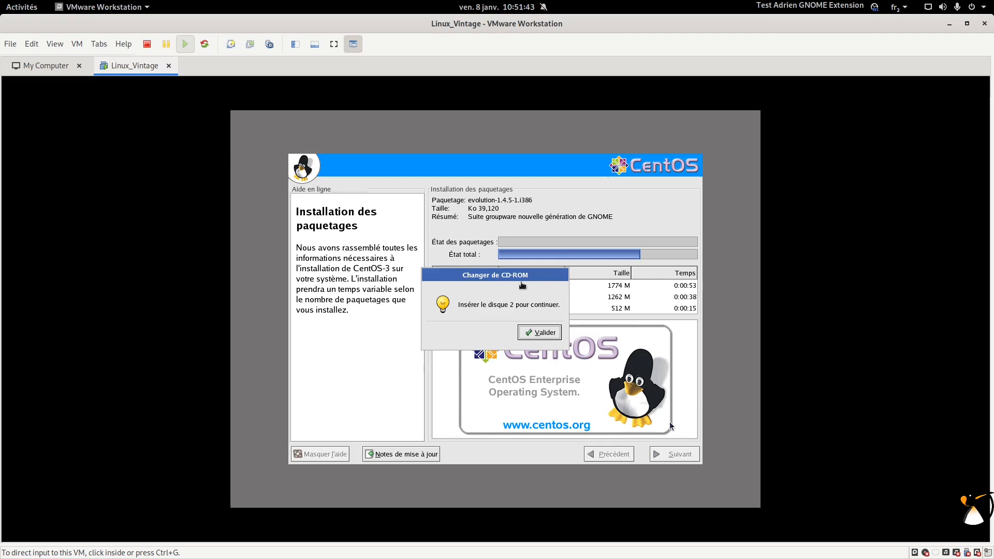
Step: Point the virtual CD/DVD drive at CentOS-3.1-i386.disc2.iso and save the settings
{"action": "right_click", "coordinate": [926, 553]}
{"action": "left_click", "coordinate": [933, 544]}
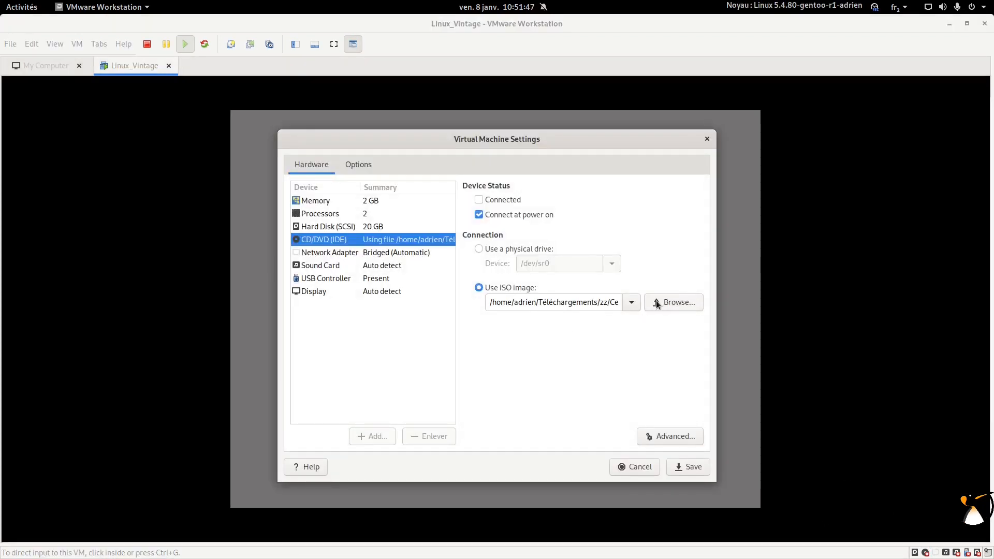
{"action": "left_click", "coordinate": [657, 302]}
{"action": "left_click", "coordinate": [349, 147]}
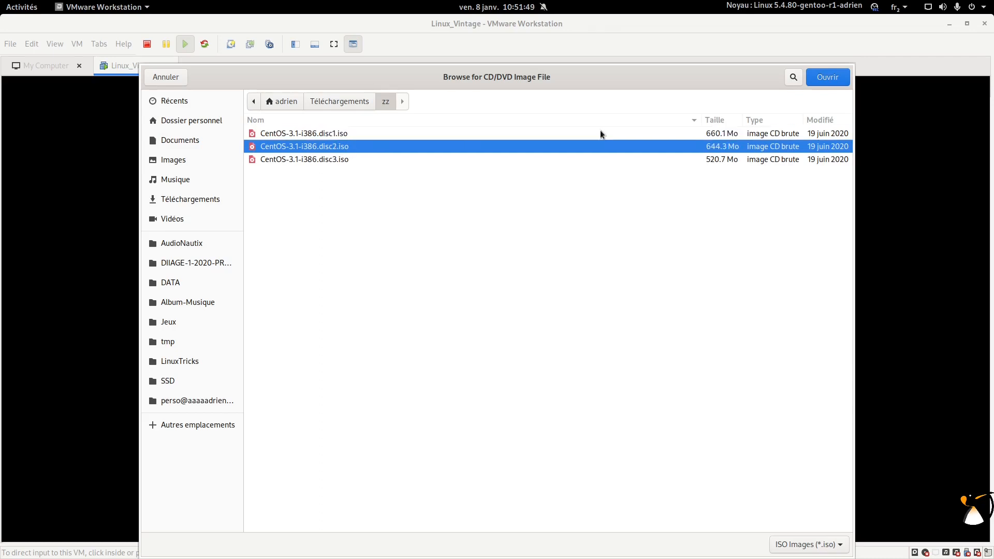
{"action": "left_click", "coordinate": [823, 78]}
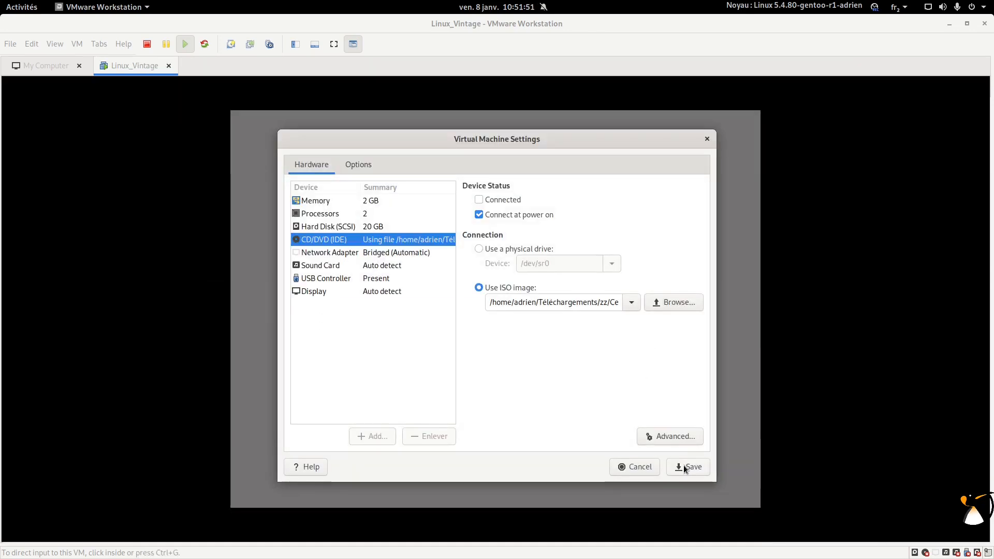
{"action": "left_click", "coordinate": [684, 468]}
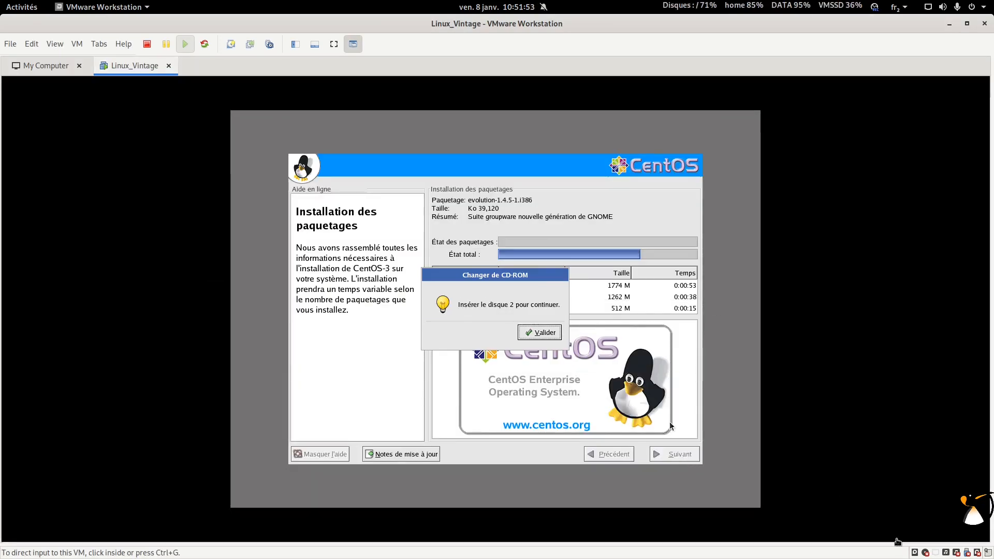
Step: Connect the CD drive and confirm disc 2 in the installer
{"action": "left_click", "coordinate": [932, 528]}
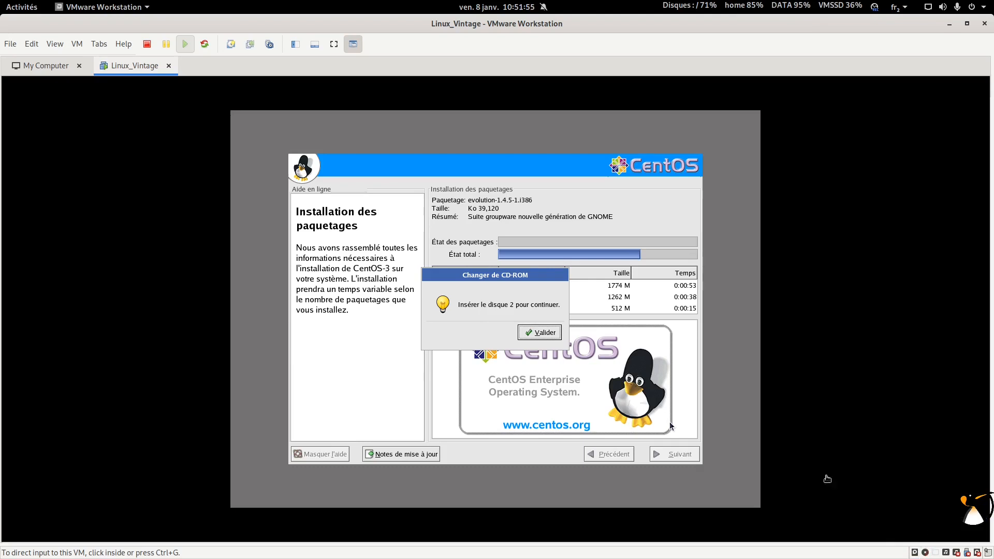
{"action": "left_click", "coordinate": [544, 325]}
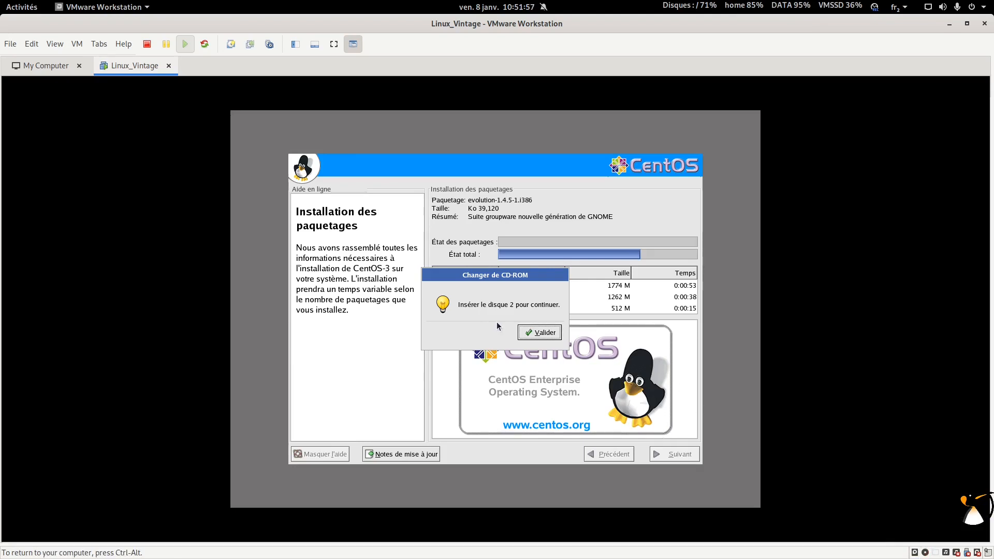
{"action": "left_click", "coordinate": [525, 333]}
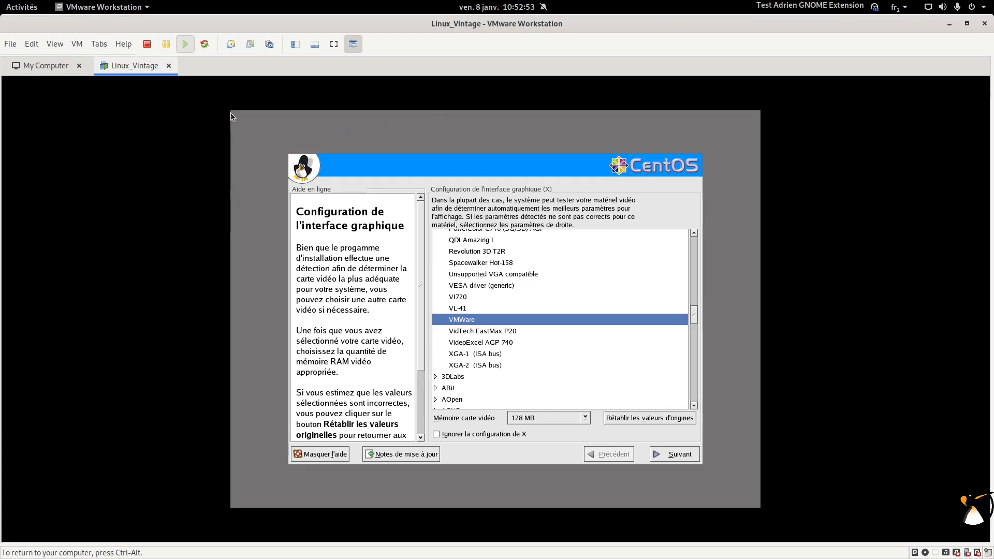
Step: Select VMWare as the video card from the expanded card list
{"action": "key", "text": "ctrl+alt"}
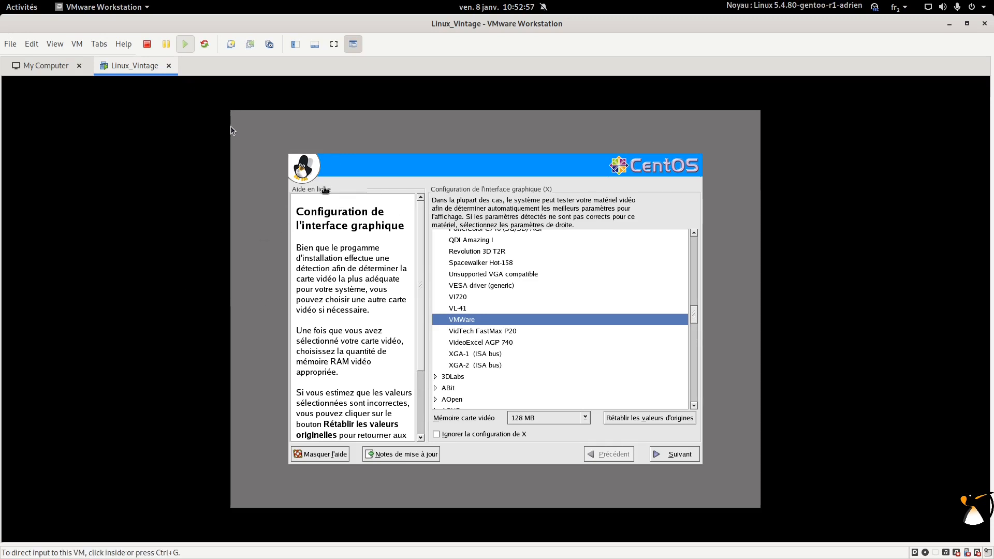
{"action": "left_click", "coordinate": [579, 197]}
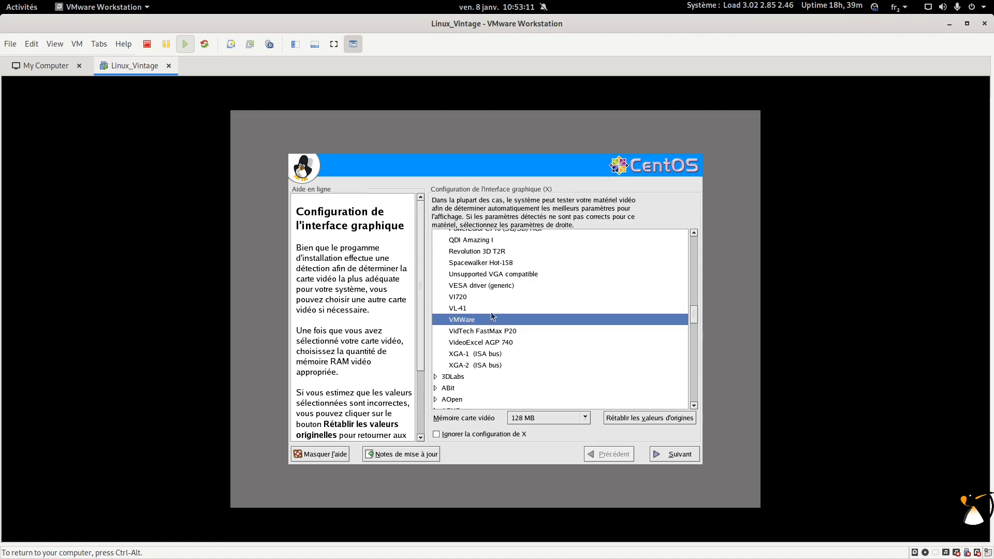
{"action": "scroll", "coordinate": [486, 349], "scroll_direction": "down", "scroll_amount": 5}
{"action": "scroll", "coordinate": [487, 349], "scroll_direction": "down", "scroll_amount": 10}
{"action": "scroll", "coordinate": [452, 364], "scroll_direction": "down", "scroll_amount": 3}
{"action": "scroll", "coordinate": [448, 326], "scroll_direction": "up", "scroll_amount": 3}
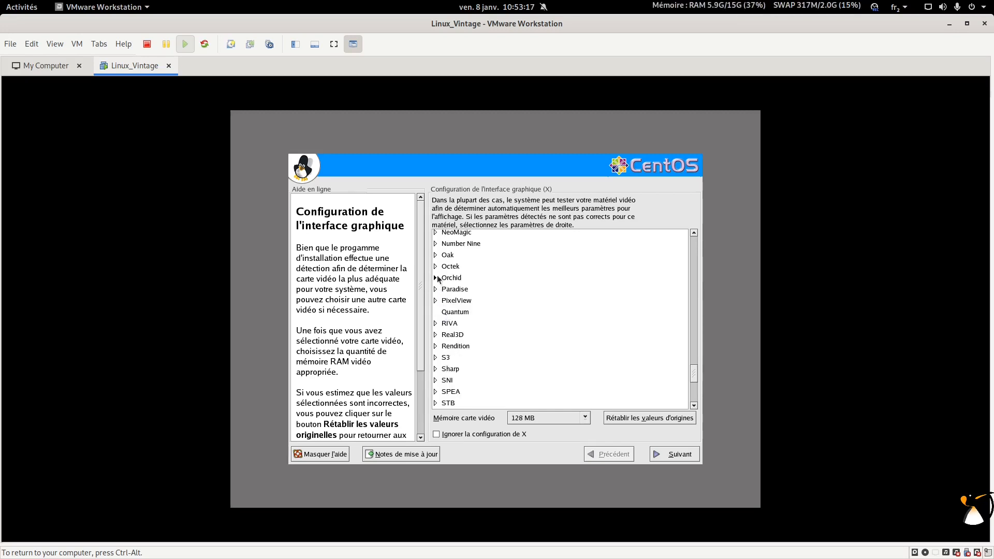
{"action": "scroll", "coordinate": [437, 279], "scroll_direction": "up", "scroll_amount": 3}
{"action": "left_click", "coordinate": [435, 301]}
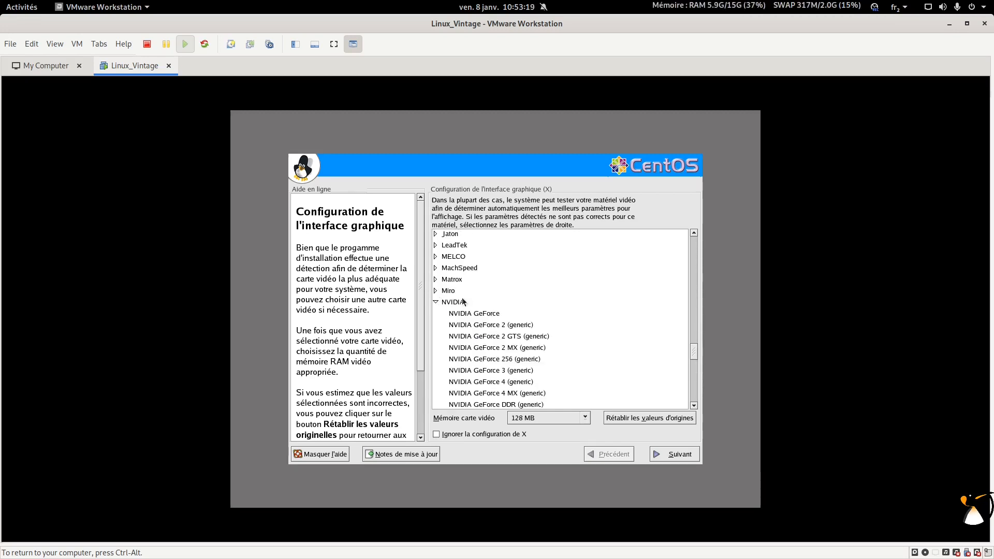
{"action": "scroll", "coordinate": [512, 349], "scroll_direction": "down", "scroll_amount": 3}
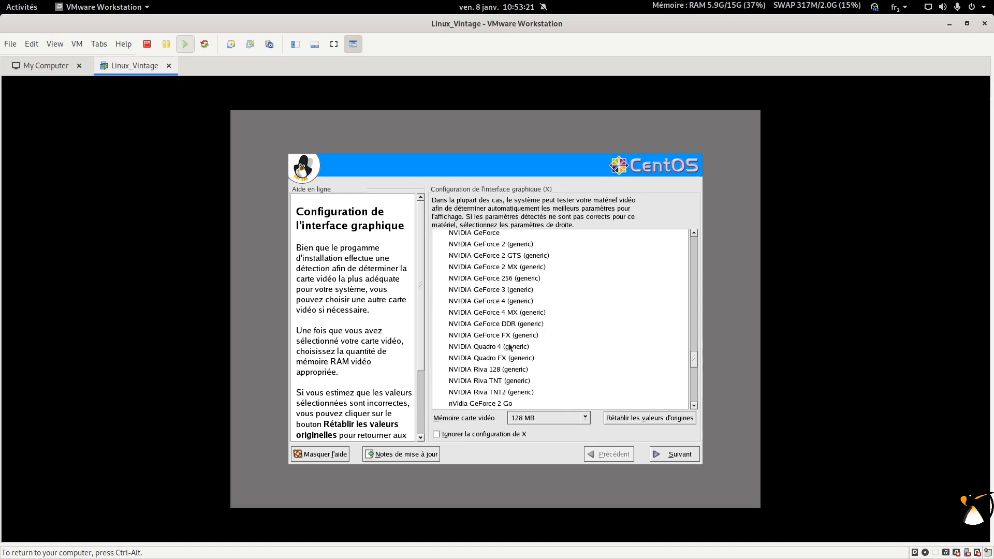
{"action": "scroll", "coordinate": [521, 321], "scroll_direction": "up", "scroll_amount": 8}
{"action": "scroll", "coordinate": [521, 320], "scroll_direction": "up", "scroll_amount": 15}
{"action": "left_click", "coordinate": [520, 320]}
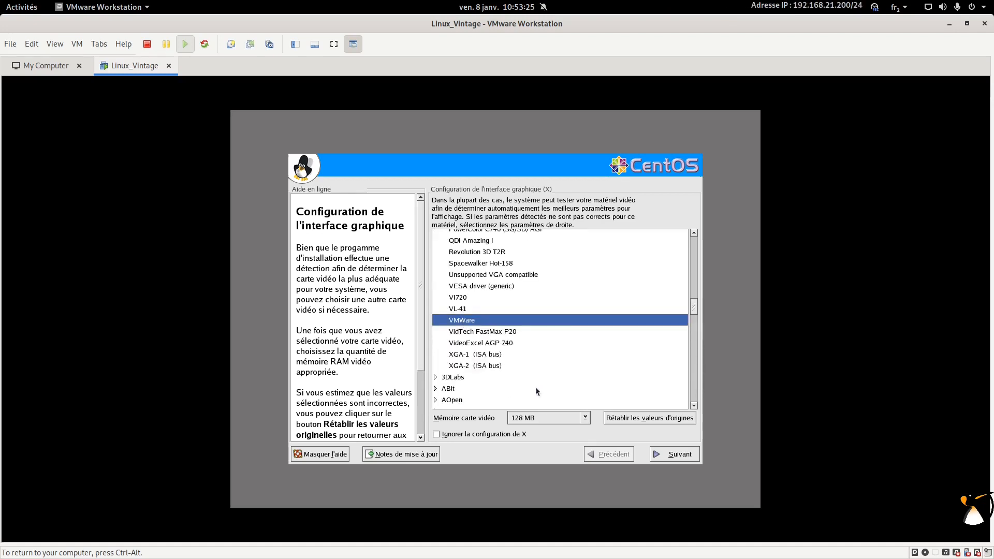
Step: Keep 128 MB of video memory and continue to monitor setup
{"action": "left_click", "coordinate": [529, 420]}
{"action": "left_click", "coordinate": [557, 417]}
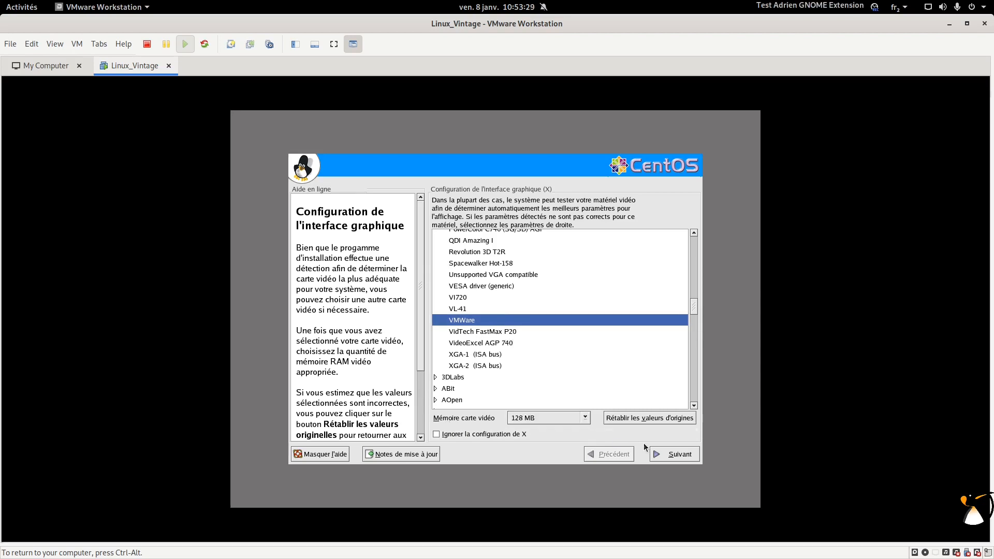
{"action": "left_click", "coordinate": [664, 455]}
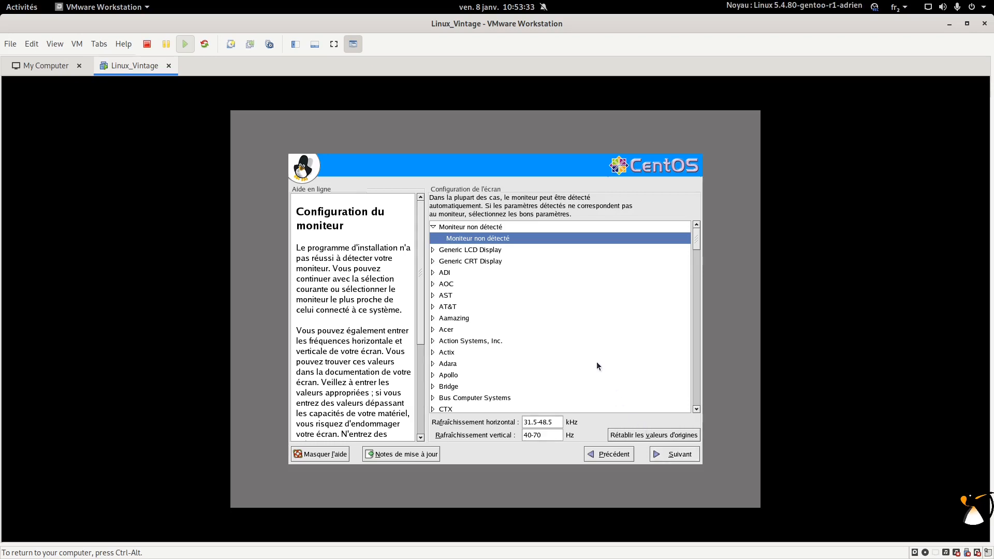
Step: Accept the undetected monitor, keep 24-bit colour at 1024x768, and finish the installation
{"action": "left_click", "coordinate": [667, 454]}
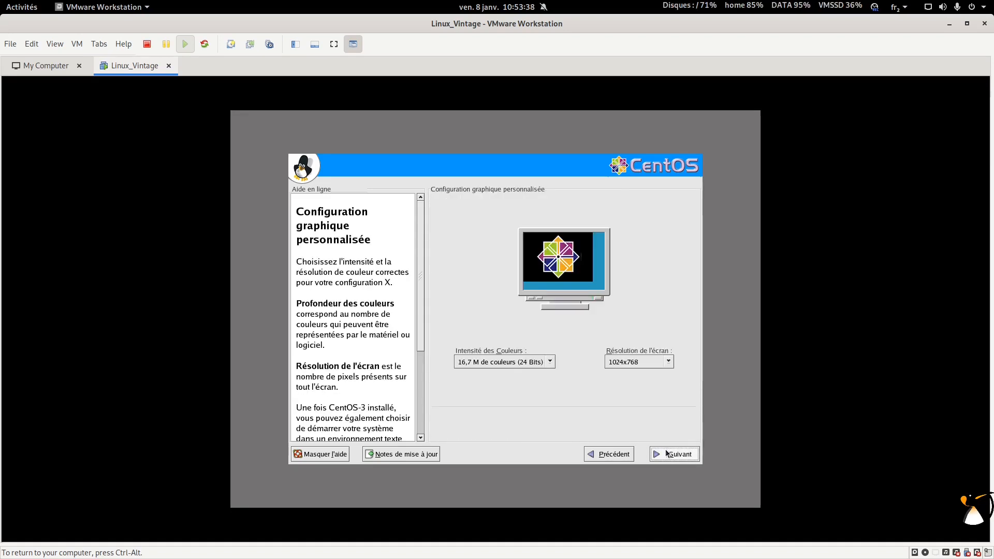
{"action": "left_click", "coordinate": [548, 362]}
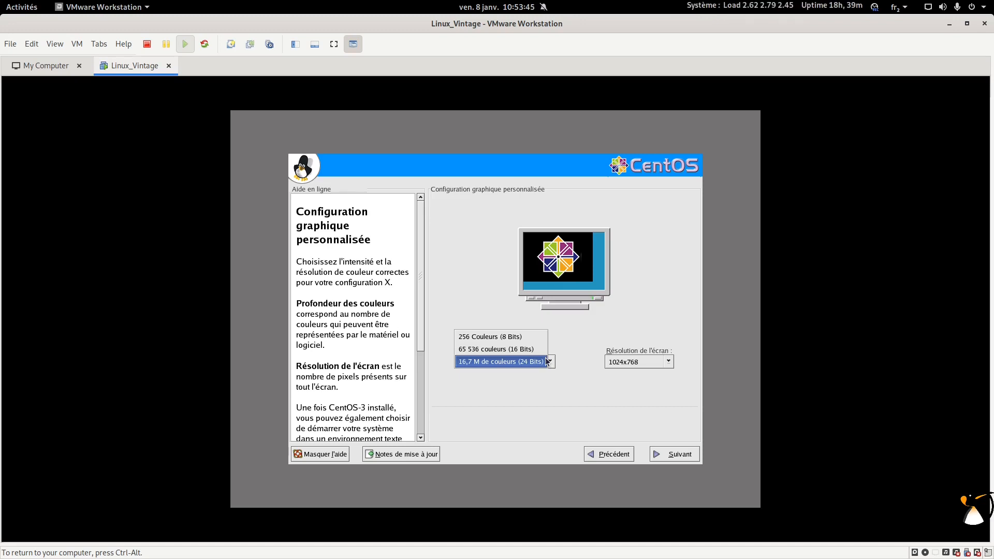
{"action": "left_click", "coordinate": [527, 362]}
{"action": "left_click", "coordinate": [526, 362]}
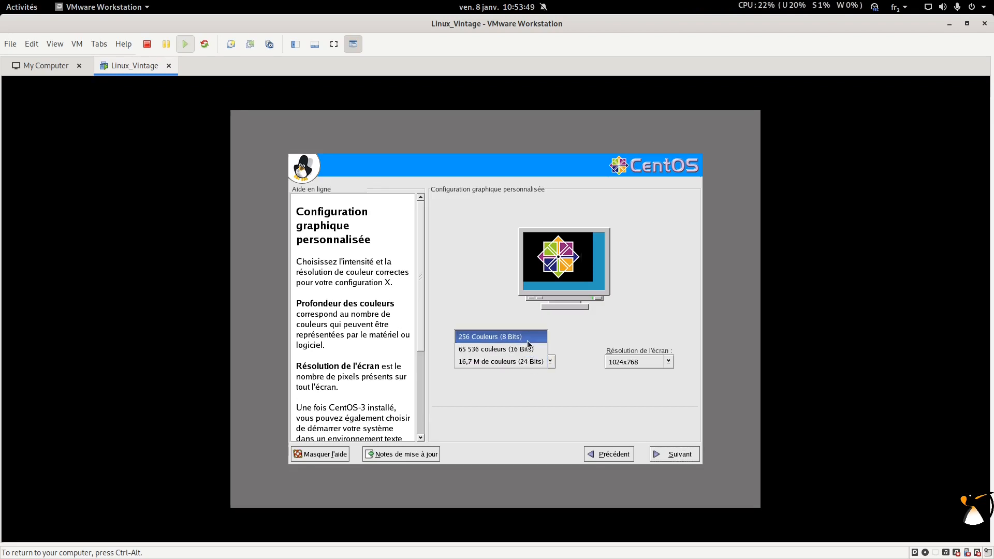
{"action": "left_click", "coordinate": [532, 360]}
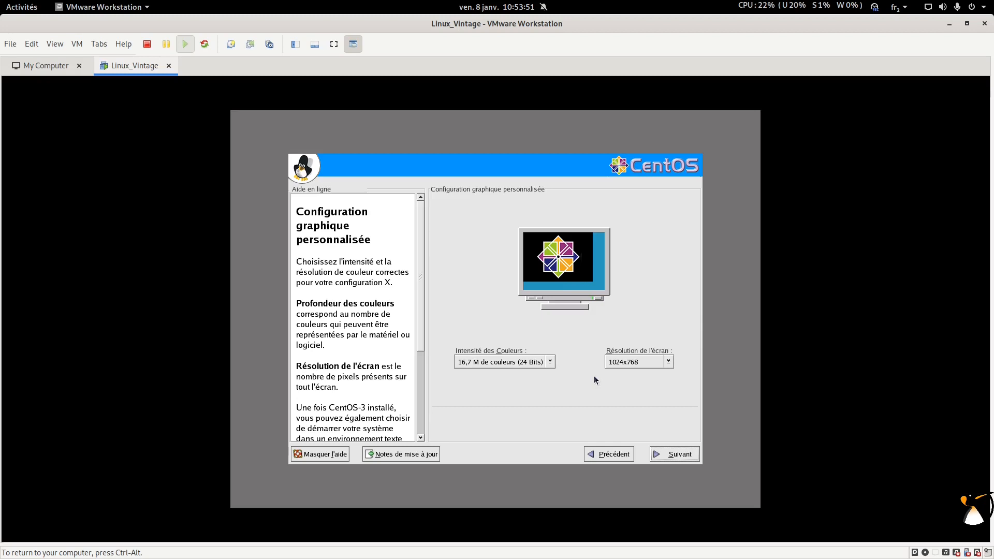
{"action": "left_click", "coordinate": [667, 361]}
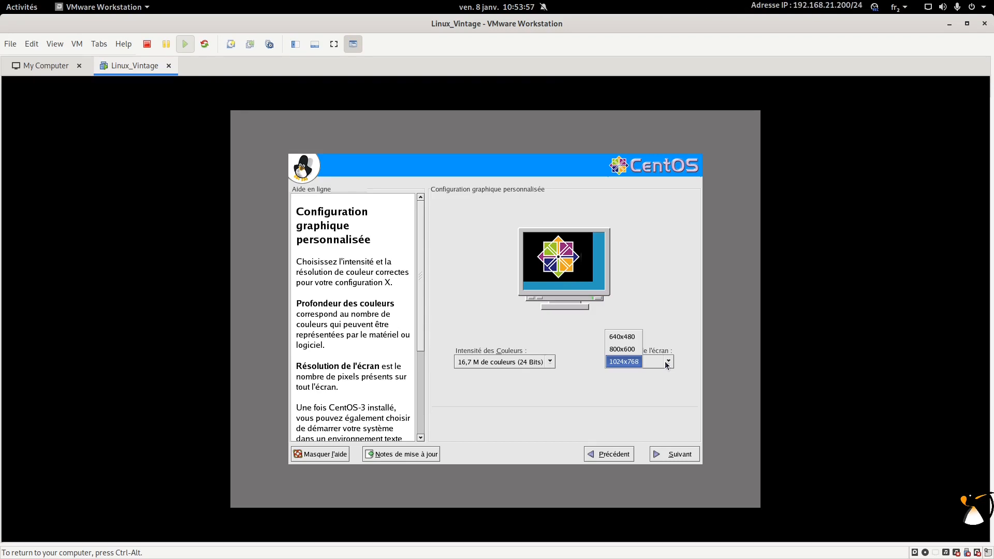
{"action": "left_click", "coordinate": [665, 362]}
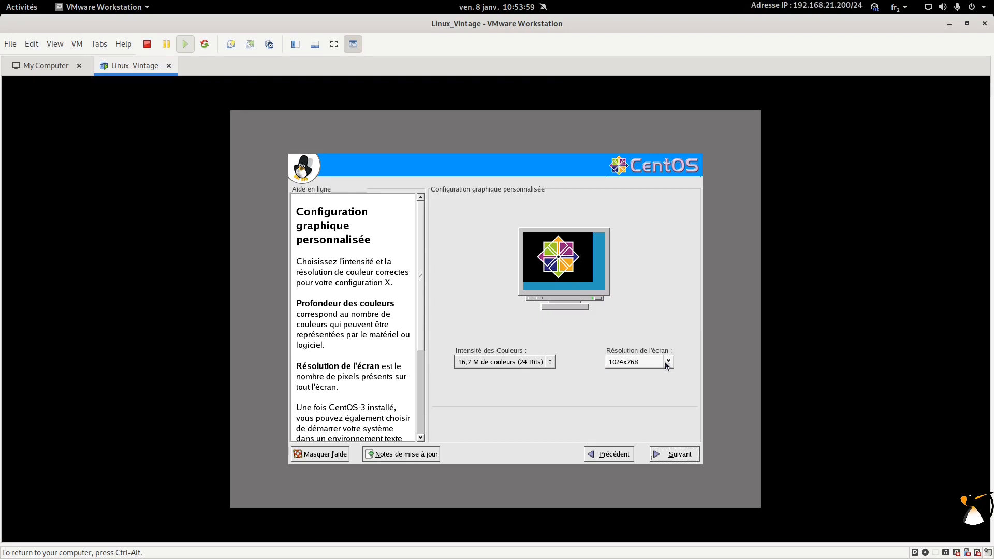
{"action": "left_click", "coordinate": [673, 455]}
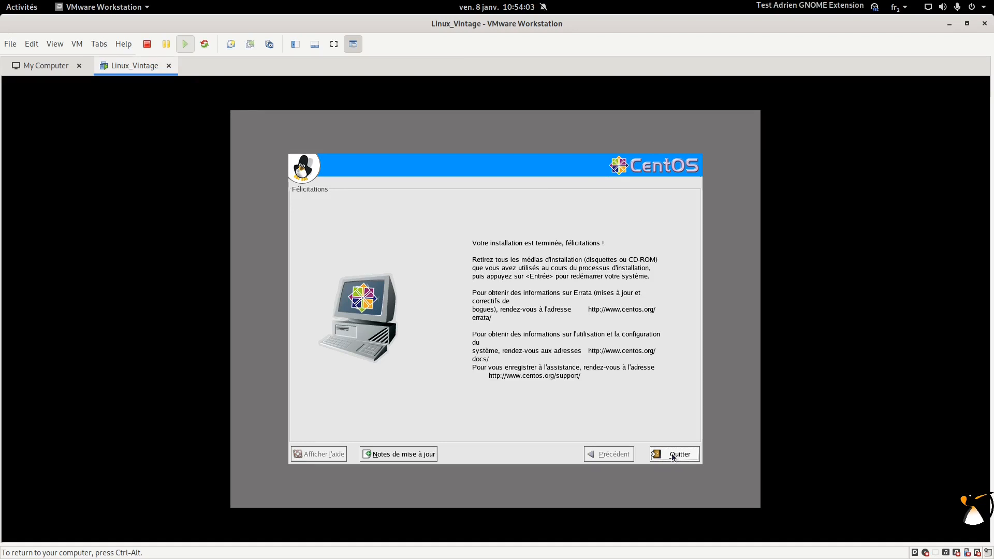
Step: Quit the installer from the Félicitations page to reboot the VM
{"action": "left_click", "coordinate": [673, 456]}
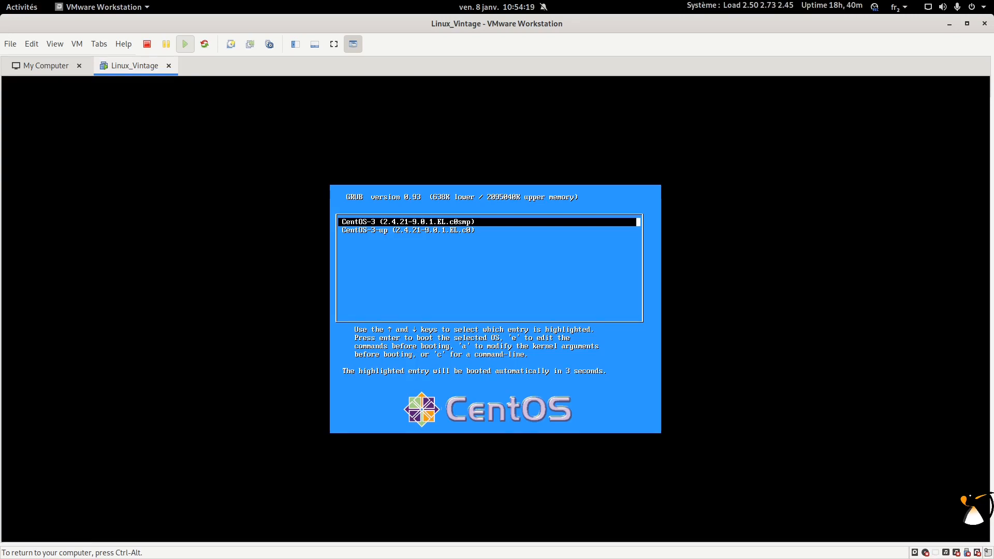
Step: Boot CentOS-3 from the GRUB menu and release input to the host
{"action": "key", "text": "Return"}
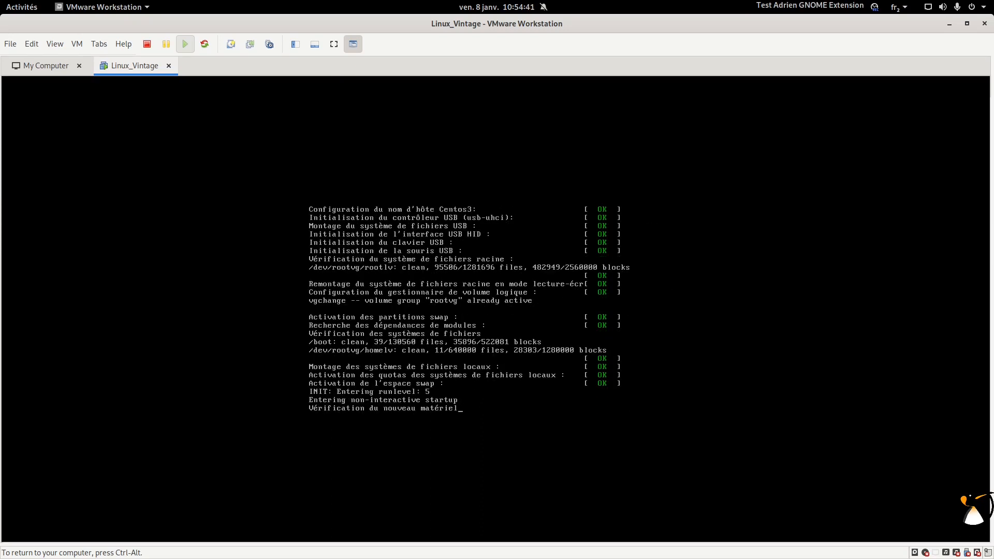
{"action": "key", "text": "ctrl+alt"}
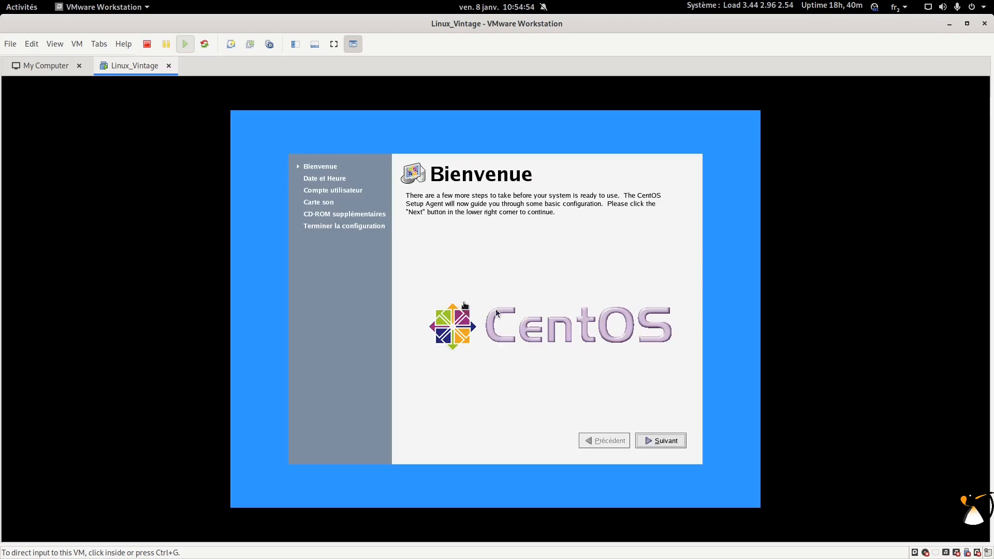
Step: Enable network time synchronisation with server fr.pool.ntp.org on the Date et Heure page
{"action": "left_click", "coordinate": [507, 247]}
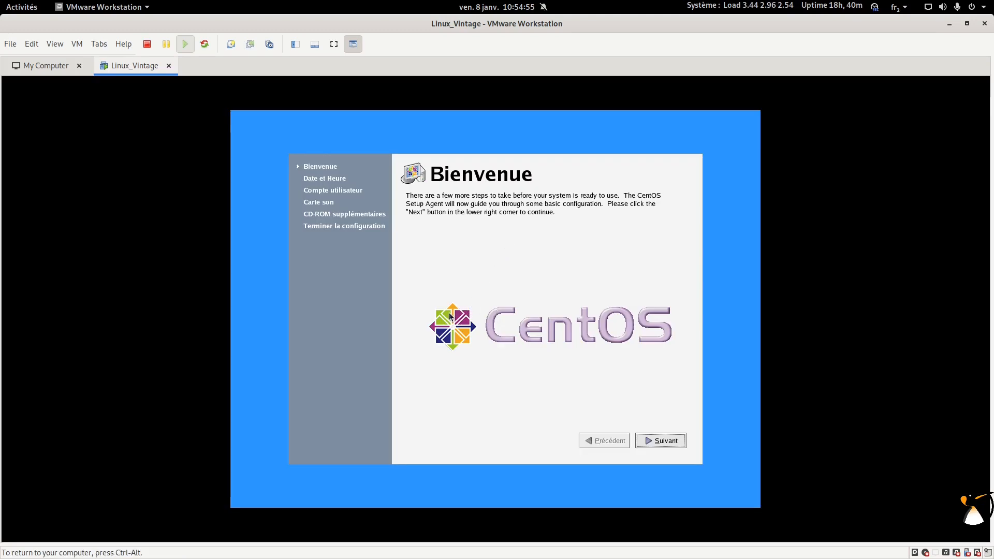
{"action": "left_click", "coordinate": [661, 441]}
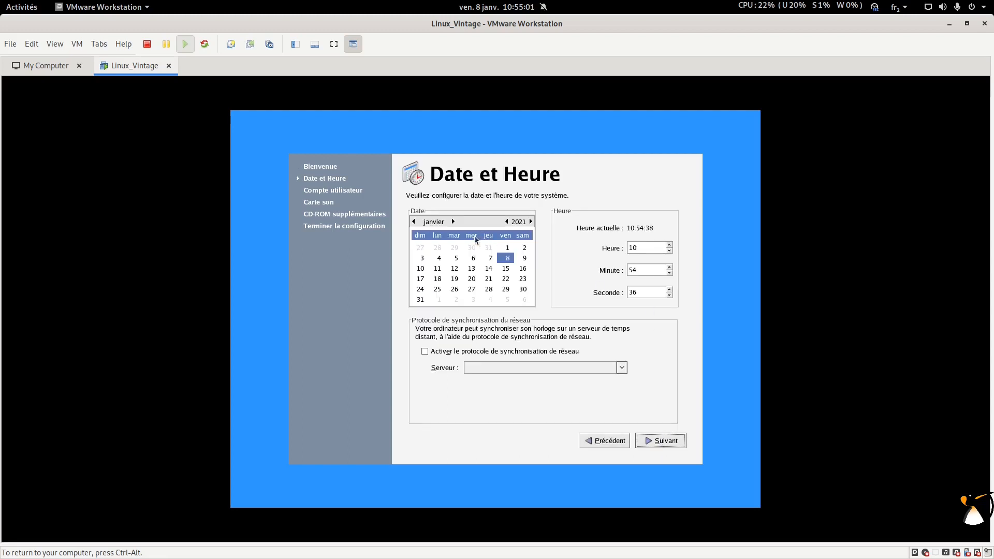
{"action": "left_click", "coordinate": [434, 352]}
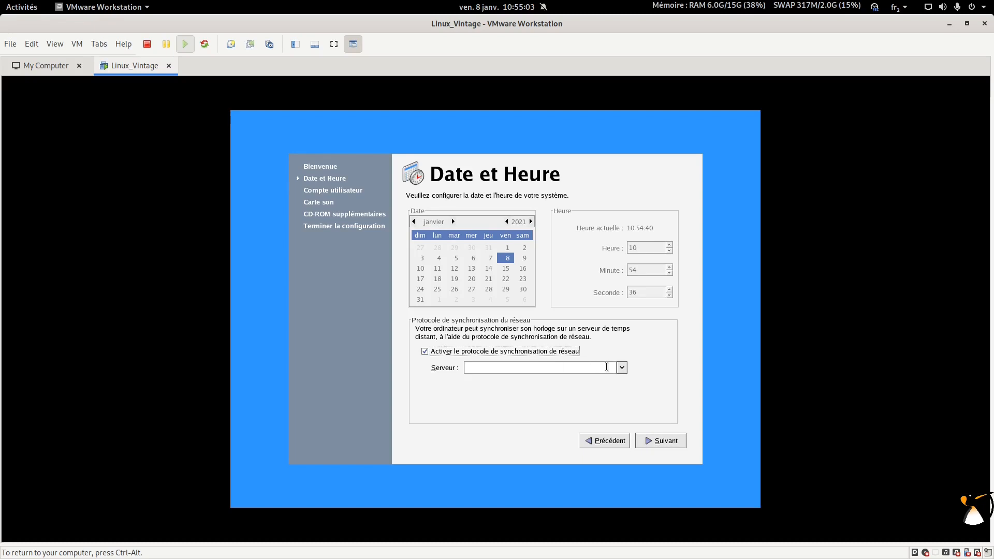
{"action": "left_click", "coordinate": [620, 369]}
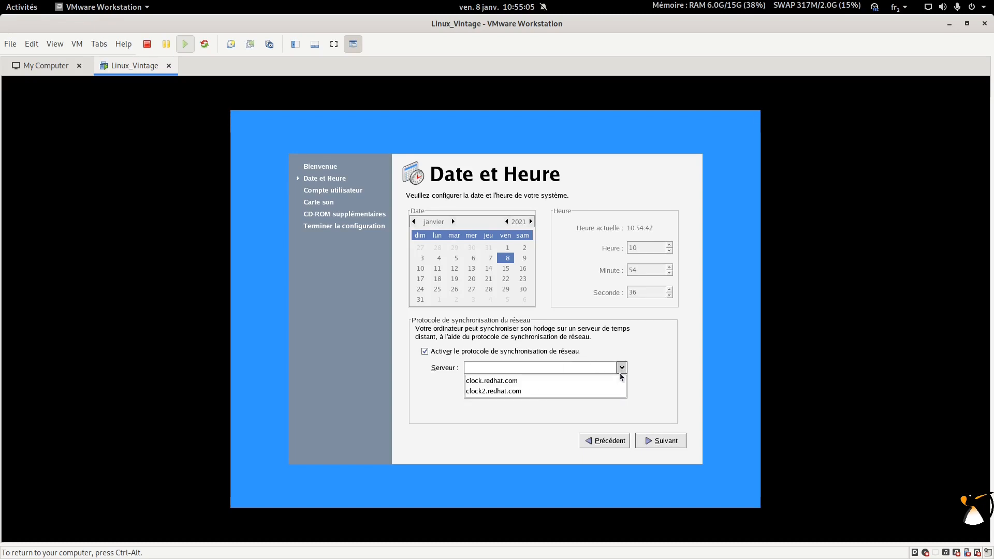
{"action": "left_click", "coordinate": [595, 369]}
{"action": "type", "text": "fr.pool."}
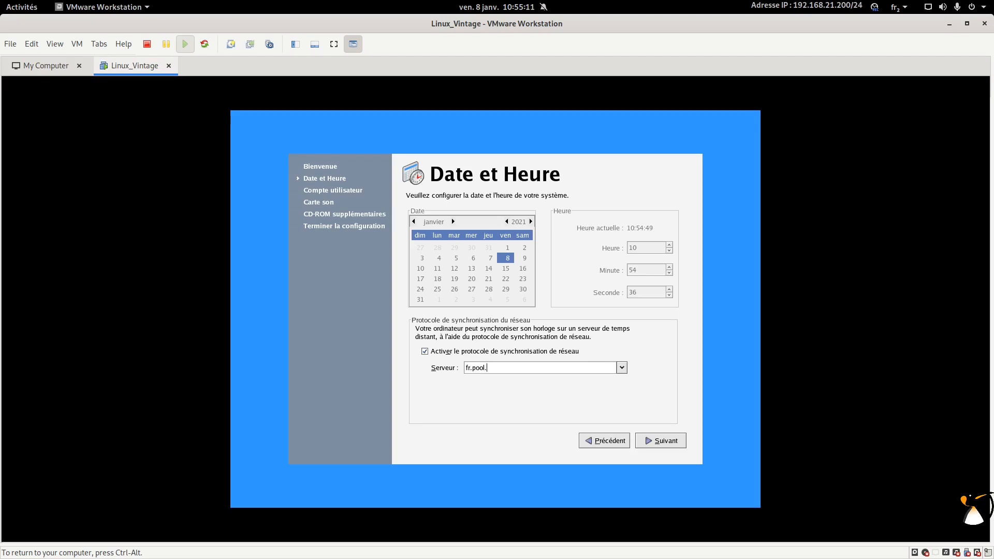
{"action": "type", "text": "ntp.org"}
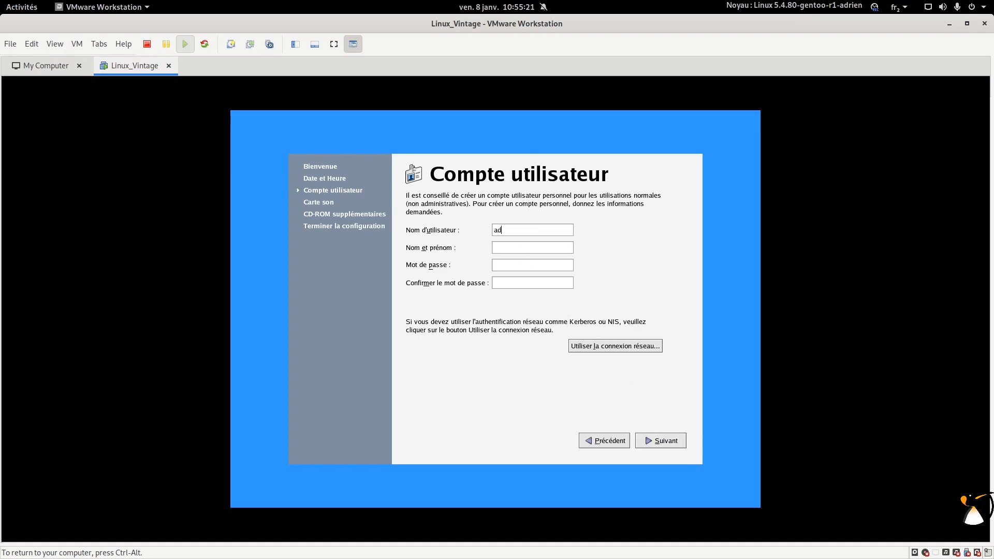
Step: Enter the user's full name and confirmed password, then continue to the sound card page
{"action": "key", "text": "Tab"}
{"action": "type", "text": "Adrien"}
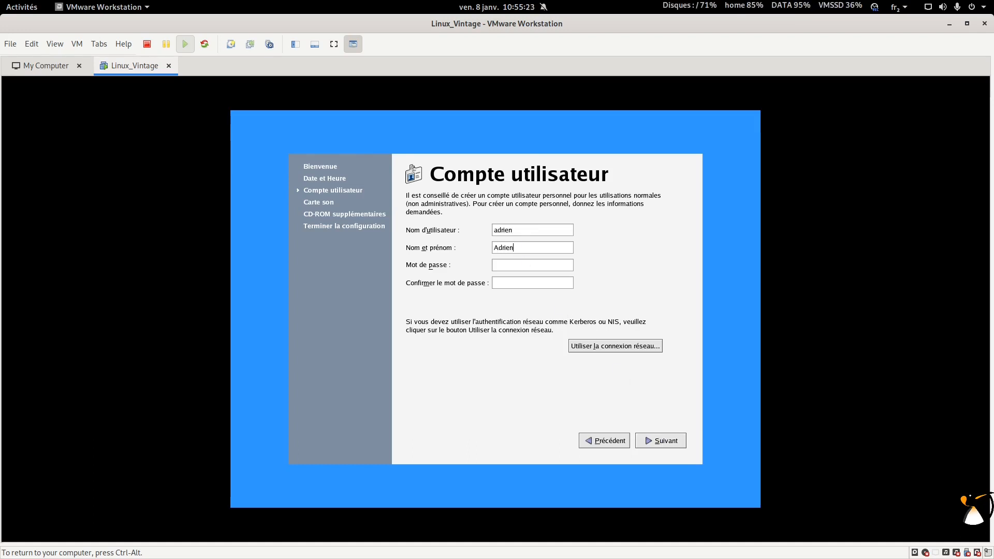
{"action": "type", "text": " Linuxtricks"}
{"action": "type", "text": "*****"}
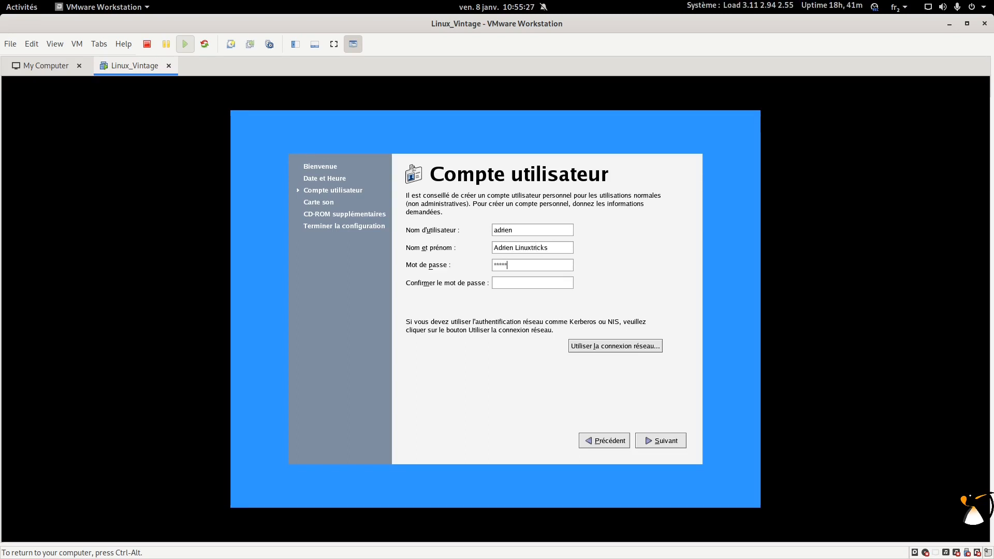
{"action": "key", "text": "BackSpace"}
{"action": "key", "text": "BackSpace"}
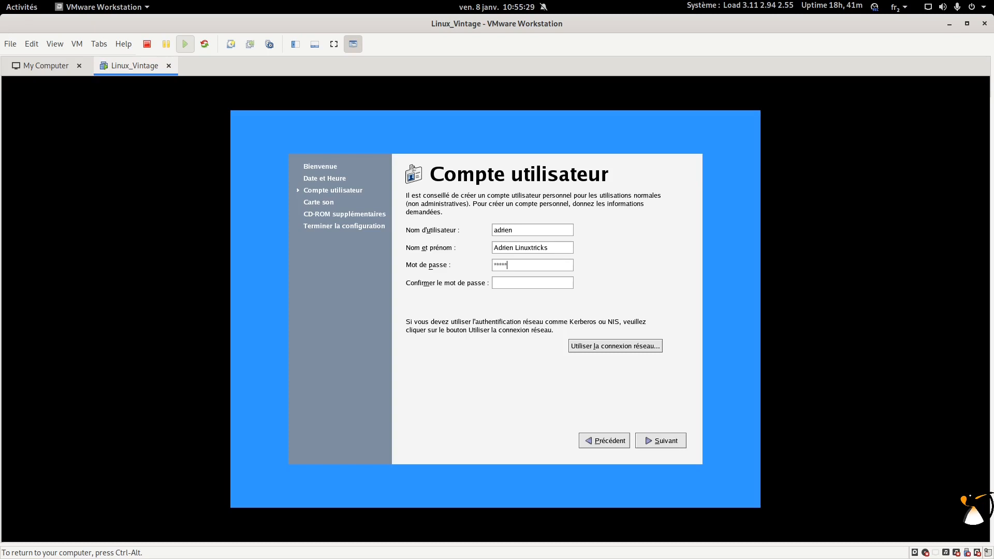
{"action": "type", "text": "*"}
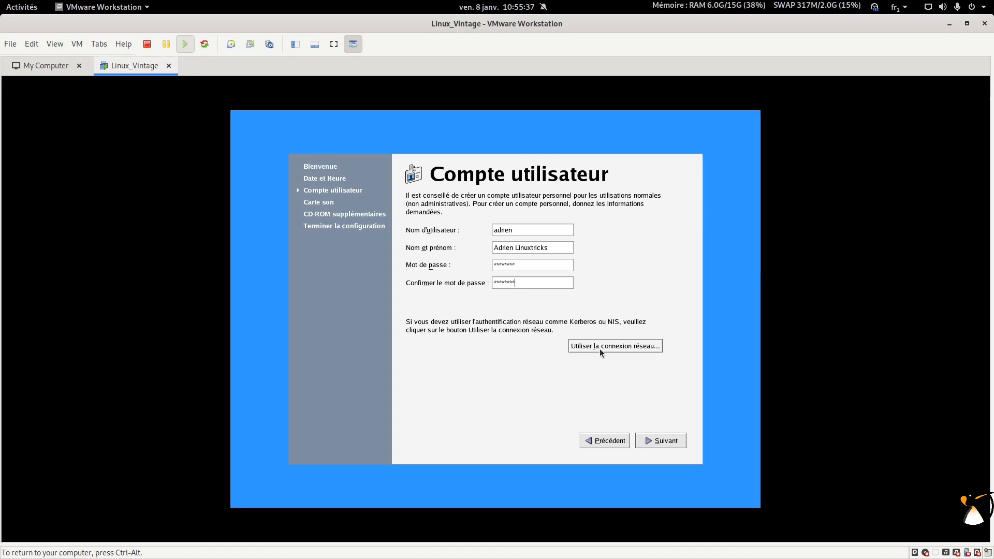
{"action": "left_click", "coordinate": [682, 441]}
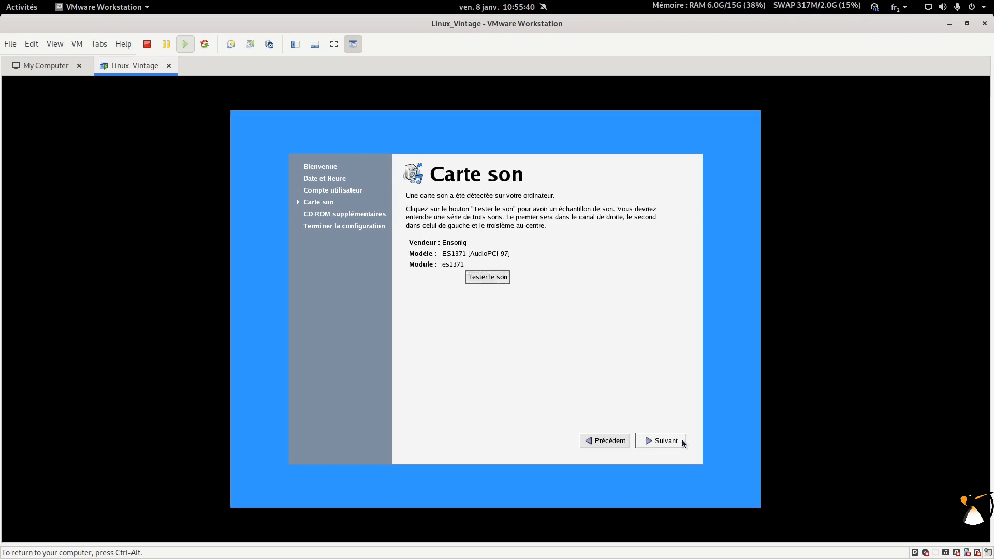
Step: Test the Ensoniq sound card, report the sample as unheard, and continue to the CD-ROM supplémentaires page
{"action": "left_click", "coordinate": [480, 278]}
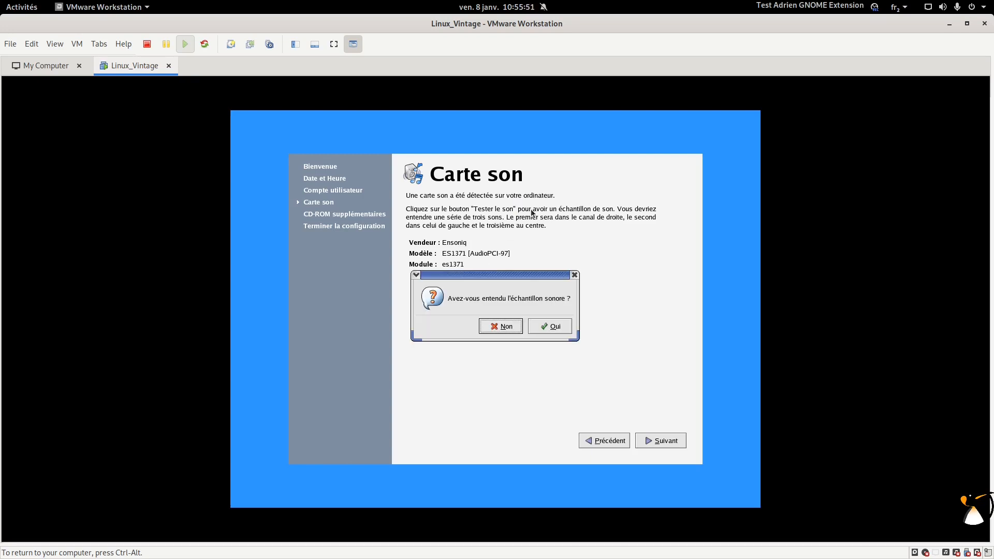
{"action": "left_click", "coordinate": [501, 326]}
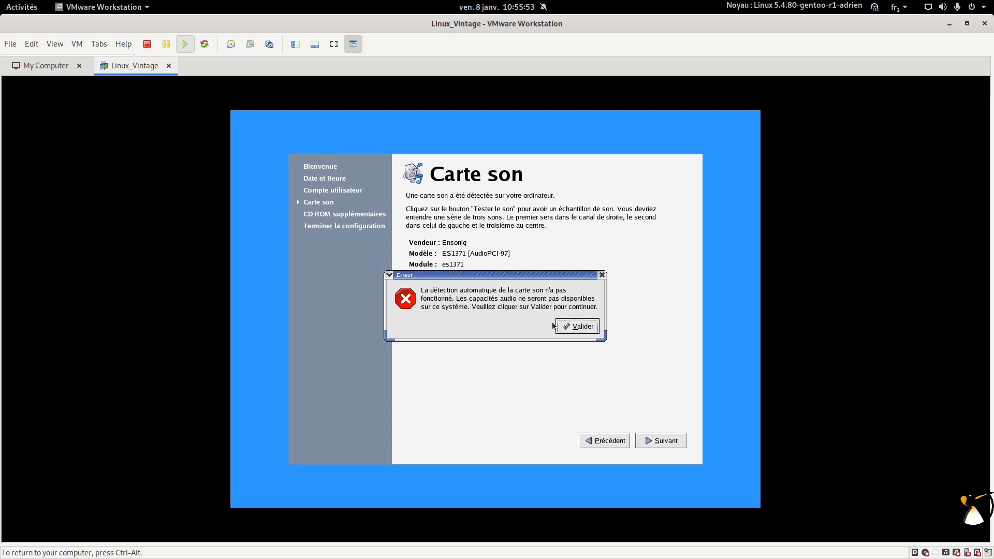
{"action": "left_click", "coordinate": [572, 327]}
{"action": "left_click", "coordinate": [664, 442]}
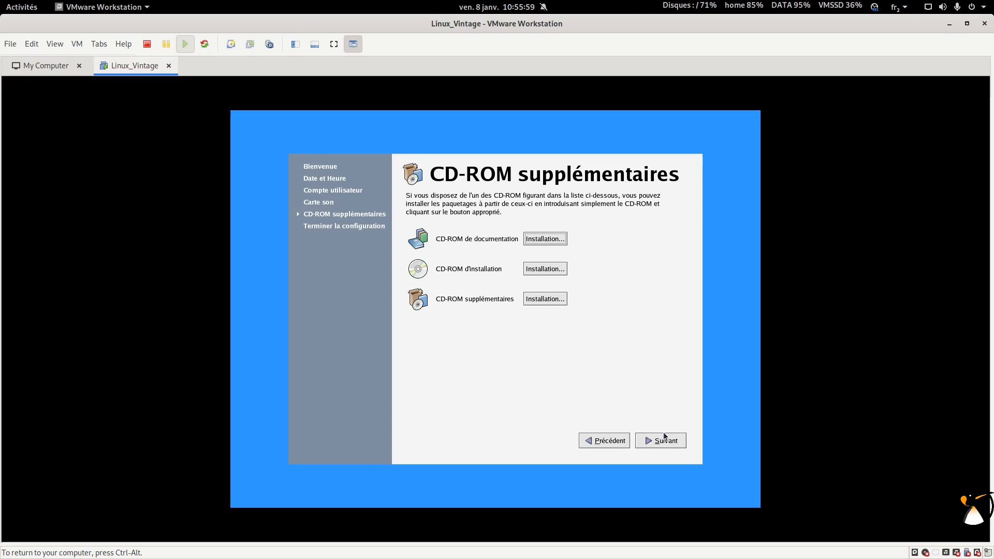
Step: Finish the setup agent and log in with the user's name and password, leaving Langue and Session unchanged
{"action": "left_click", "coordinate": [664, 441]}
{"action": "left_click", "coordinate": [666, 441]}
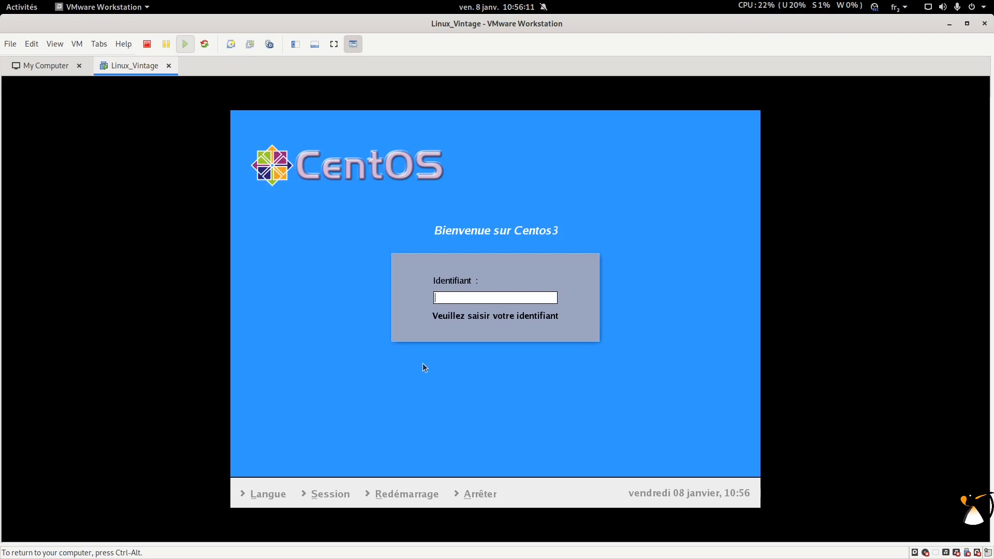
{"action": "type", "text": "adrien"}
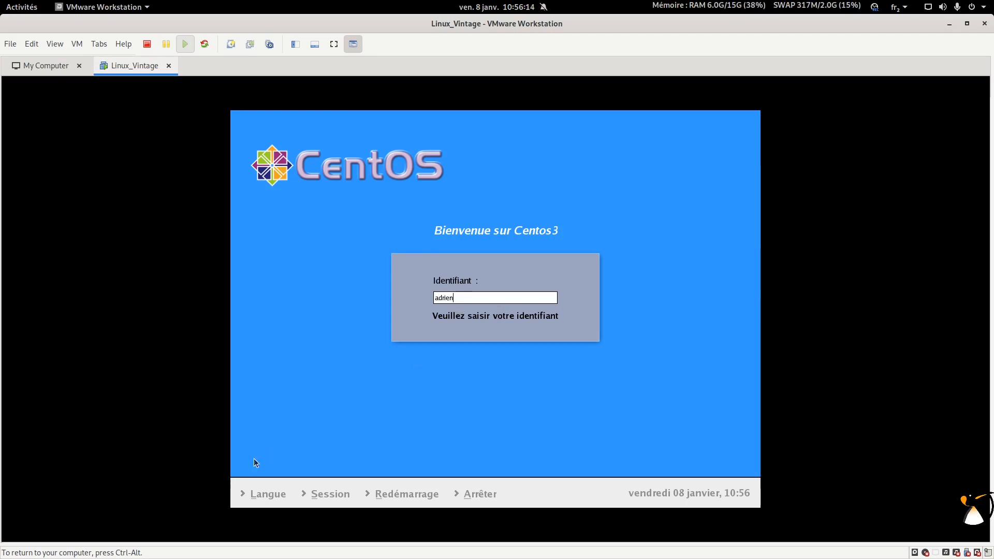
{"action": "left_click", "coordinate": [255, 494]}
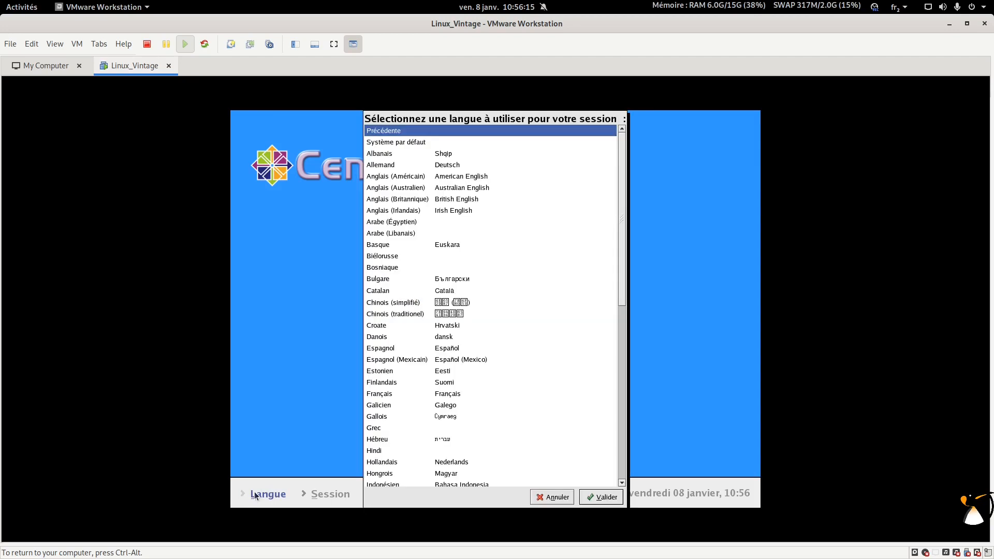
{"action": "left_click", "coordinate": [552, 497]}
{"action": "left_click", "coordinate": [331, 497]}
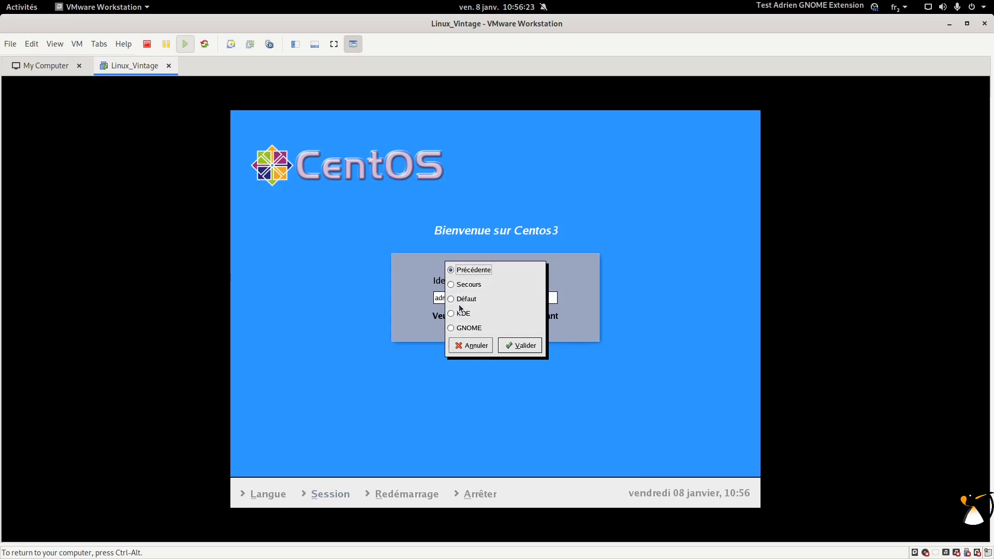
{"action": "left_click", "coordinate": [466, 345]}
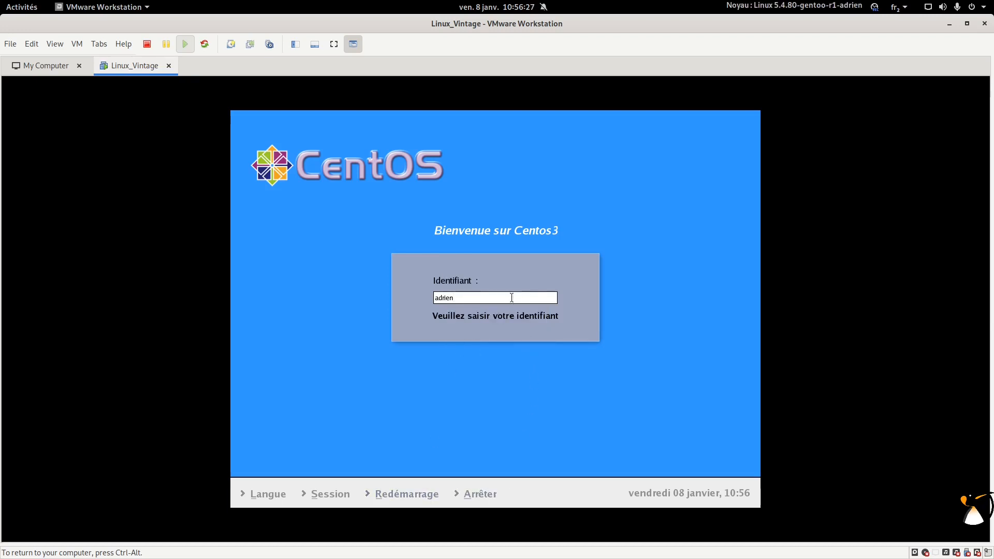
{"action": "key", "text": "Return"}
{"action": "type", "text": "******"}
{"action": "key", "text": "Return"}
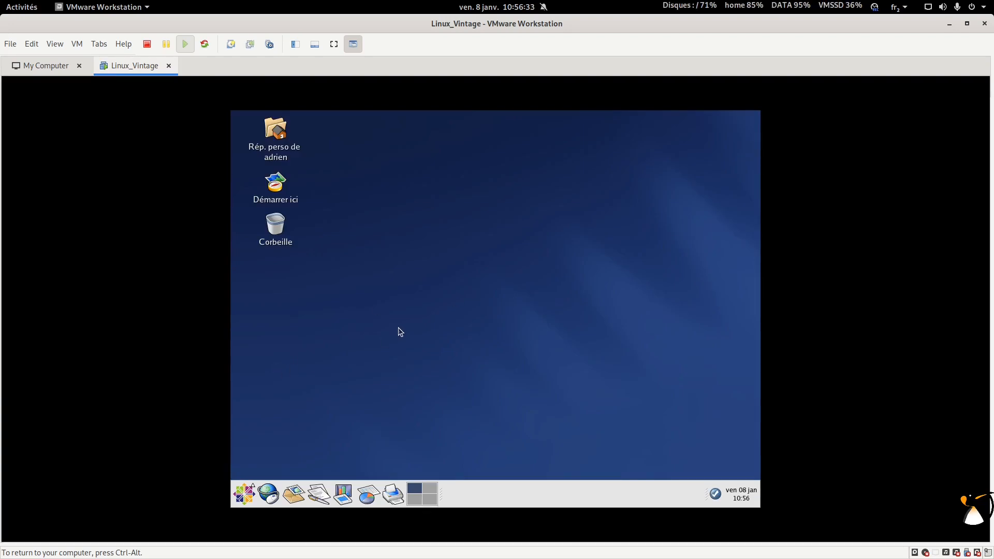
Step: Open and close the About GNOME information dialog
{"action": "right_click", "coordinate": [616, 498]}
{"action": "left_click", "coordinate": [635, 498]}
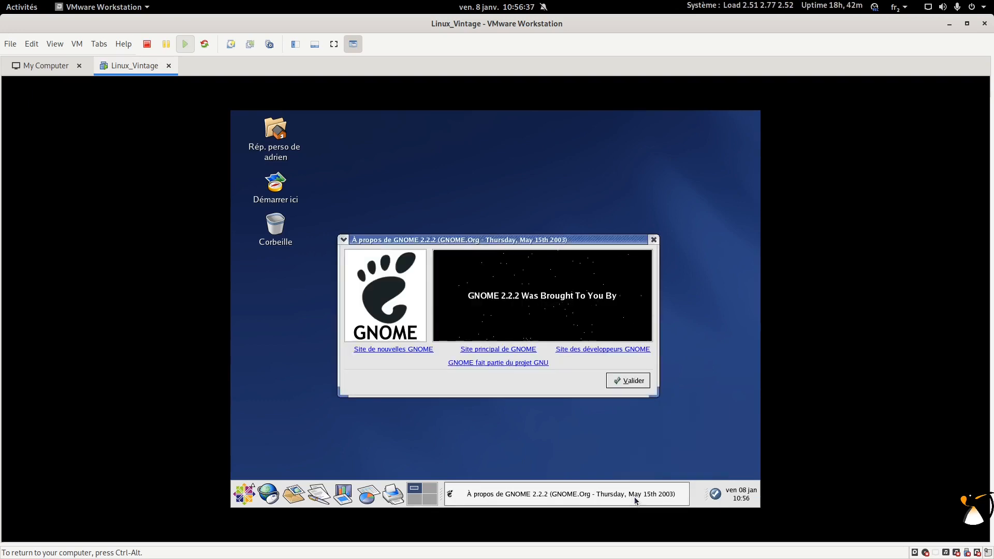
{"action": "left_click", "coordinate": [631, 386]}
Step: Open the home folder, go up to the root folder and view it as a detailed list
{"action": "double_click", "coordinate": [275, 128]}
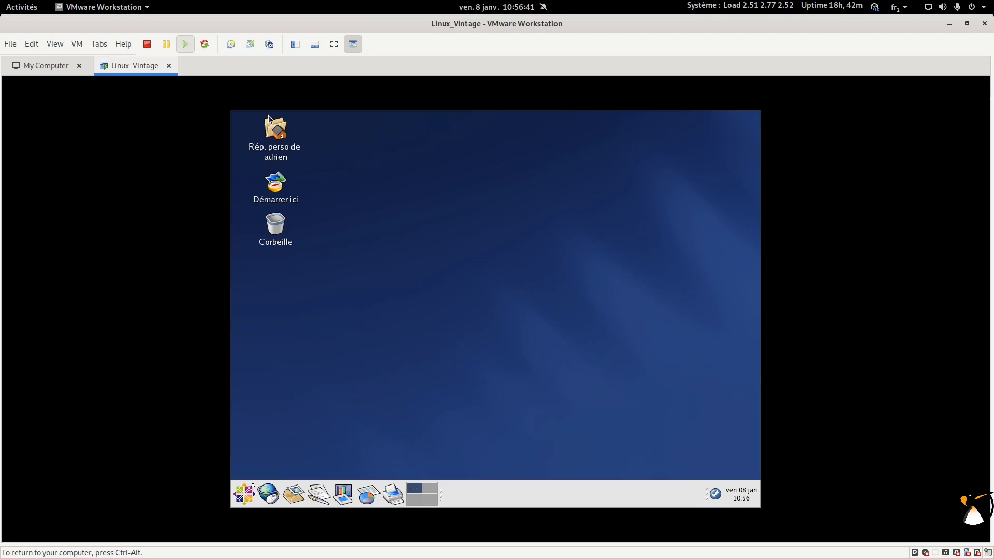
{"action": "left_click_drag", "start_coordinate": [367, 123], "coordinate": [461, 136]}
{"action": "left_click", "coordinate": [431, 164]}
{"action": "left_click", "coordinate": [431, 164]}
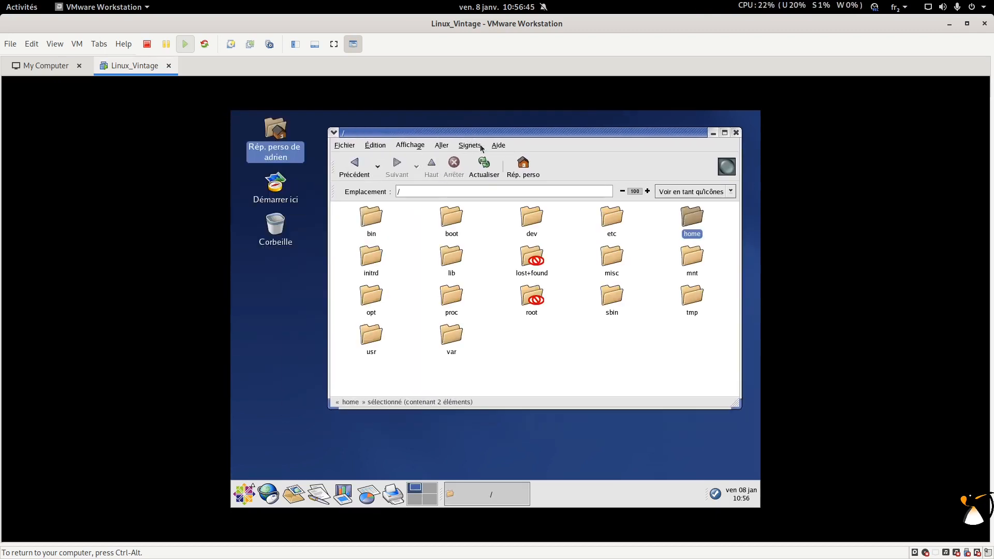
{"action": "left_click", "coordinate": [688, 191]}
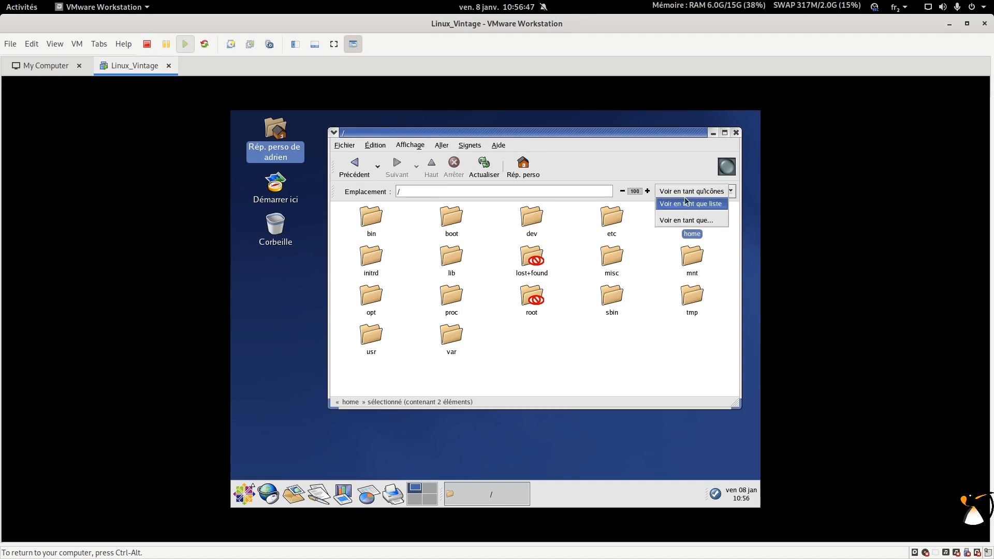
{"action": "left_click", "coordinate": [686, 205]}
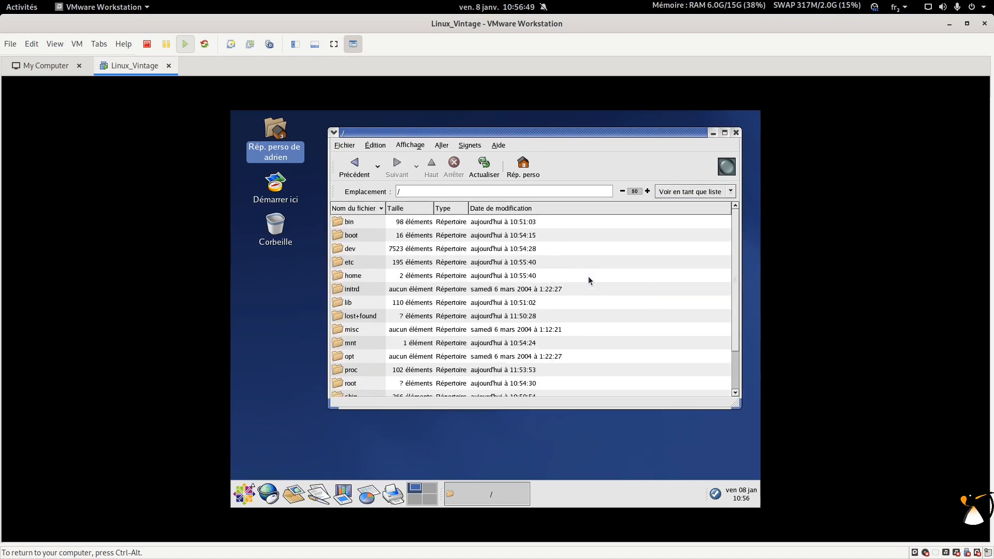
Step: View /boot as a detailed list, select the 2.4.21-9.0.1.EL kernel and initrd files, then close it
{"action": "double_click", "coordinate": [353, 235]}
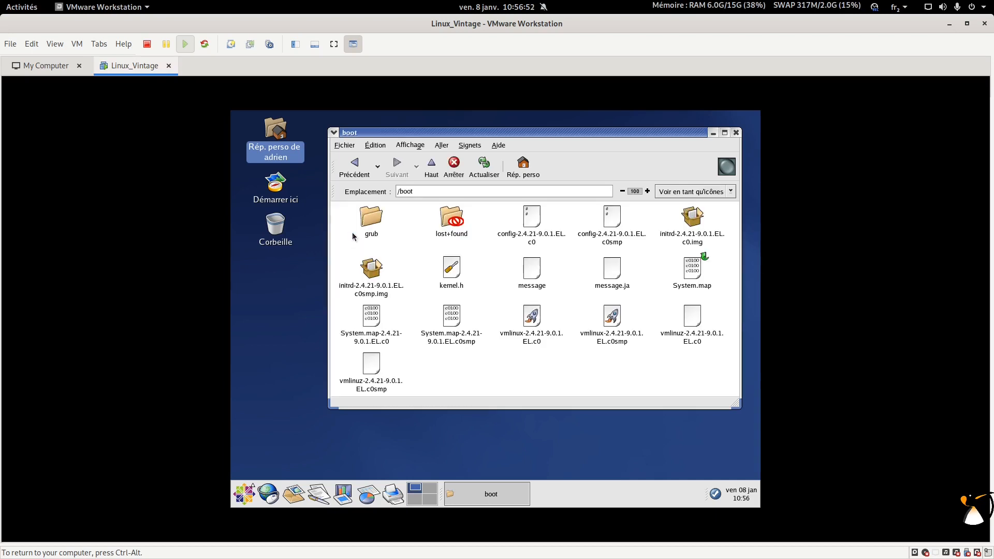
{"action": "left_click", "coordinate": [689, 191]}
{"action": "left_click", "coordinate": [689, 204]}
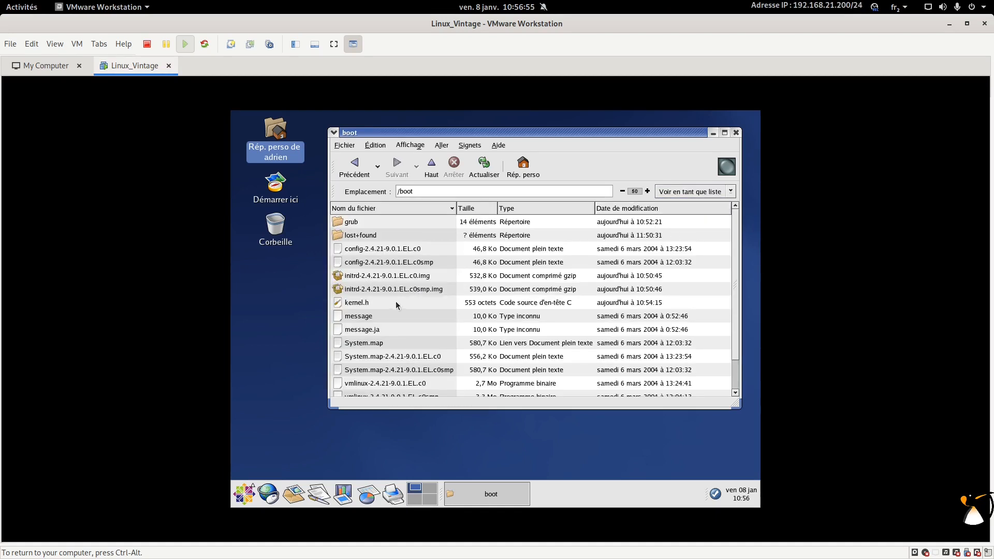
{"action": "scroll", "coordinate": [393, 302], "scroll_direction": "down", "scroll_amount": 1}
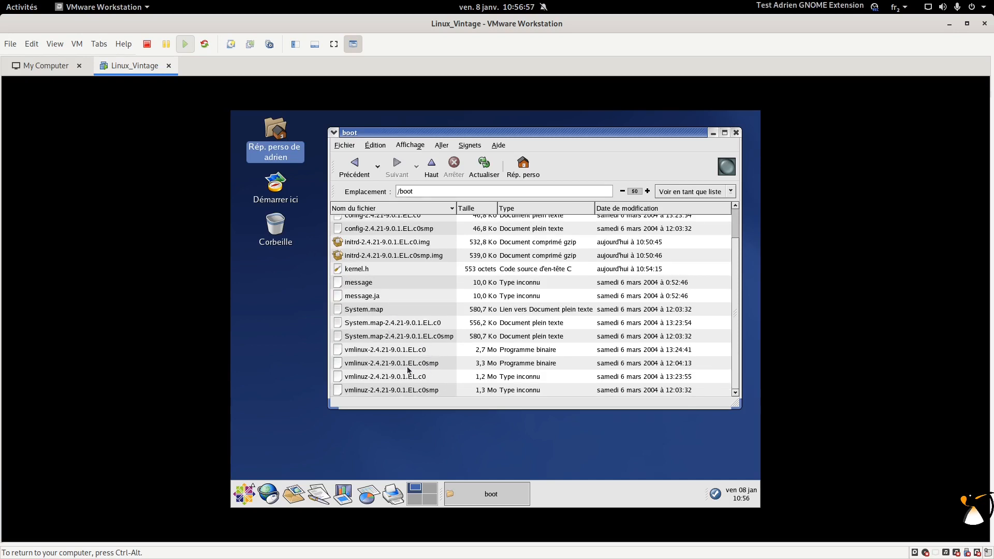
{"action": "left_click", "coordinate": [419, 351]}
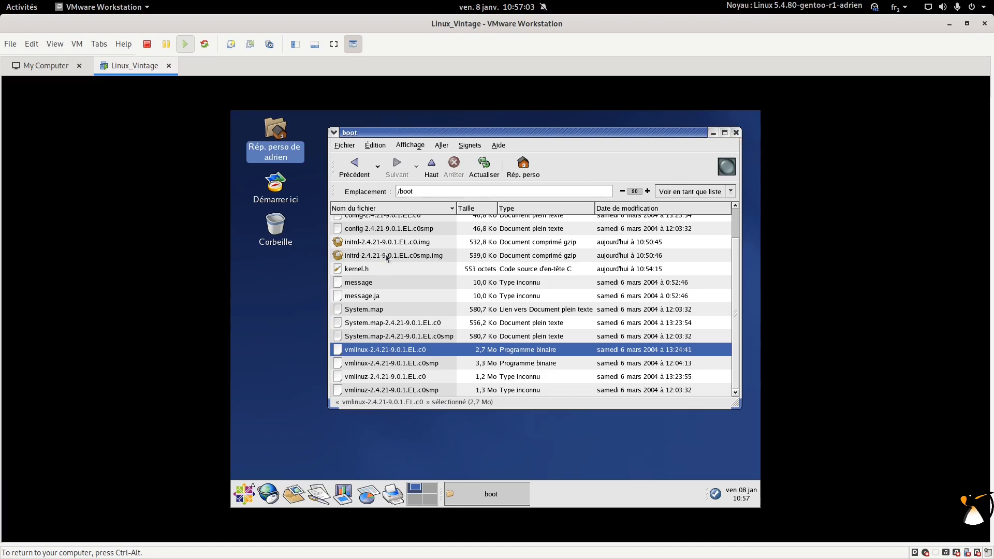
{"action": "left_click", "coordinate": [493, 244]}
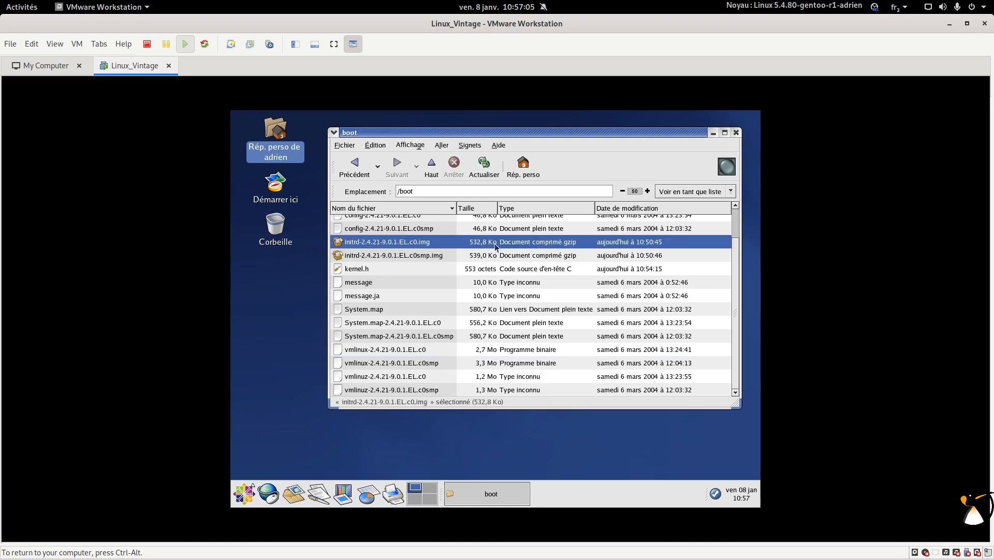
{"action": "left_click", "coordinate": [735, 133]}
{"action": "left_click", "coordinate": [244, 494]}
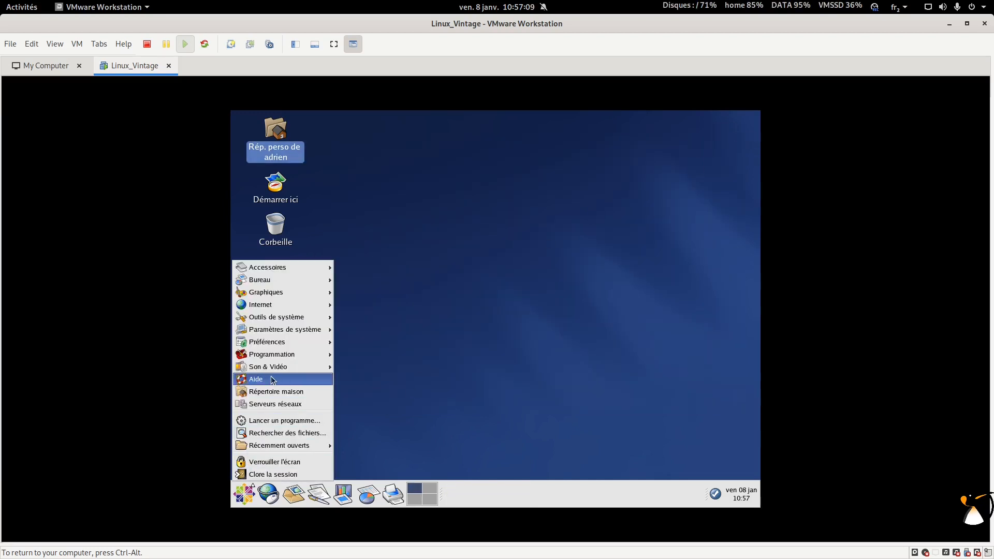
Step: Launch gnome-terminal from the run program dialog and maximize it
{"action": "left_click", "coordinate": [270, 421]}
{"action": "type", "text": "gnome"}
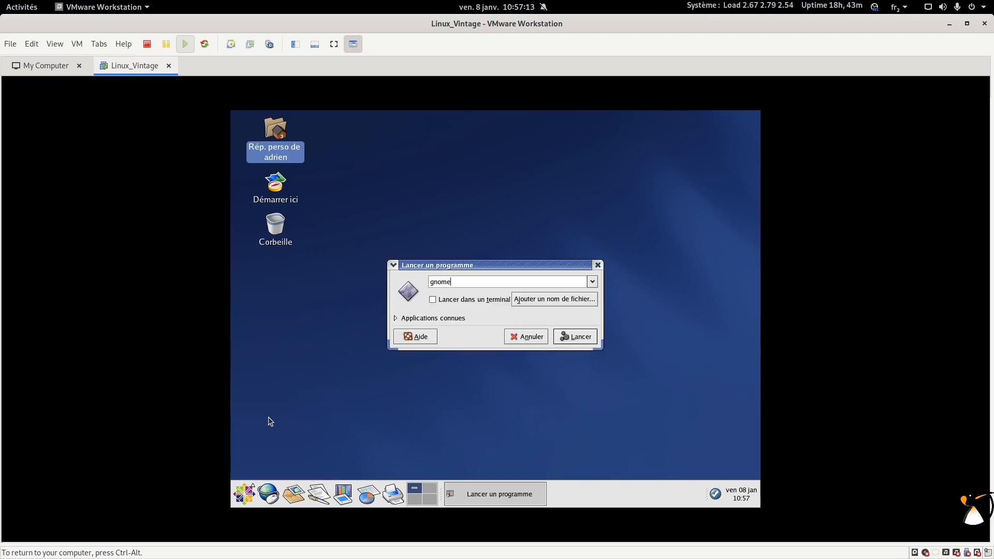
{"action": "type", "text": "-terminal"}
{"action": "key", "text": "Return"}
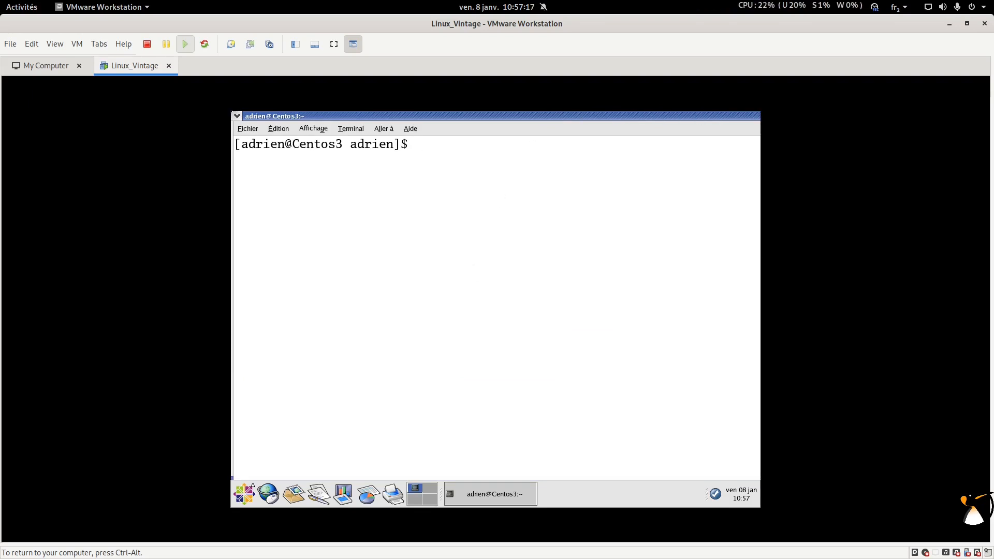
{"action": "left_click_drag", "start_coordinate": [654, 117], "coordinate": [536, 123]}
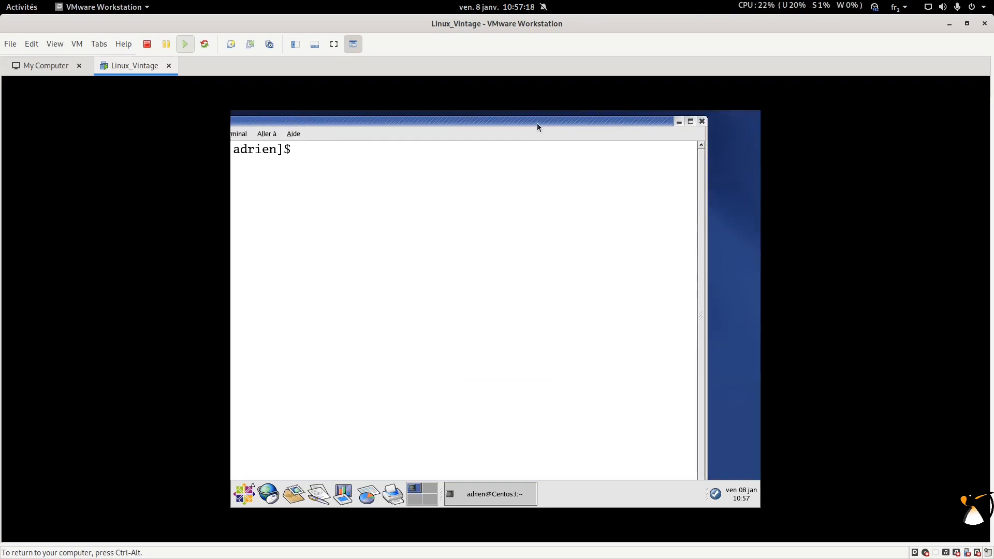
{"action": "left_click", "coordinate": [690, 121]}
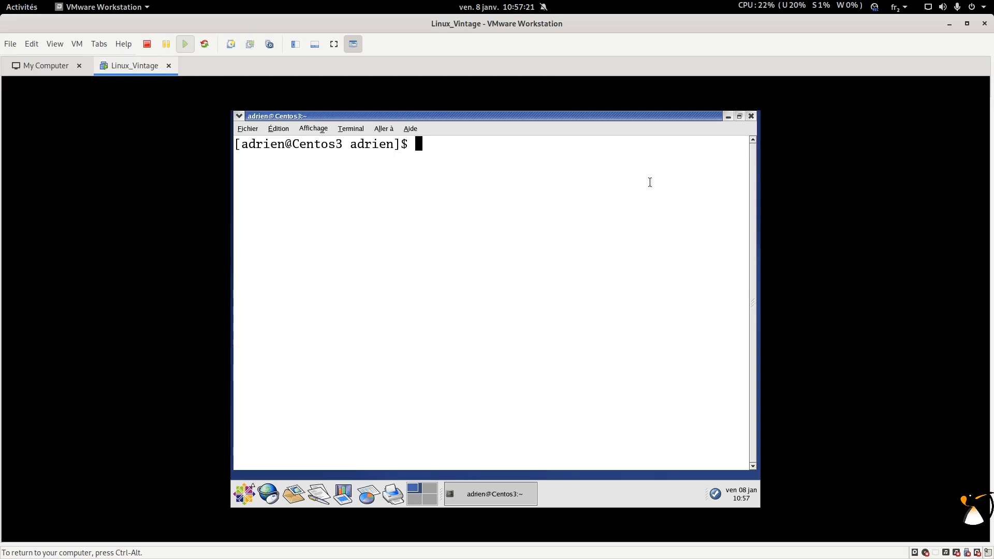
Step: Switch to root with su - after trying sudo -i, then clear the screen
{"action": "type", "text": "sudo -"}
{"action": "type", "text": "i"}
{"action": "key", "text": "Return"}
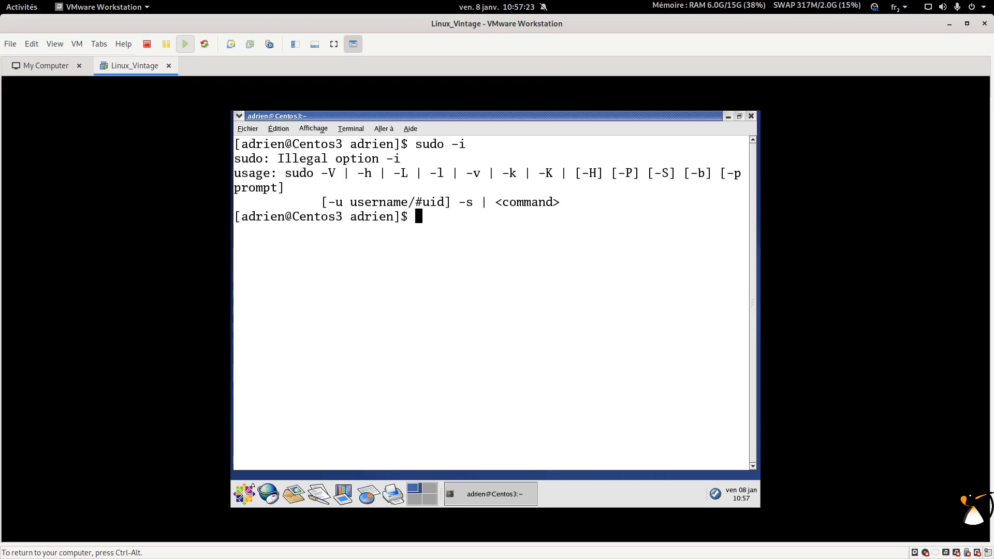
{"action": "key", "text": "Up"}
{"action": "key", "text": "BackSpace"}
{"action": "key", "text": "BackSpace"}
{"action": "key", "text": "BackSpace"}
{"action": "key", "text": "BackSpace"}
{"action": "key", "text": "BackSpace"}
{"action": "type", "text": "-"}
{"action": "key", "text": "Return"}
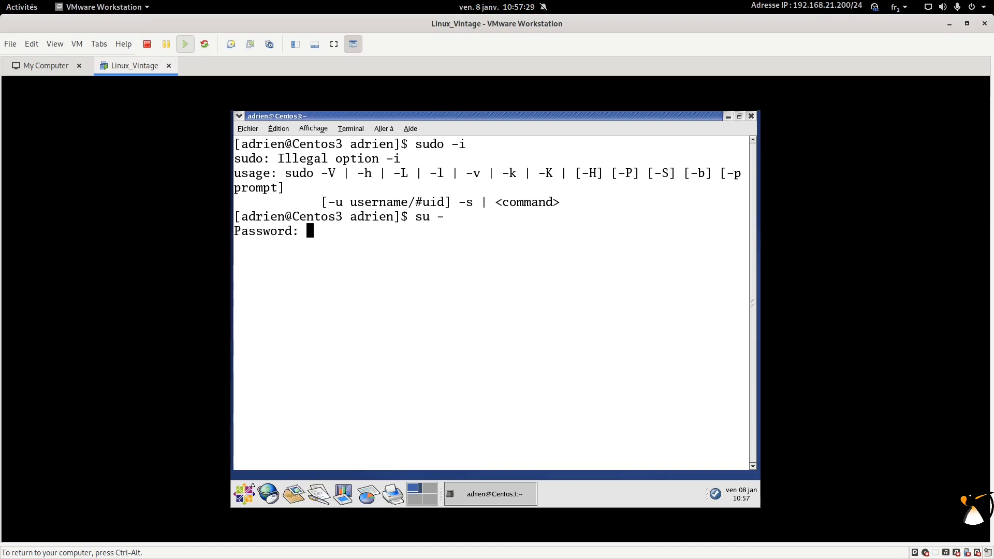
{"action": "key", "text": "Return"}
{"action": "type", "text": "clear"}
{"action": "key", "text": "Return"}
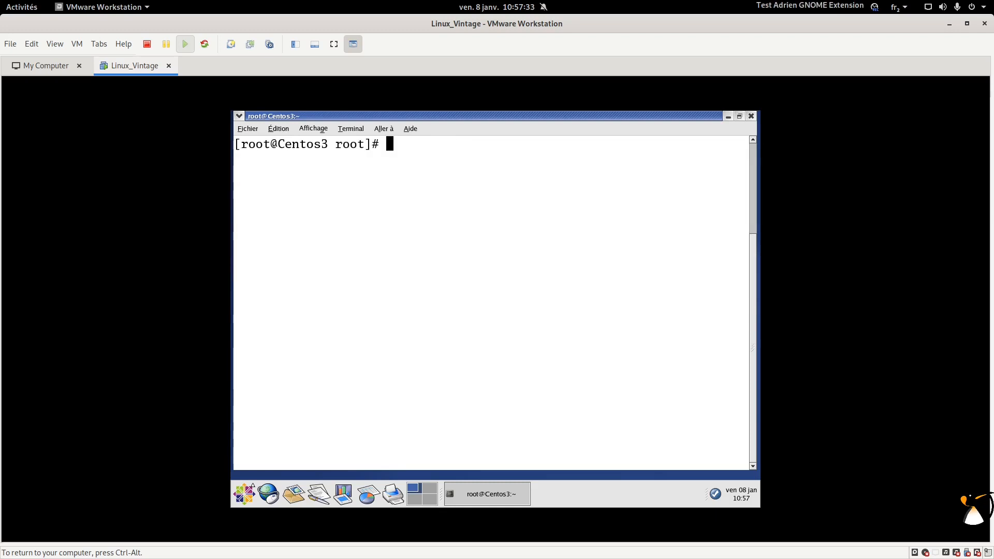
Step: Show release 3.1 with cat /etc/redhat-release and memory with free -m, then shrink the text
{"action": "type", "text": "cat /etc/redhat-re"}
{"action": "key", "text": "Tab"}
{"action": "key", "text": "Return"}
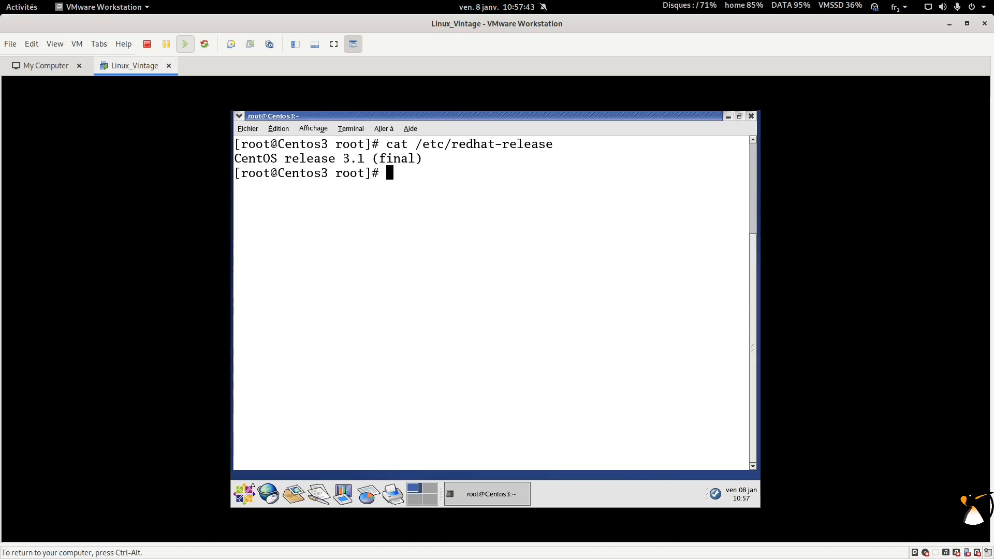
{"action": "type", "text": "free -m"}
{"action": "key", "text": "Return"}
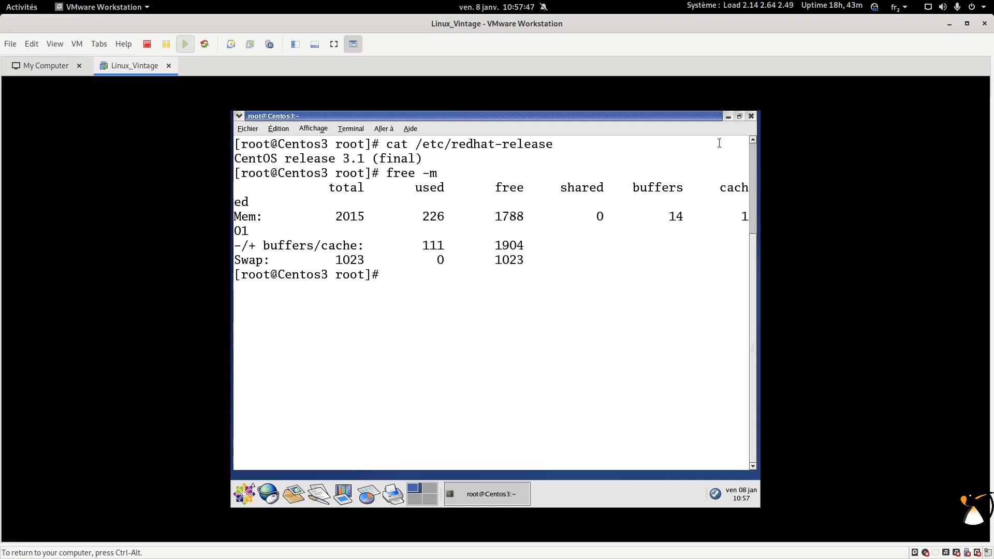
{"action": "left_click_drag", "start_coordinate": [430, 213], "coordinate": [435, 210]}
{"action": "key", "text": "ctrl+minus"}
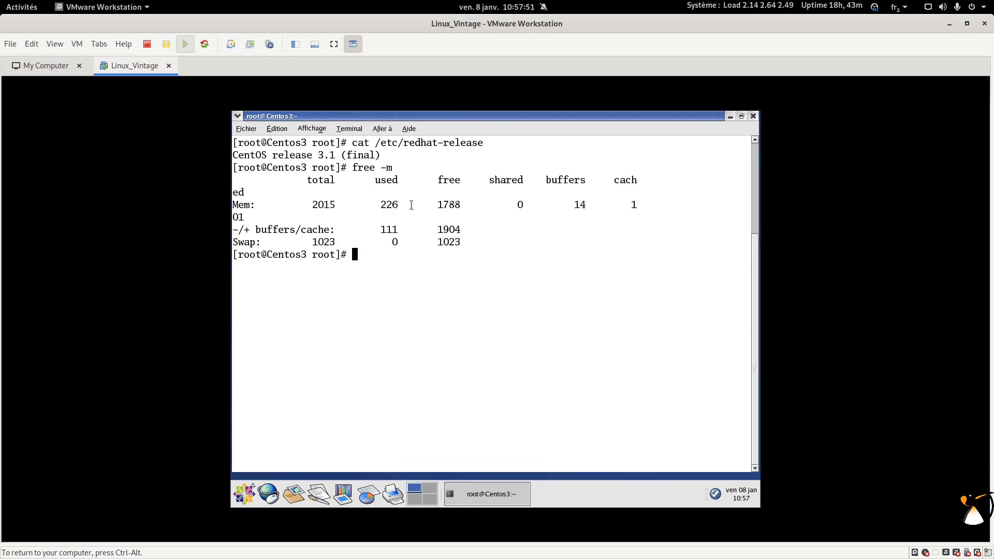
Step: Clear and rerun the release and memory commands, run df -h, then minimize the terminal
{"action": "type", "text": "clear"}
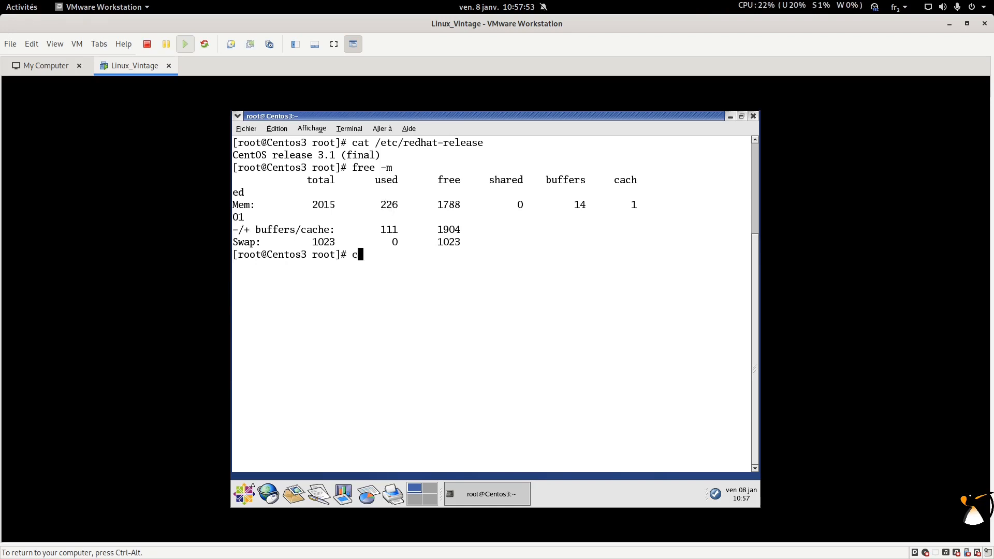
{"action": "key", "text": "Return"}
{"action": "key", "text": "Up"}
{"action": "key", "text": "Up"}
{"action": "key", "text": "Up"}
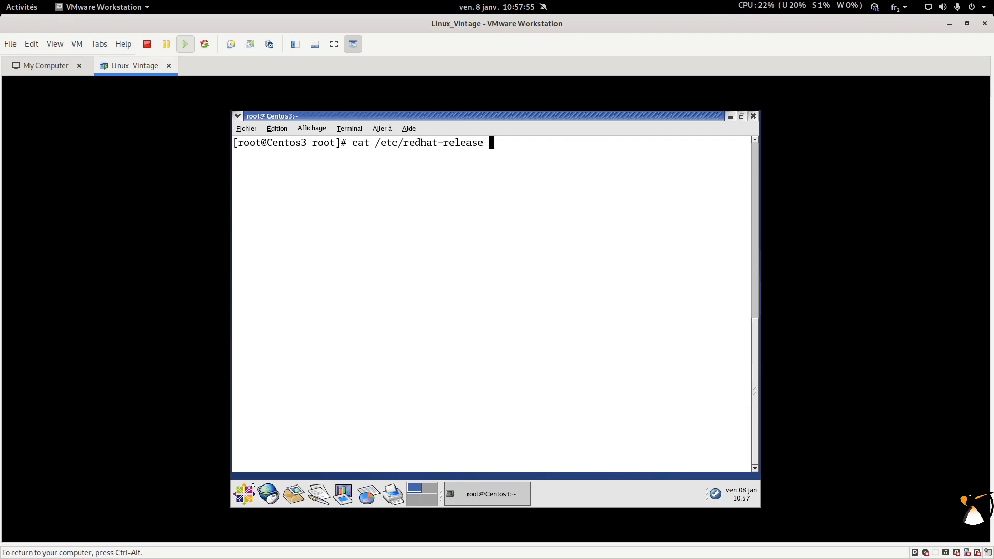
{"action": "key", "text": "Return"}
{"action": "key", "text": "Up"}
{"action": "key", "text": "Up"}
{"action": "key", "text": "Up"}
{"action": "key", "text": "Return"}
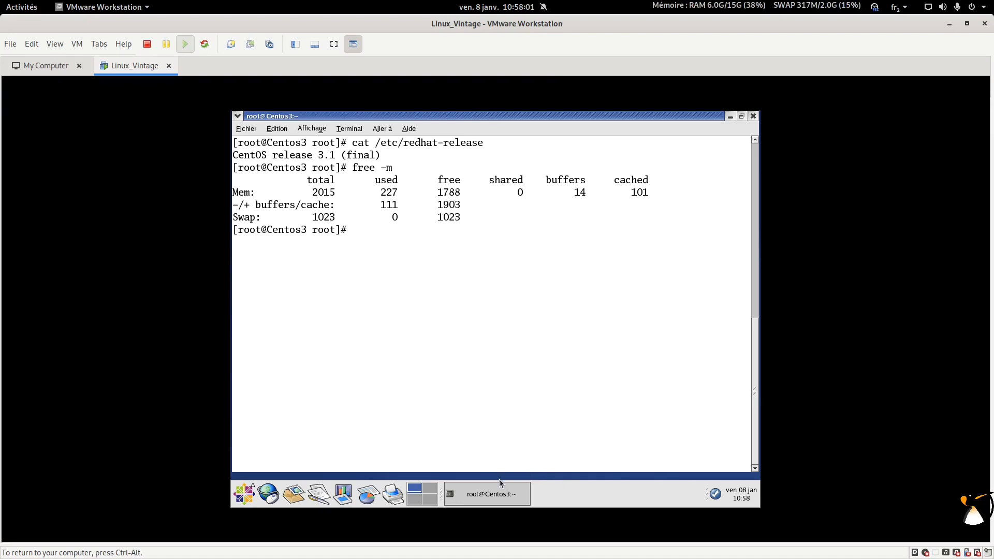
{"action": "type", "text": "df -h"}
{"action": "key", "text": "Return"}
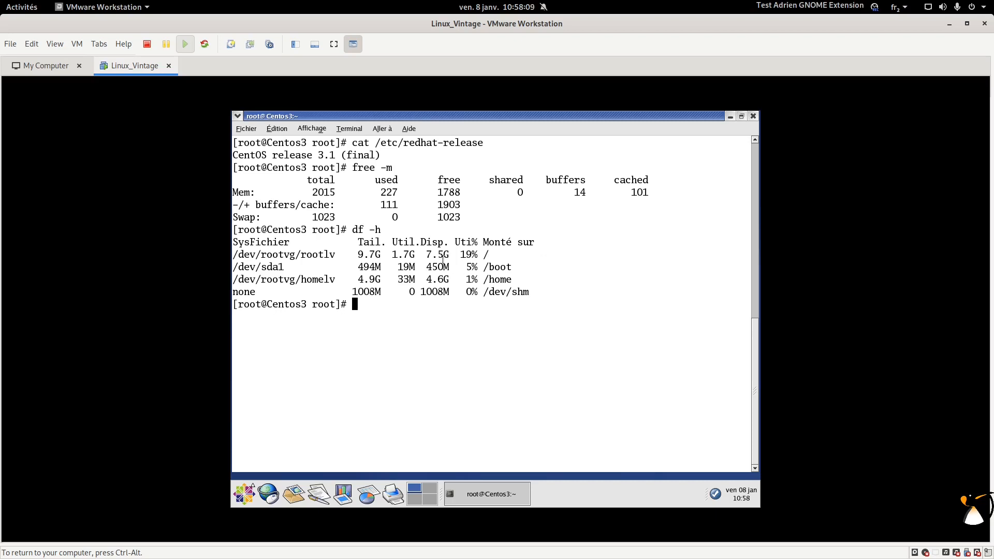
{"action": "left_click", "coordinate": [489, 494]}
{"action": "left_click", "coordinate": [244, 495]}
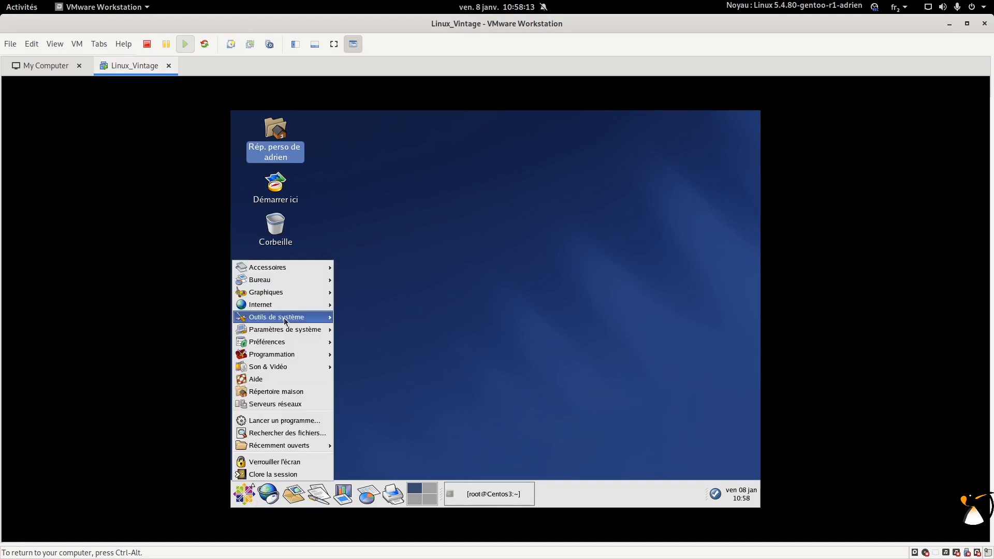
{"action": "mouse_move", "coordinate": [294, 267]}
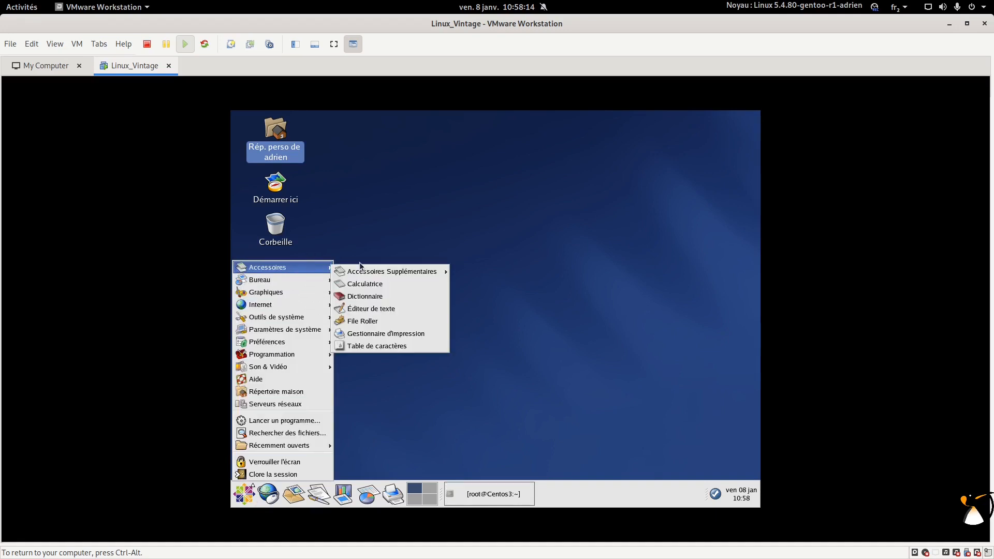
{"action": "left_click", "coordinate": [366, 310]}
{"action": "left_click_drag", "start_coordinate": [464, 118], "coordinate": [590, 154]}
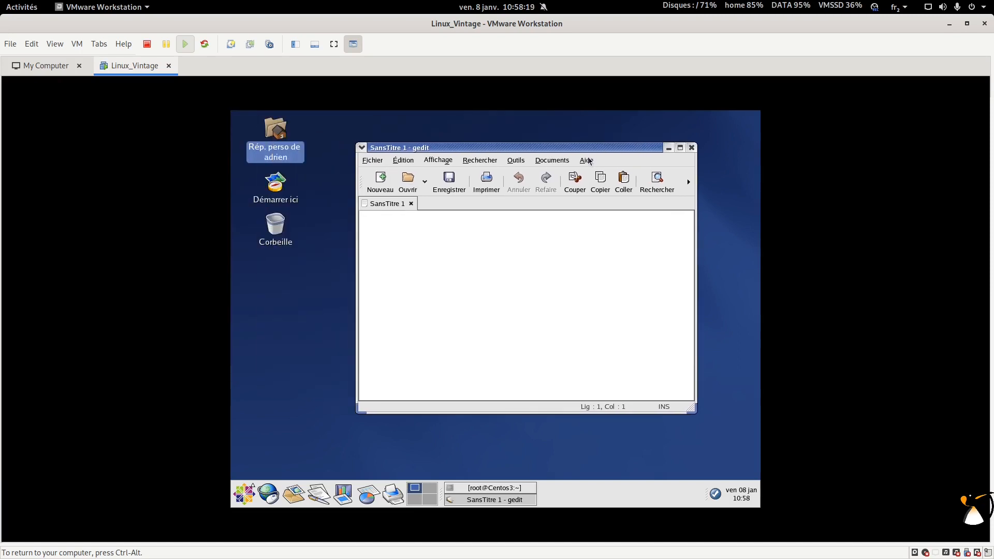
{"action": "left_click", "coordinate": [691, 149]}
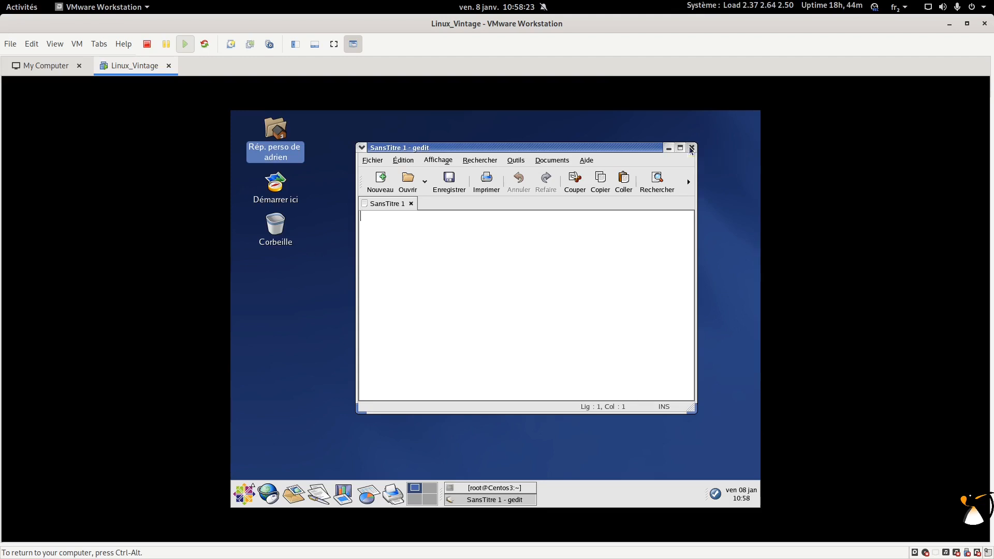
{"action": "left_click", "coordinate": [244, 494]}
{"action": "mouse_move", "coordinate": [319, 281]}
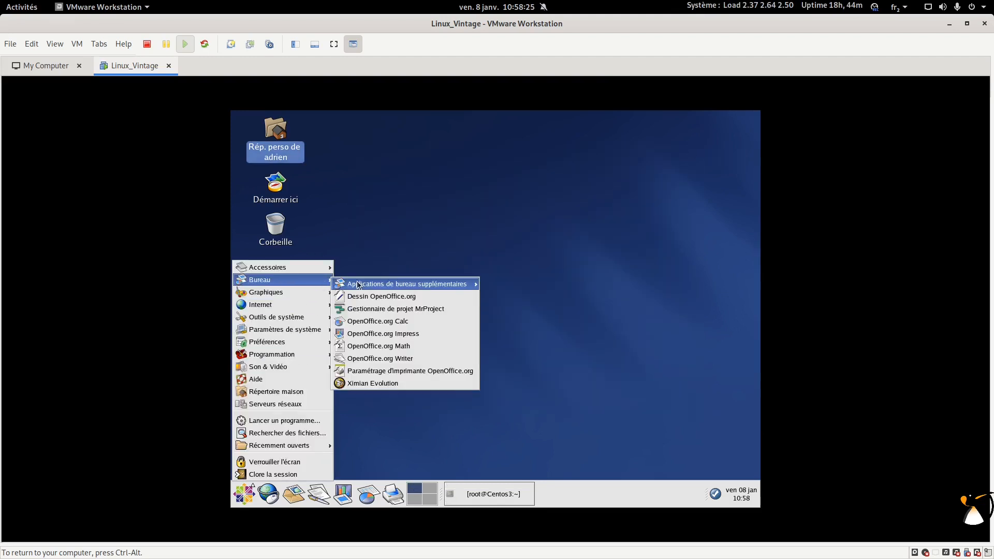
{"action": "left_click", "coordinate": [386, 358]}
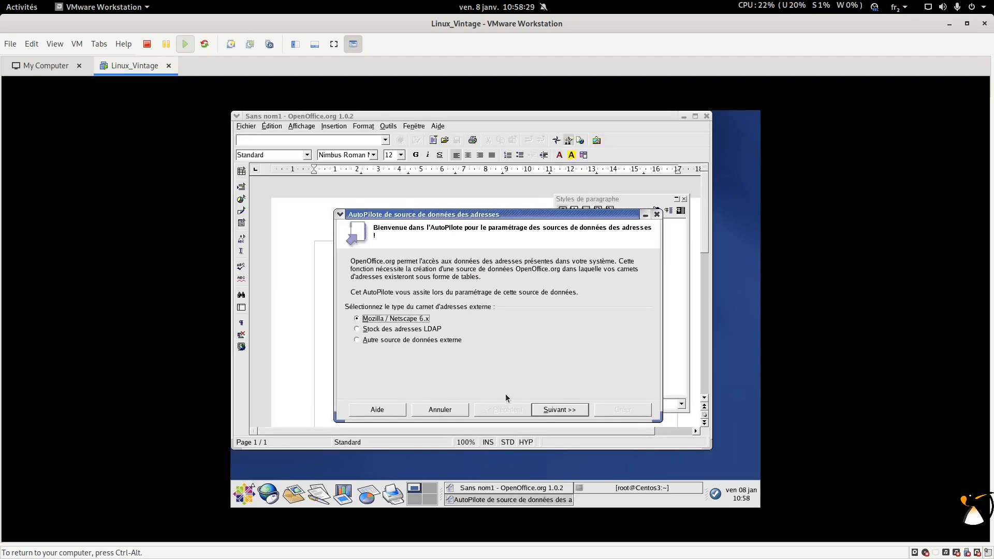
{"action": "left_click", "coordinate": [416, 410]}
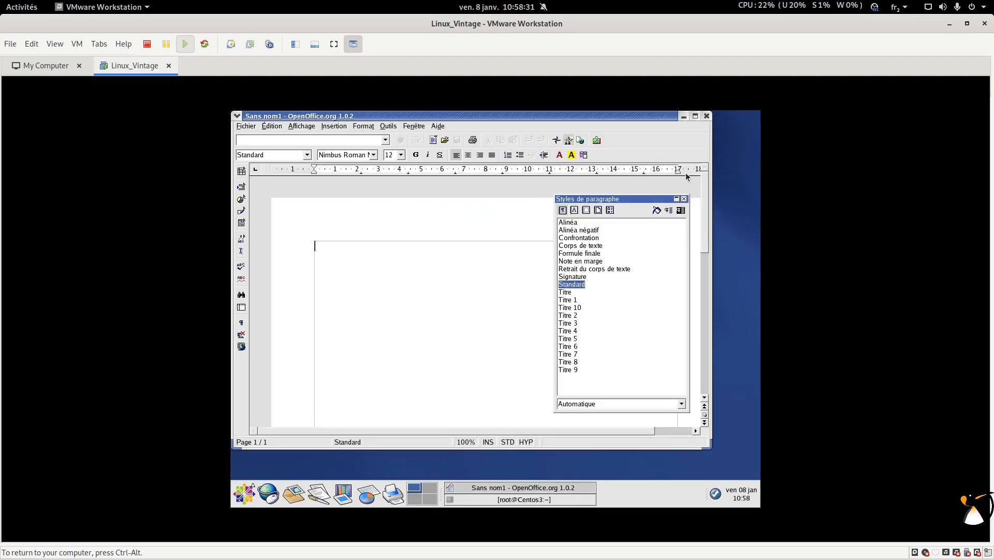
{"action": "left_click", "coordinate": [694, 116]}
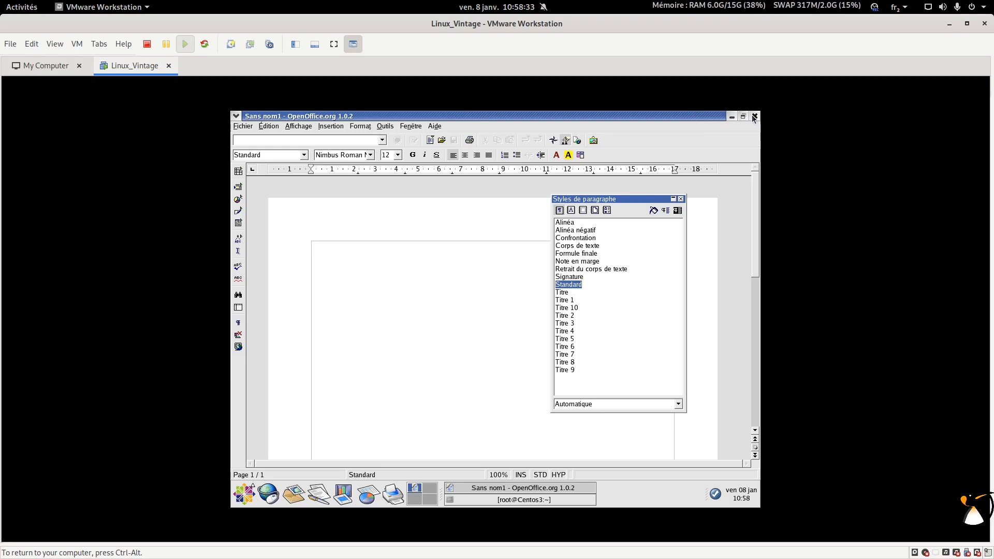
{"action": "left_click", "coordinate": [245, 493]}
{"action": "mouse_move", "coordinate": [282, 305]}
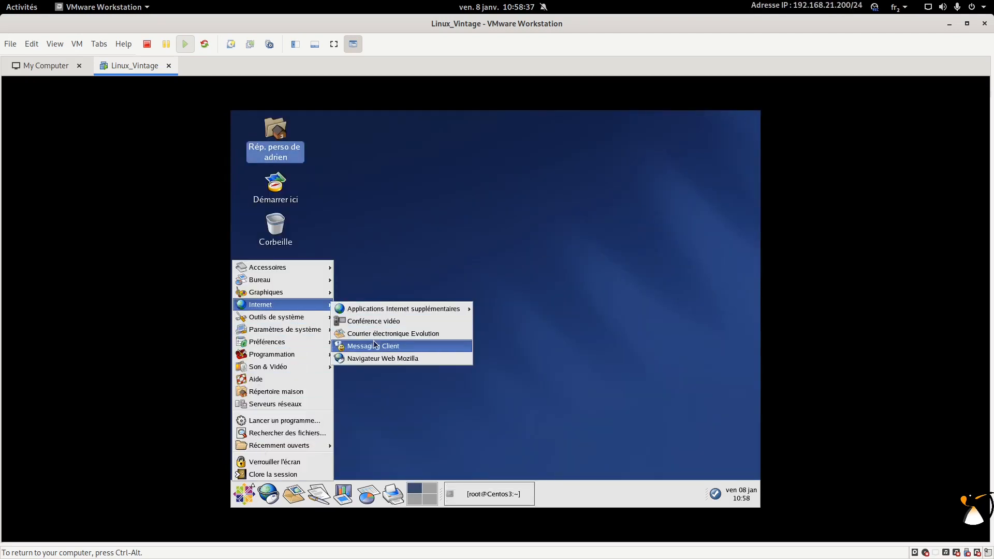
{"action": "left_click", "coordinate": [371, 359]}
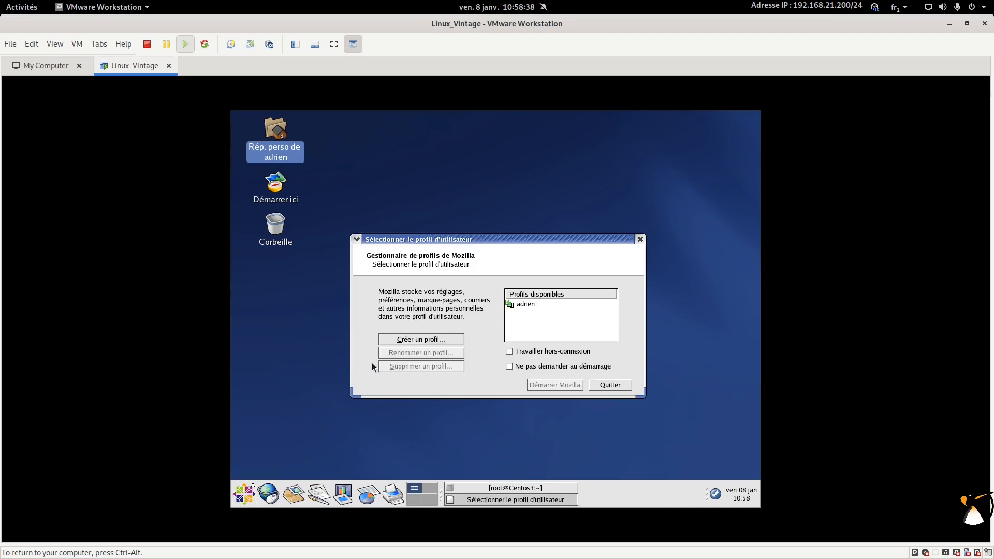
{"action": "left_click", "coordinate": [543, 365]}
{"action": "left_click", "coordinate": [523, 304]}
{"action": "left_click", "coordinate": [559, 384]}
{"action": "left_click", "coordinate": [477, 357]}
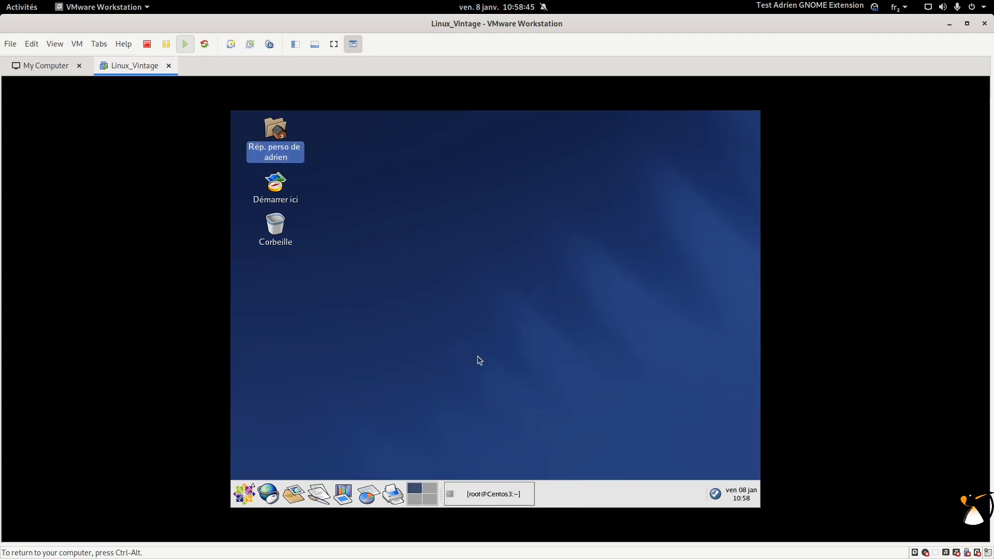
{"action": "left_click", "coordinate": [404, 254]}
{"action": "left_click", "coordinate": [535, 116]}
{"action": "left_click", "coordinate": [475, 128]}
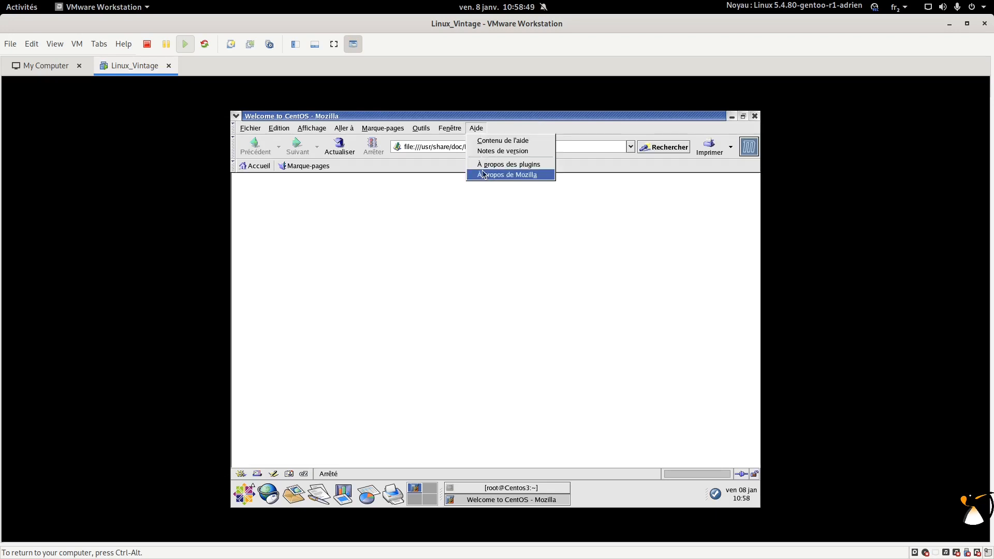
{"action": "left_click", "coordinate": [483, 175]}
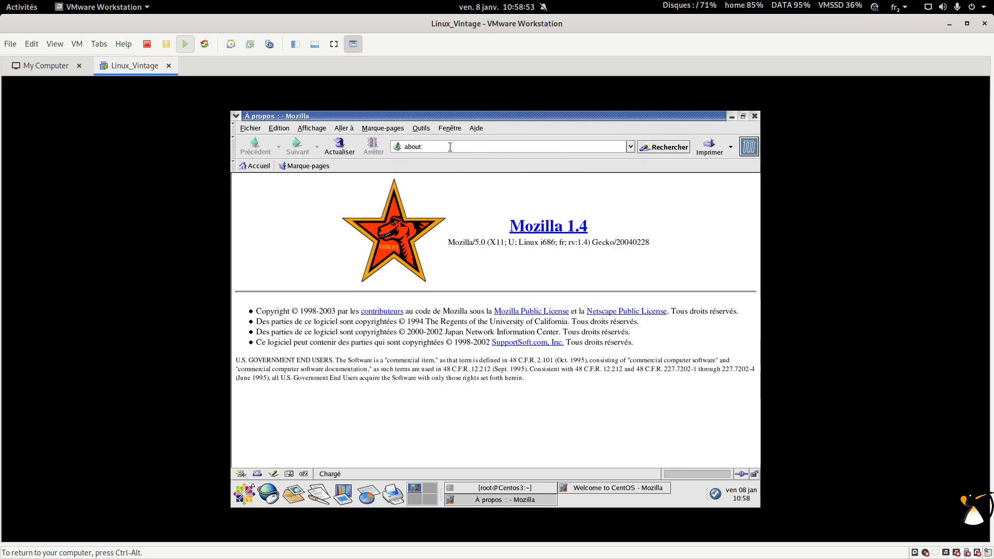
{"action": "left_click", "coordinate": [754, 116]}
{"action": "left_click_drag", "start_coordinate": [520, 147], "coordinate": [357, 147]}
{"action": "type", "text": "linuxtricks.fr"}
{"action": "key", "text": "Return"}
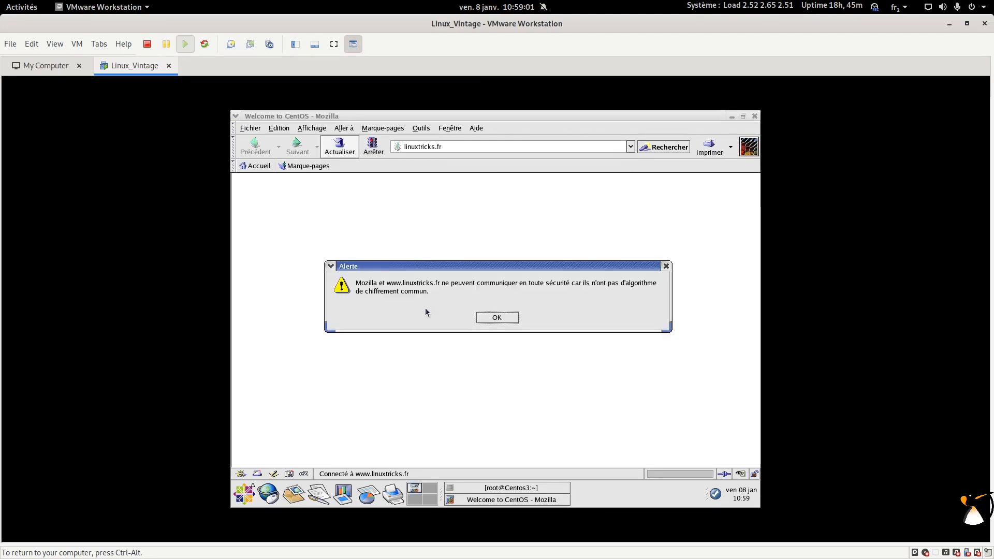
{"action": "left_click", "coordinate": [498, 319]}
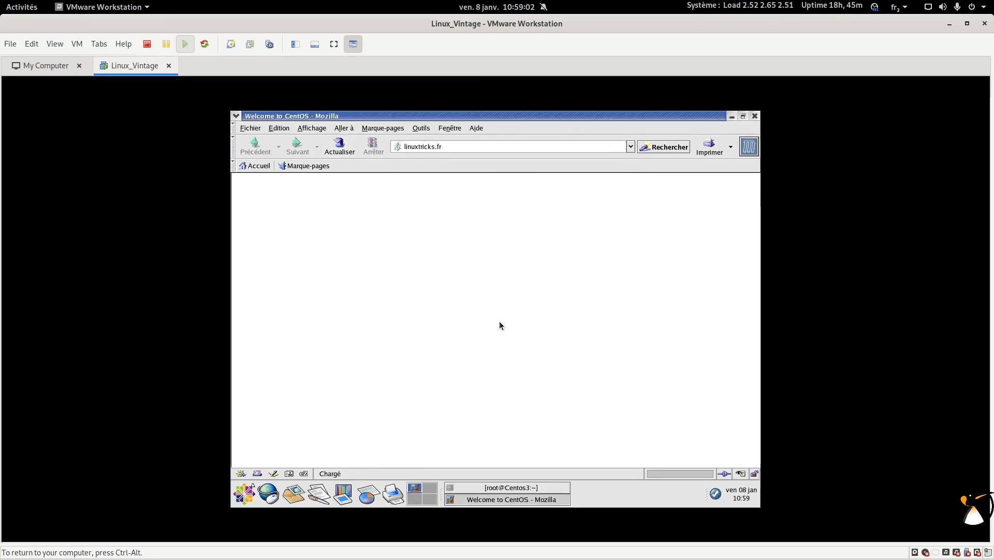
{"action": "left_click", "coordinate": [753, 116]}
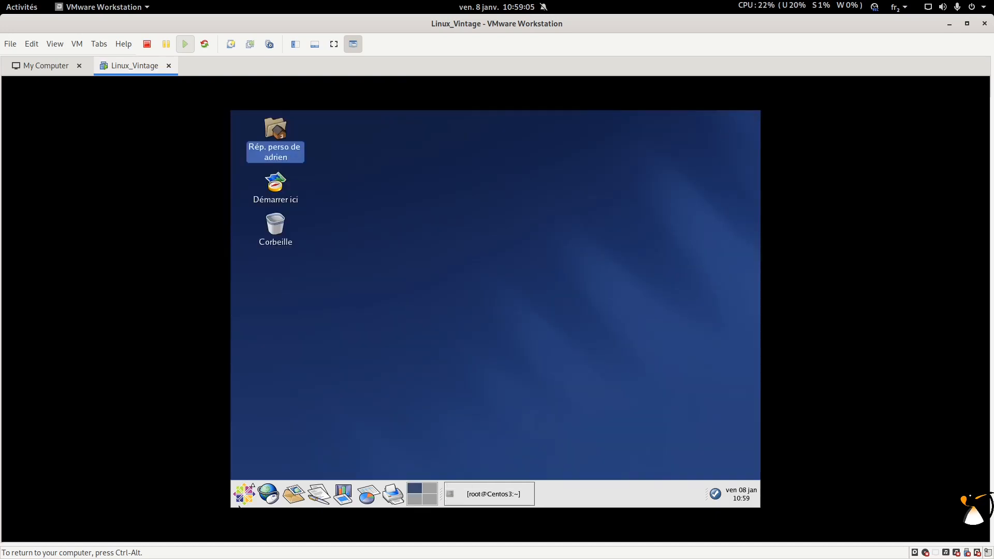
Step: Launch Mozilla Mail from Internet > Applications Internet supplémentaires
{"action": "left_click", "coordinate": [239, 505]}
{"action": "mouse_move", "coordinate": [305, 306]}
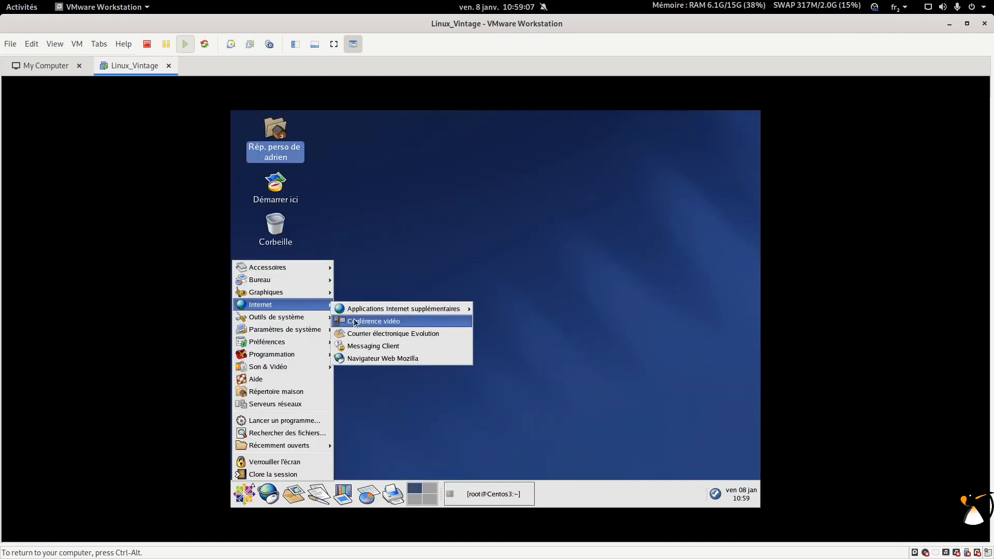
{"action": "mouse_move", "coordinate": [362, 314]}
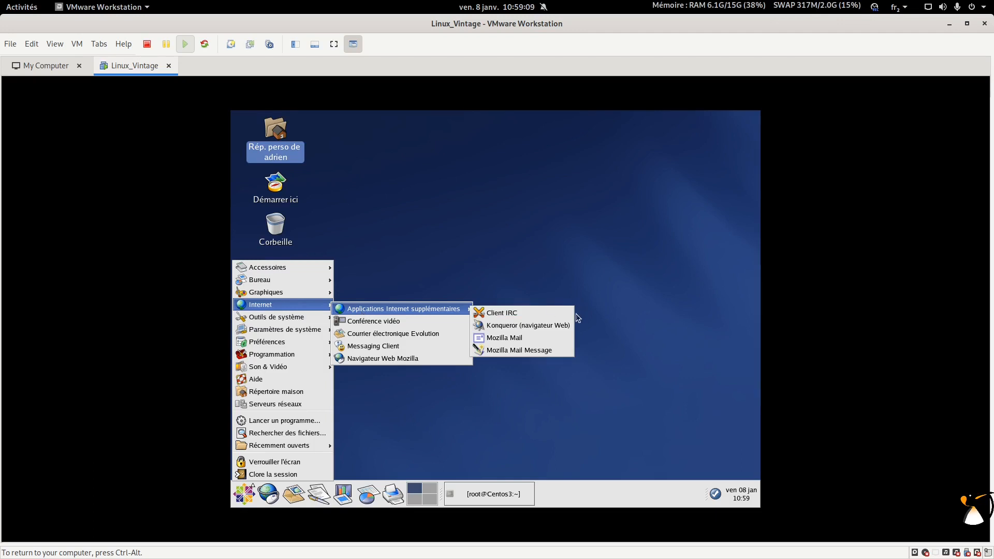
{"action": "left_click", "coordinate": [532, 337]}
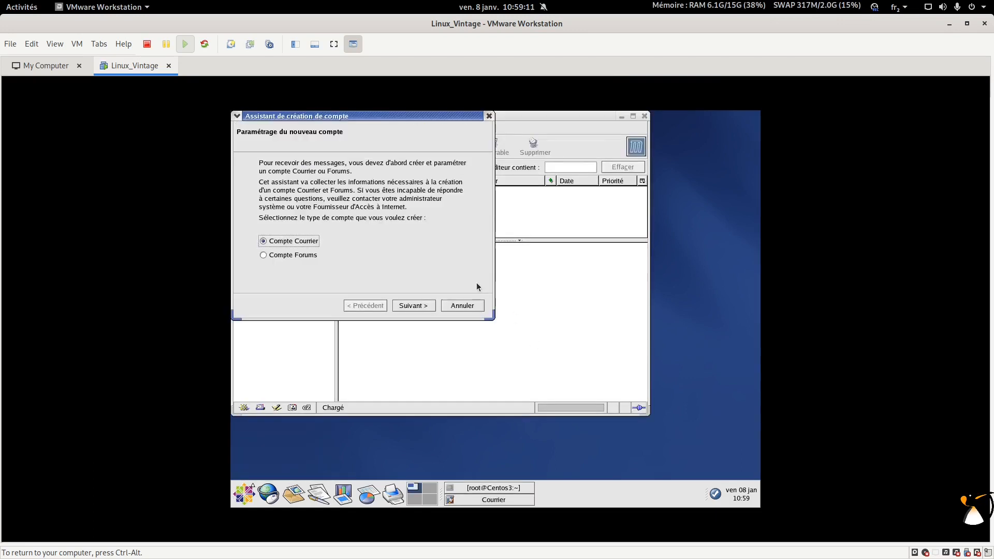
Step: Step through the account wizard until the invalid host name alert, then cancel the wizard
{"action": "left_click", "coordinate": [461, 298]}
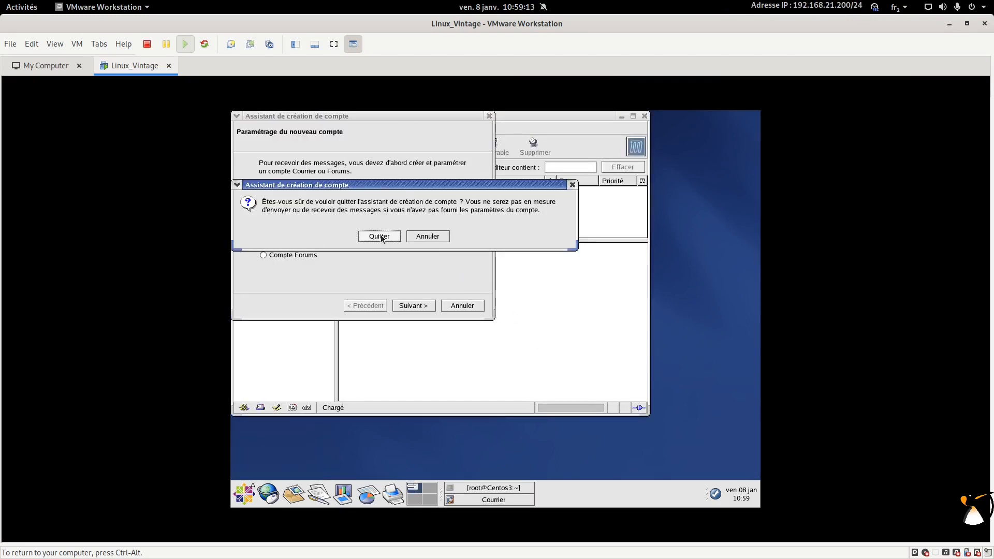
{"action": "left_click", "coordinate": [418, 239]}
{"action": "left_click", "coordinate": [412, 305]}
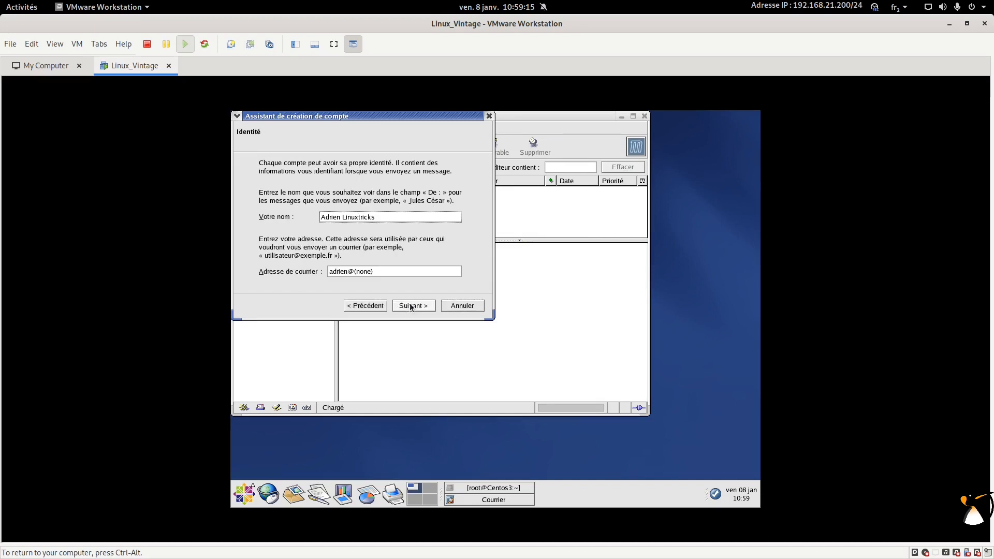
{"action": "left_click", "coordinate": [412, 305]}
{"action": "left_click", "coordinate": [410, 307]}
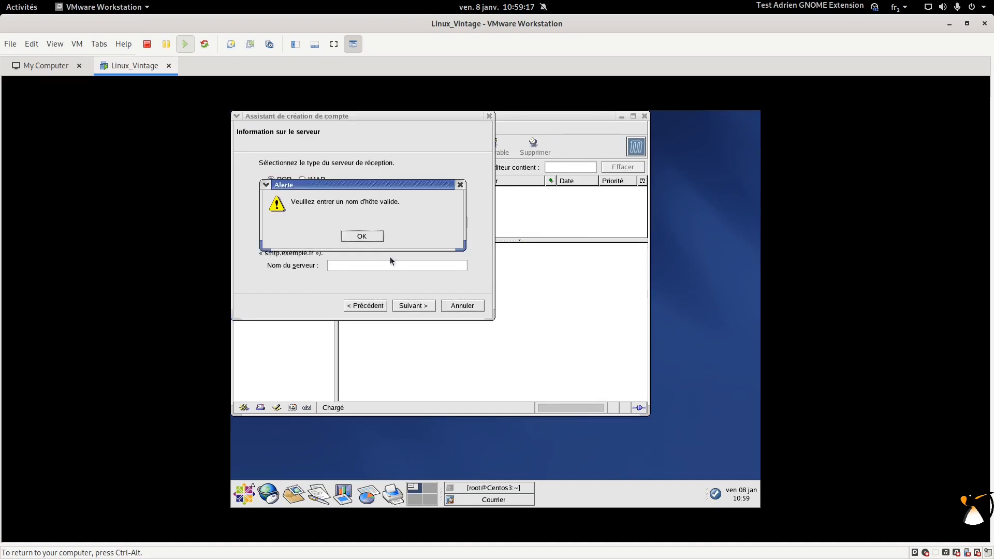
{"action": "key", "text": "Return"}
{"action": "left_click_drag", "start_coordinate": [395, 127], "coordinate": [629, 277]}
{"action": "left_click", "coordinate": [697, 455]}
{"action": "left_click", "coordinate": [566, 388]}
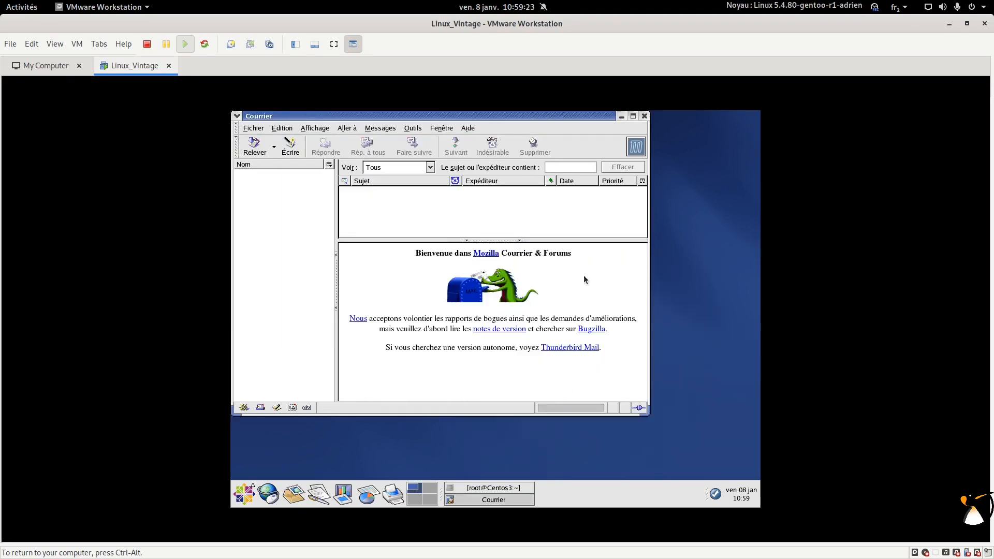
Step: Close the Courrier window and bring up Applications > Outils de système
{"action": "left_click", "coordinate": [644, 116]}
{"action": "left_click", "coordinate": [244, 494]}
{"action": "mouse_move", "coordinate": [305, 317]}
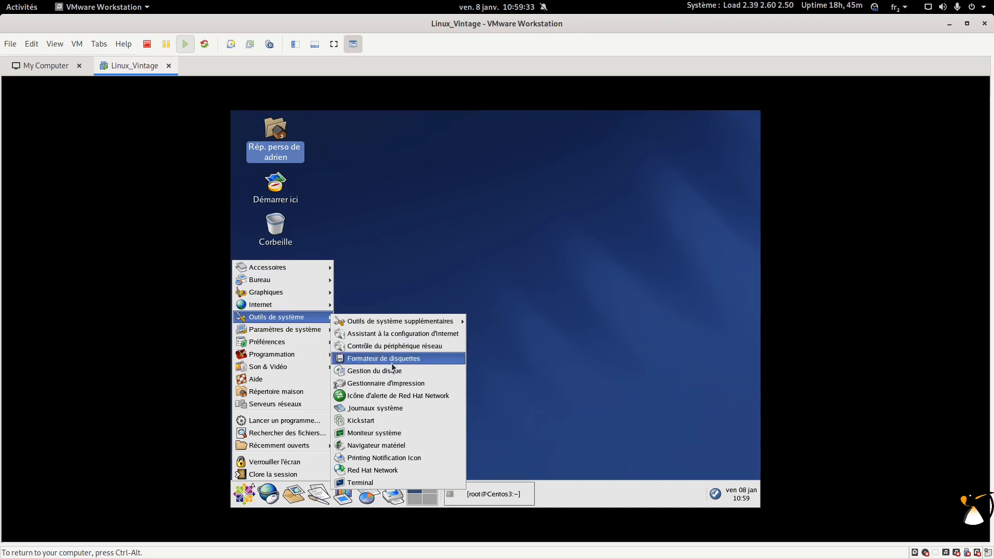
Step: Open Gestionnaire d'impression, decline printer configuration, browse its menu, then close it
{"action": "left_click", "coordinate": [393, 383]}
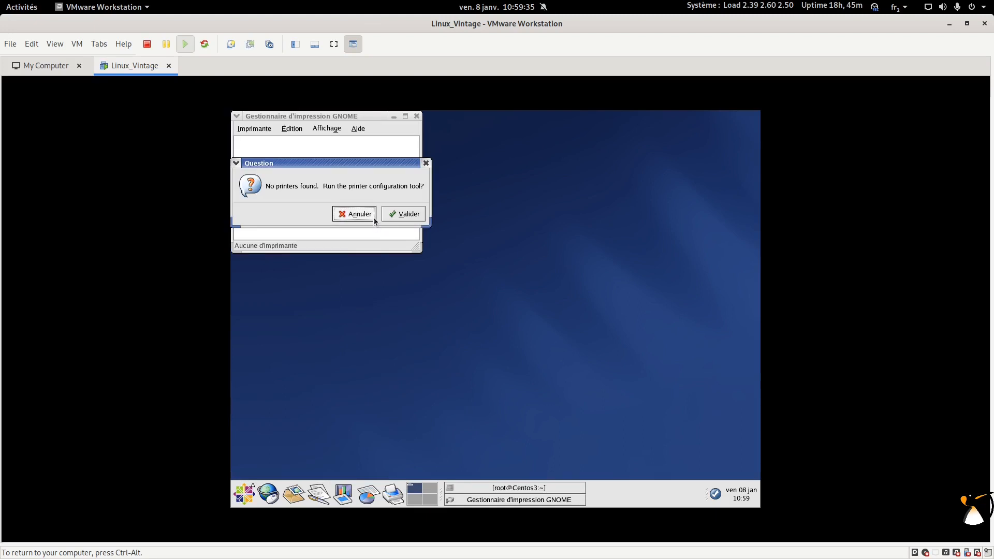
{"action": "left_click", "coordinate": [354, 214]}
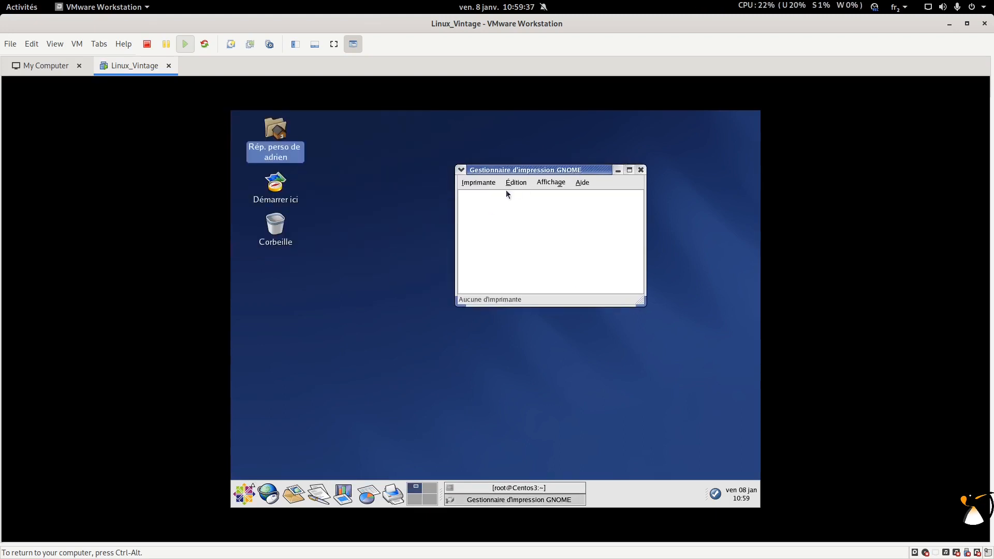
{"action": "left_click", "coordinate": [477, 187]}
{"action": "mouse_move", "coordinate": [515, 185]}
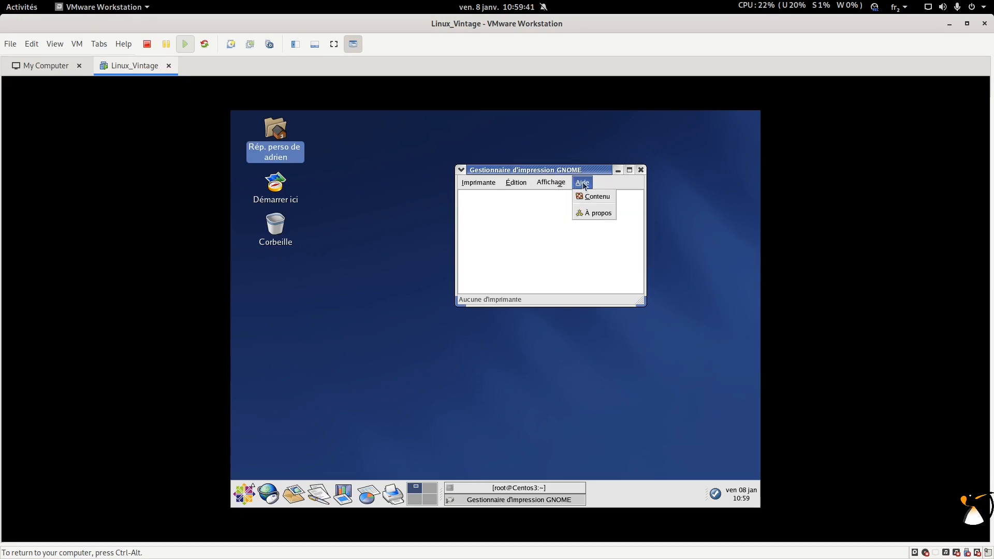
{"action": "left_click", "coordinate": [472, 186]}
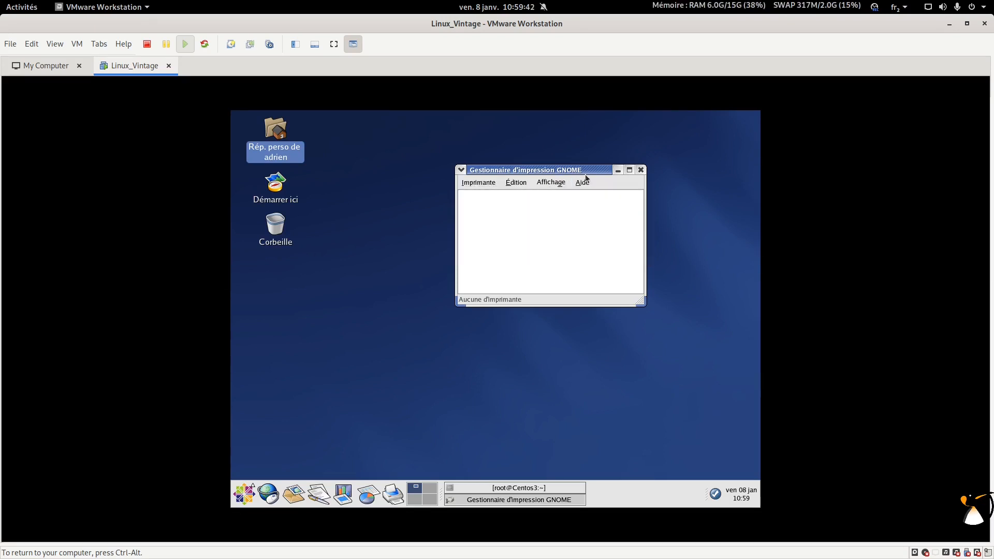
{"action": "left_click", "coordinate": [640, 170]}
{"action": "left_click", "coordinate": [244, 494]}
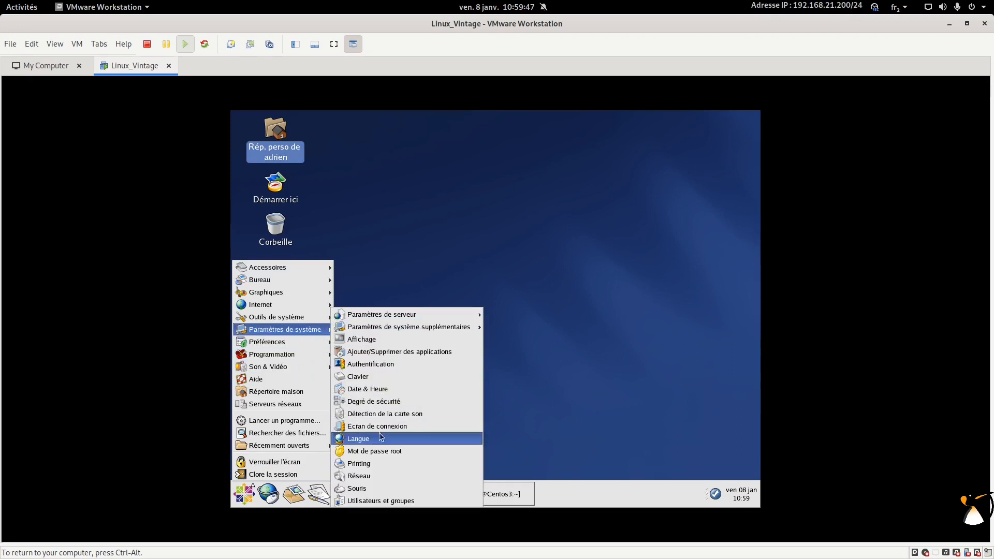
Step: Confirm the root password to open the service configuration tool and maximize it
{"action": "mouse_move", "coordinate": [397, 321]}
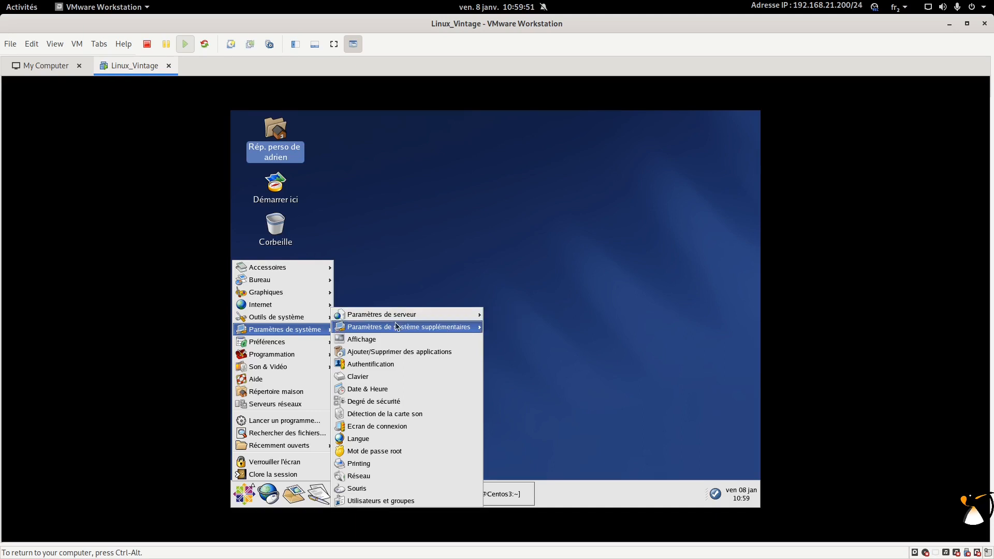
{"action": "left_click", "coordinate": [524, 318]}
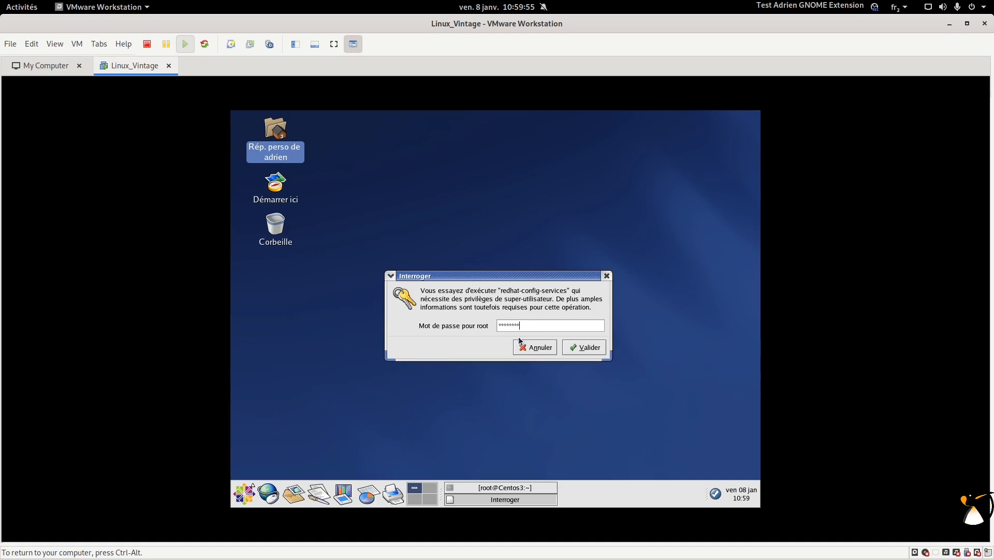
{"action": "left_click", "coordinate": [570, 344]}
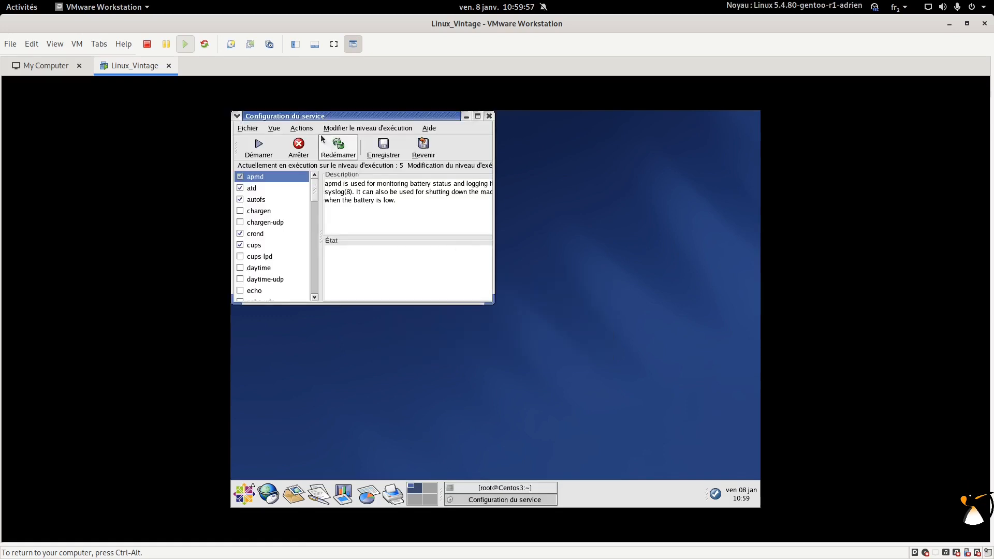
{"action": "left_click_drag", "start_coordinate": [370, 118], "coordinate": [436, 120]}
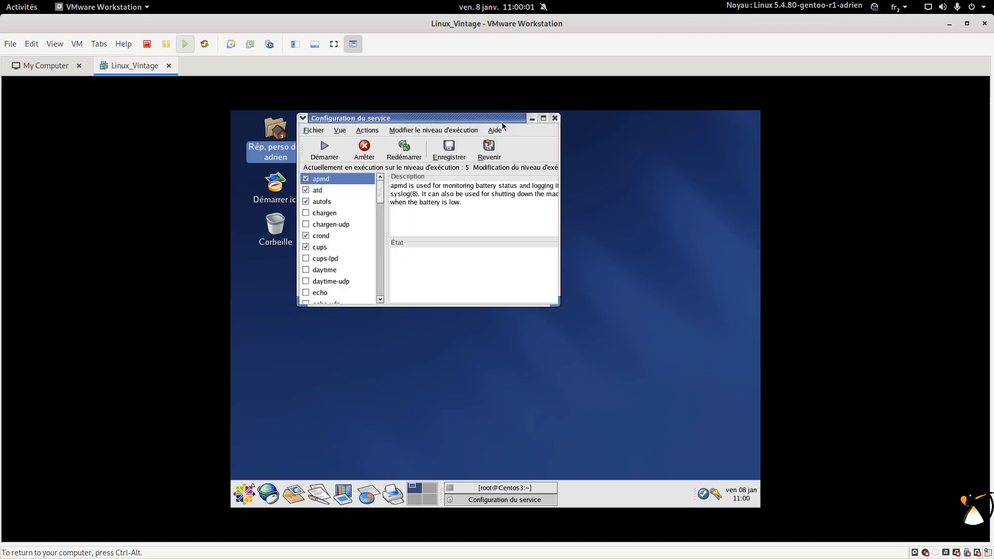
{"action": "left_click", "coordinate": [543, 118]}
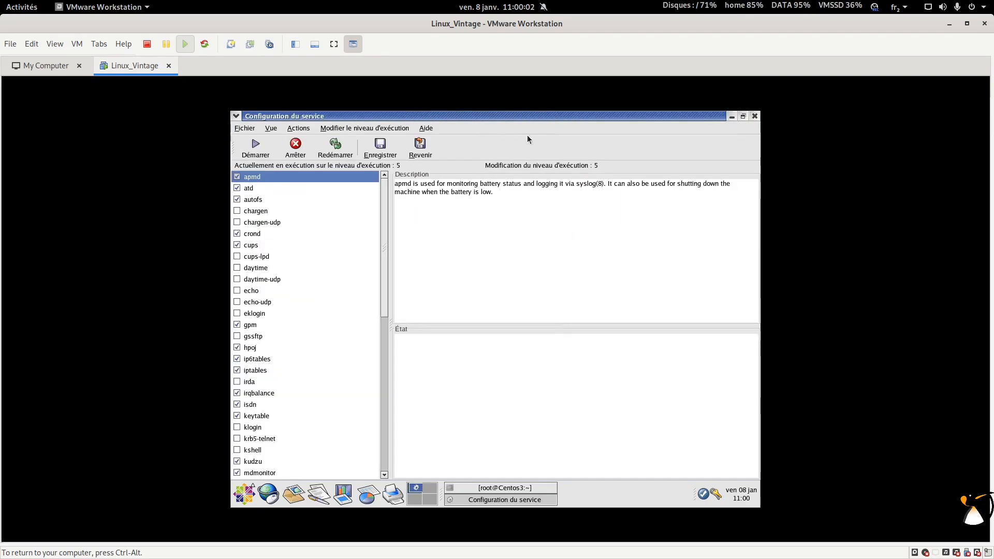
Step: Uncheck and stop cups, then close the tool with Ne pas enregistrer
{"action": "left_click", "coordinate": [238, 245]}
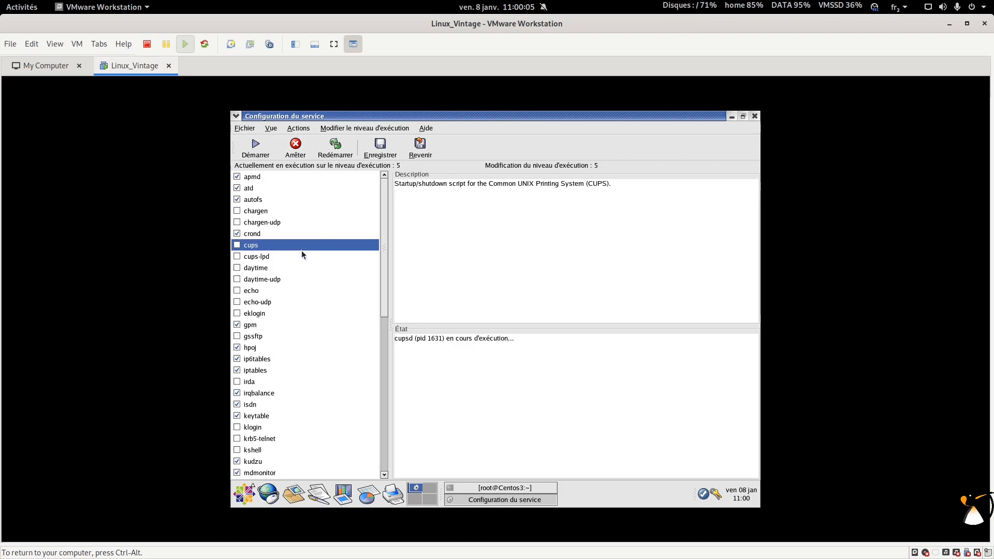
{"action": "left_click", "coordinate": [296, 148]}
{"action": "left_click", "coordinate": [507, 331]}
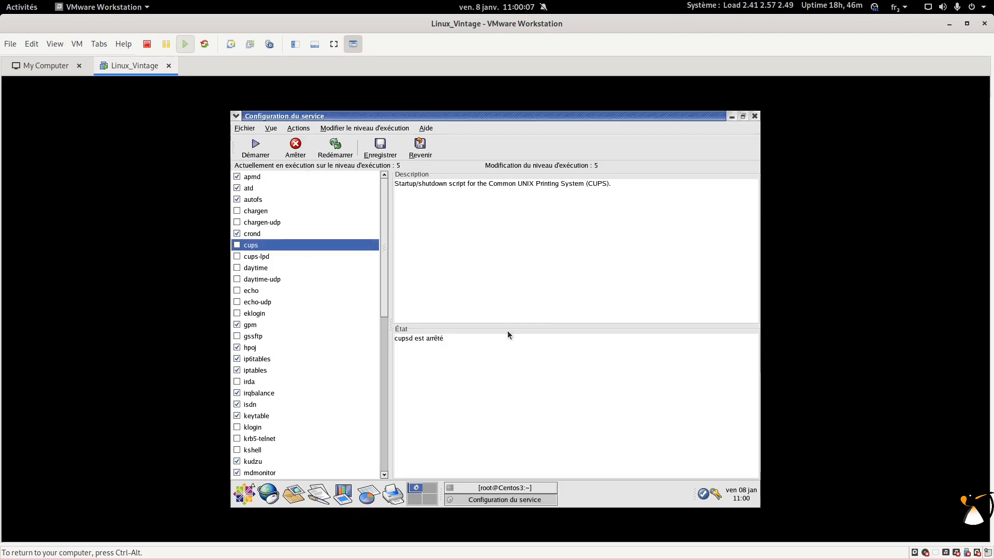
{"action": "left_click", "coordinate": [755, 116]}
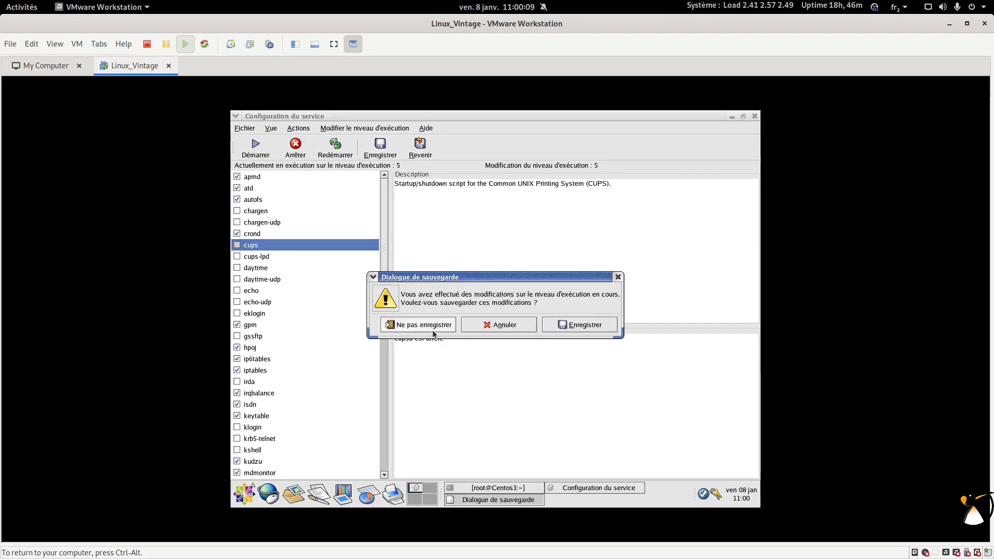
{"action": "left_click", "coordinate": [417, 324]}
{"action": "left_click", "coordinate": [244, 494]}
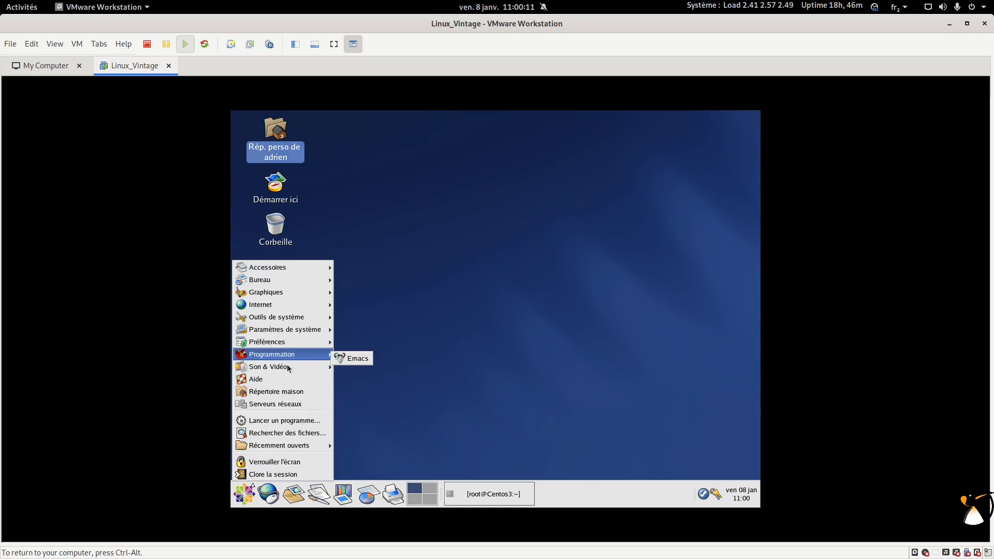
Step: Browse the Applications submenus, then restore the root@Centos3 terminal from the taskbar
{"action": "mouse_move", "coordinate": [287, 369]}
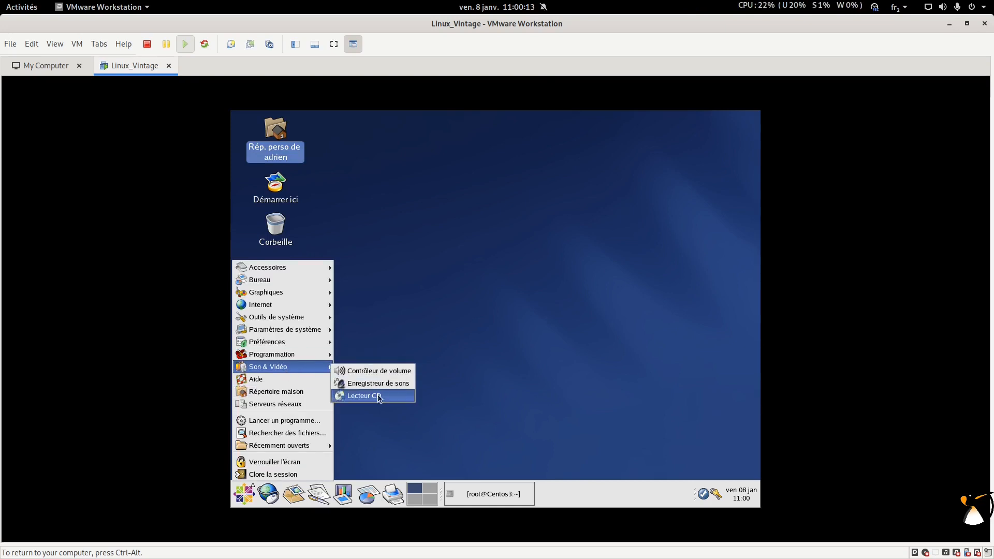
{"action": "mouse_move", "coordinate": [270, 344]}
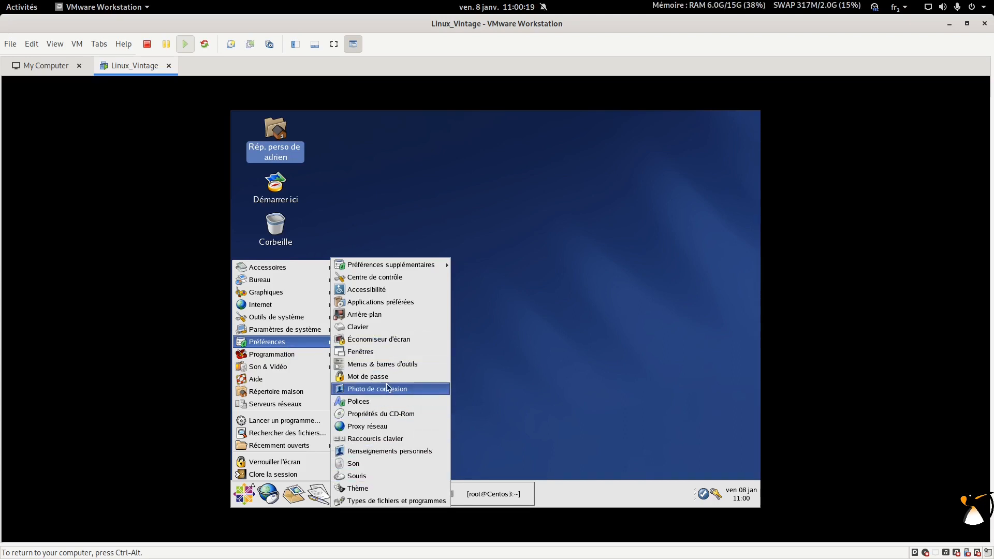
{"action": "mouse_move", "coordinate": [398, 267]}
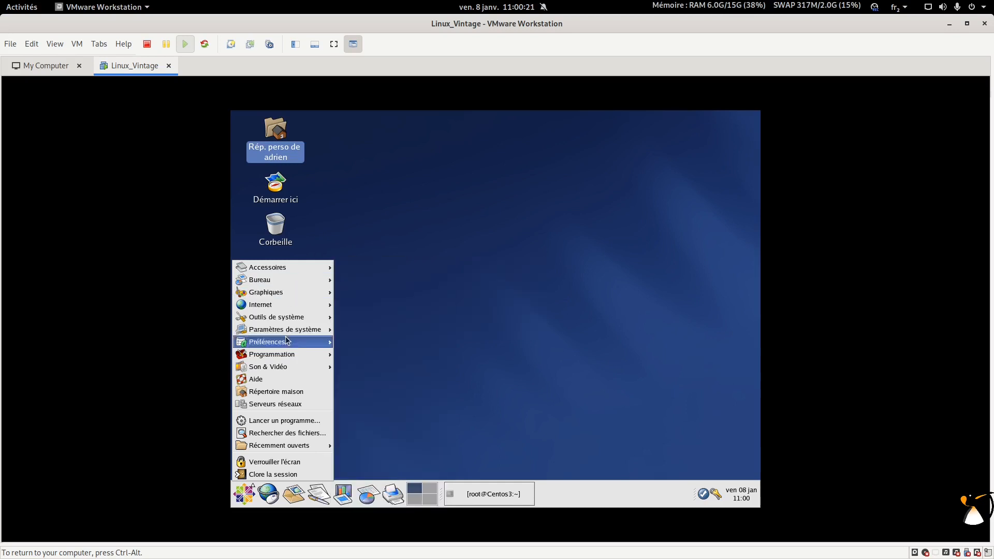
{"action": "left_click", "coordinate": [472, 498]}
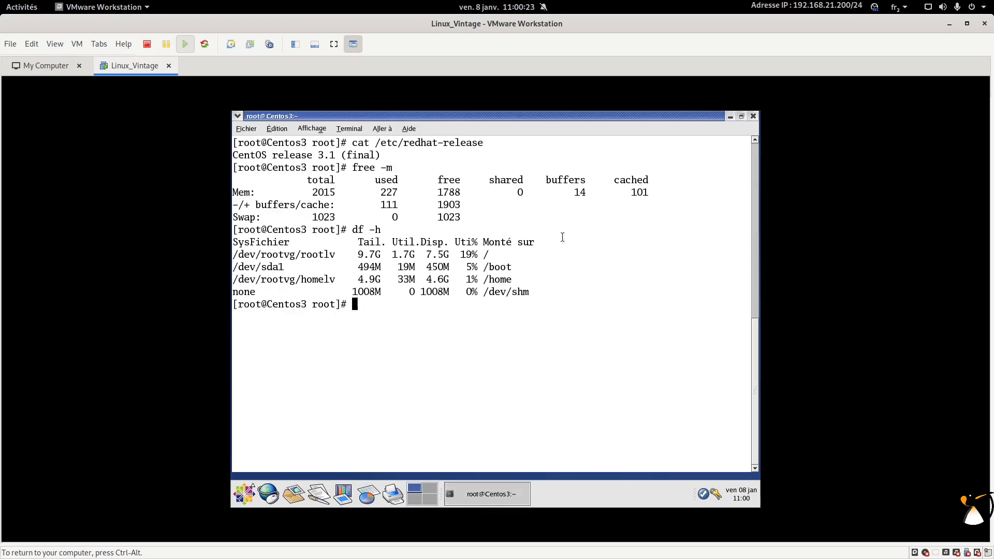
Step: Run /etc/init.d/sshd status to confirm sshd is running
{"action": "left_click", "coordinate": [741, 117]}
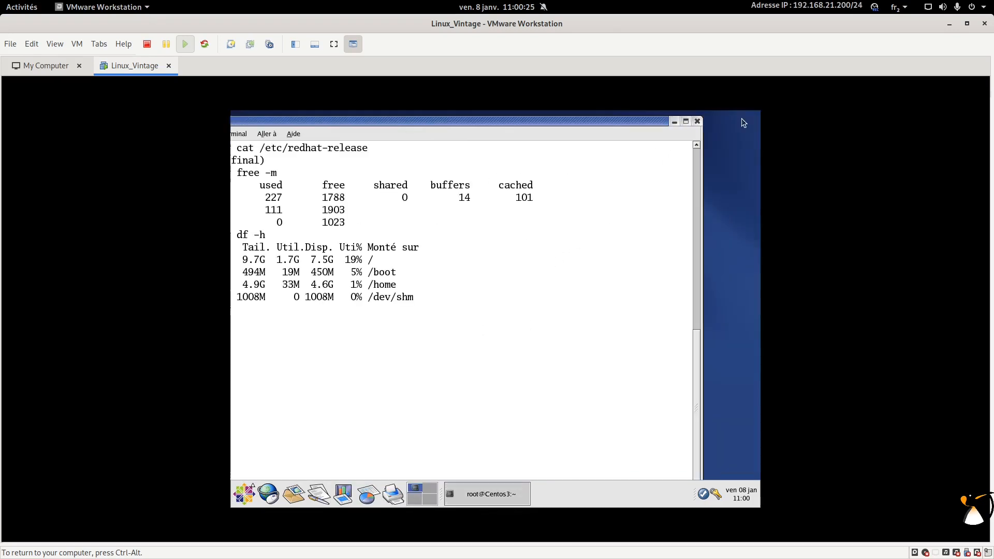
{"action": "left_click", "coordinate": [687, 122]}
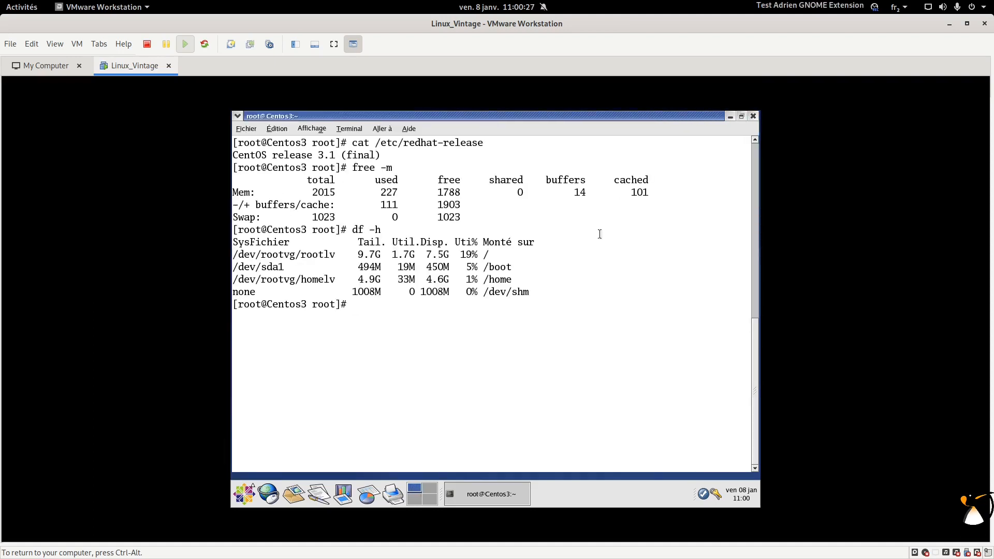
{"action": "type", "text": "/etc/init.d/sshd "}
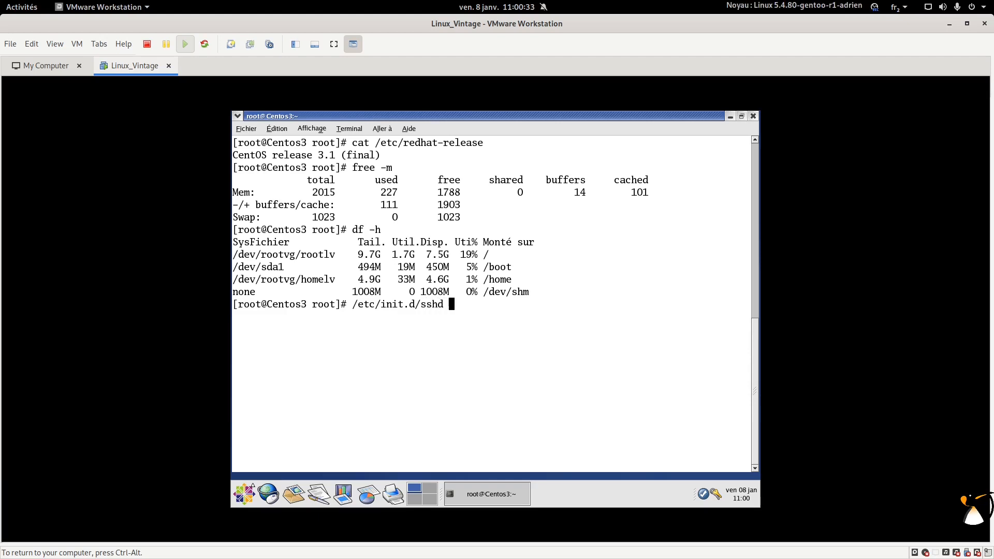
{"action": "type", "text": "status"}
{"action": "key", "text": "Return"}
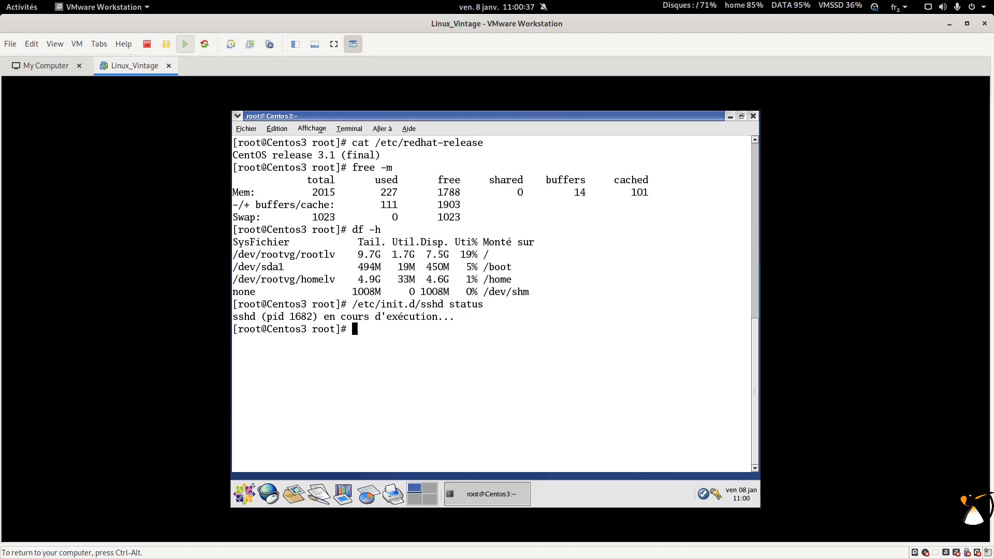
Step: Restart sshd with /etc/init.d/sshd restart, then rerun df -h
{"action": "key", "text": "Up"}
{"action": "key", "text": "BackSpace"}
{"action": "key", "text": "BackSpace"}
{"action": "key", "text": "BackSpace"}
{"action": "key", "text": "BackSpace"}
{"action": "key", "text": "BackSpace"}
{"action": "key", "text": "BackSpace"}
{"action": "type", "text": "restart"}
{"action": "key", "text": "Return"}
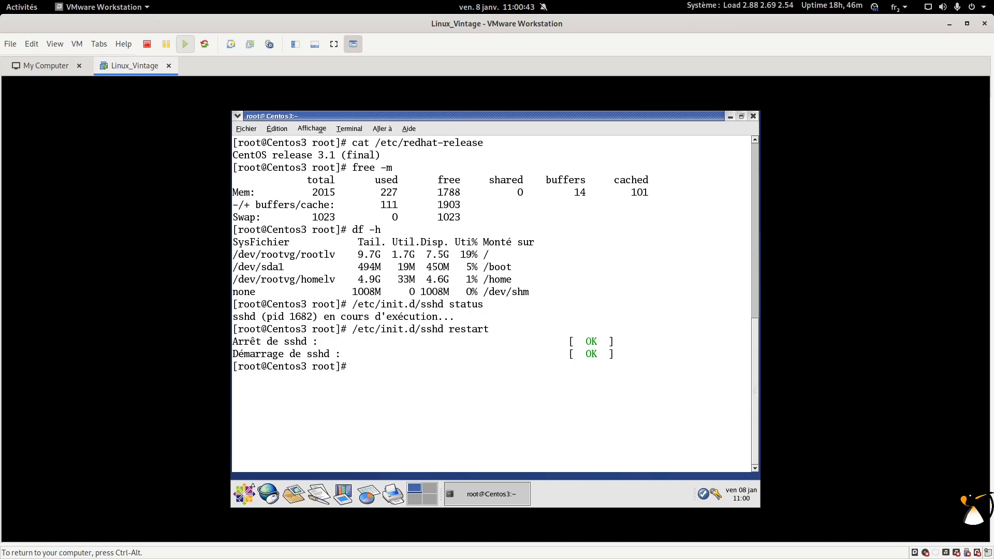
{"action": "type", "text": "df -h"}
{"action": "key", "text": "Return"}
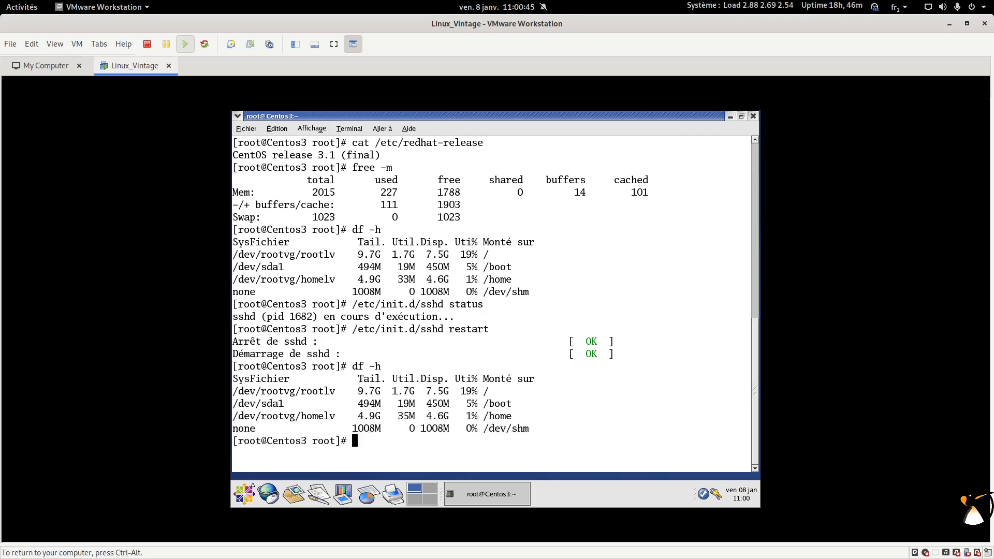
Step: Extend homelv by 1G with lvextend -L +1G /dev/rootvg/homelv
{"action": "type", "text": "lvre"}
{"action": "key", "text": "Tab"}
{"action": "key", "text": "Tab"}
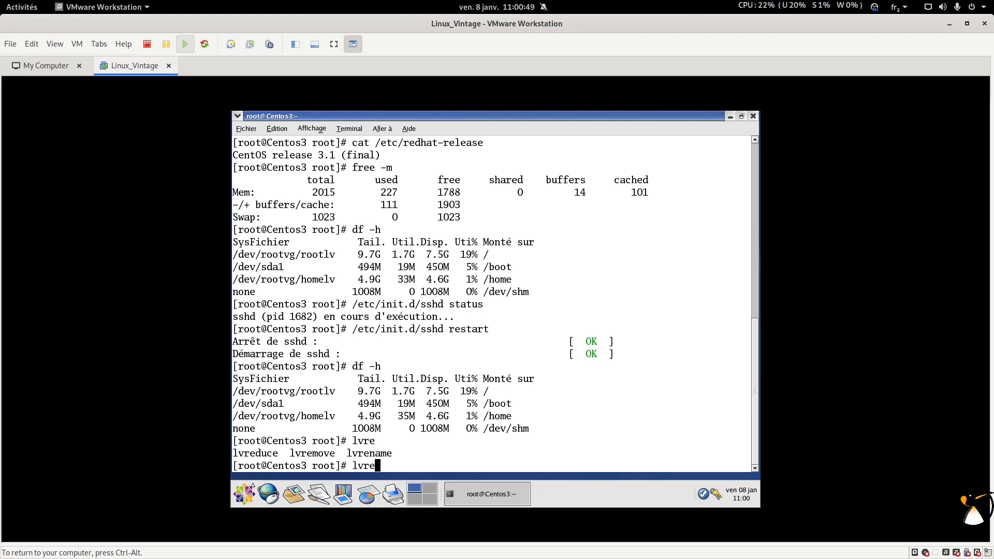
{"action": "key", "text": "BackSpace"}
{"action": "key", "text": "BackSpace"}
{"action": "type", "text": "ex"}
{"action": "key", "text": "Tab"}
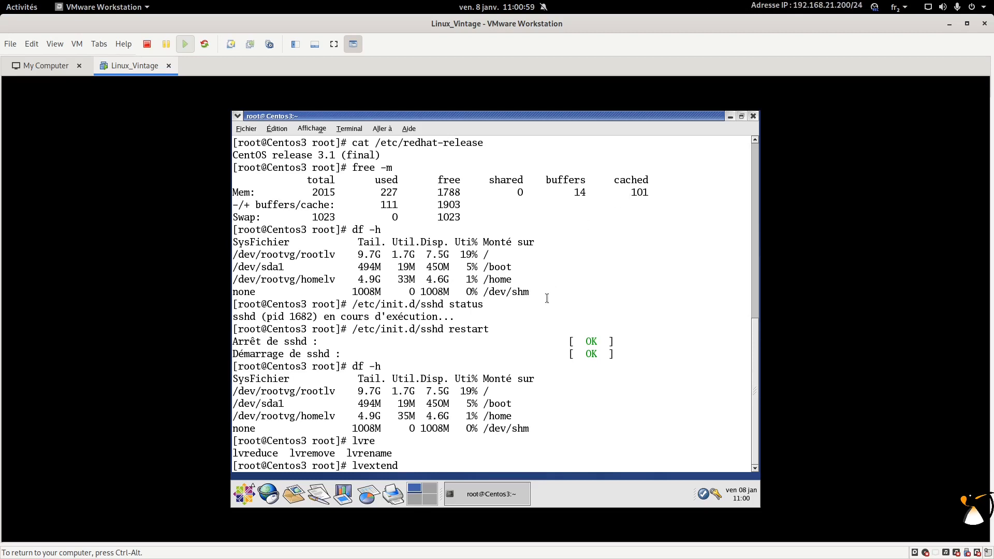
{"action": "type", "text": "-L +1G /dev/"}
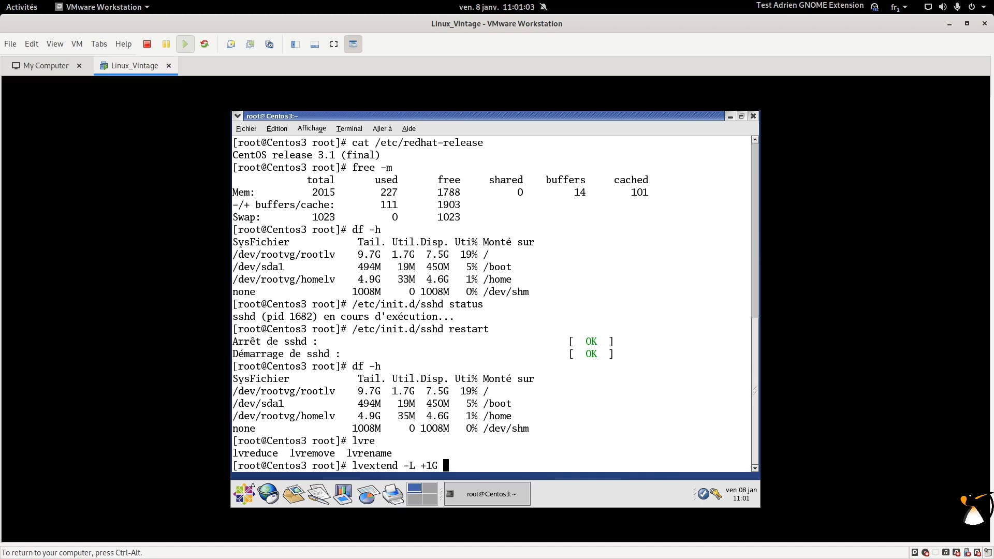
{"action": "type", "text": "rootvg/ho"}
{"action": "key", "text": "Tab"}
{"action": "key", "text": "Return"}
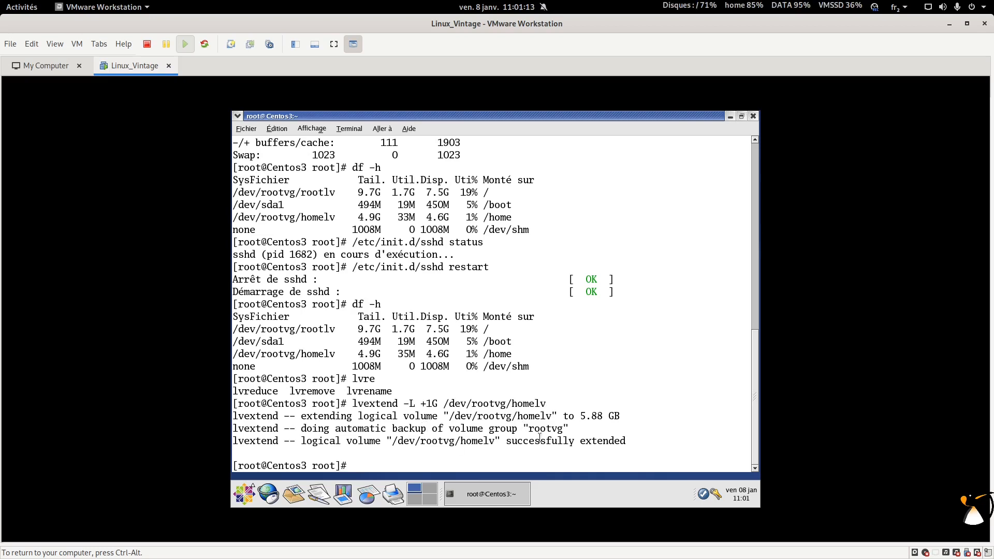
Step: Run resize2fs /home, which fails
{"action": "key", "text": "Up"}
{"action": "key", "text": "Down"}
{"action": "type", "text": "res"}
{"action": "key", "text": "BackSpace"}
{"action": "type", "text": "size2fs /home"}
{"action": "key", "text": "Return"}
Step: Run resize2fs on the pasted /dev/rootvg/homelv device path
{"action": "key", "text": "Up"}
{"action": "key", "text": "BackSpace"}
{"action": "key", "text": "BackSpace"}
{"action": "key", "text": "BackSpace"}
{"action": "key", "text": "BackSpace"}
{"action": "key", "text": "BackSpace"}
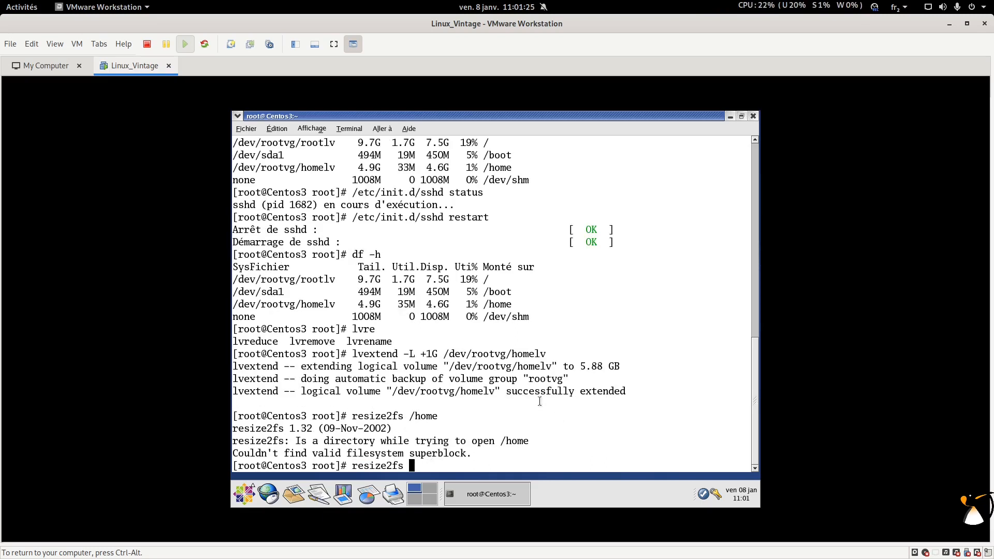
{"action": "double_click", "coordinate": [455, 352]}
{"action": "middle_click", "coordinate": [461, 351]}
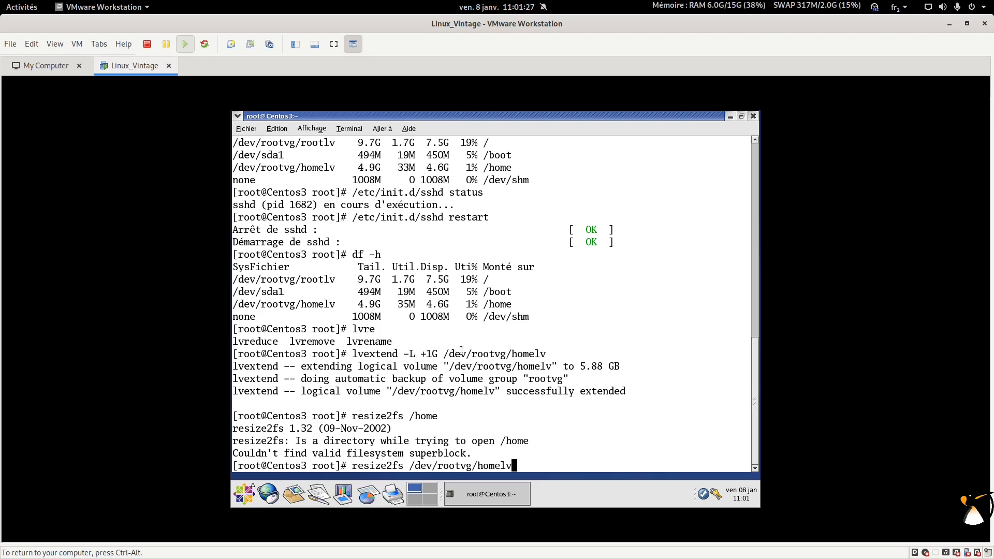
{"action": "key", "text": "Return"}
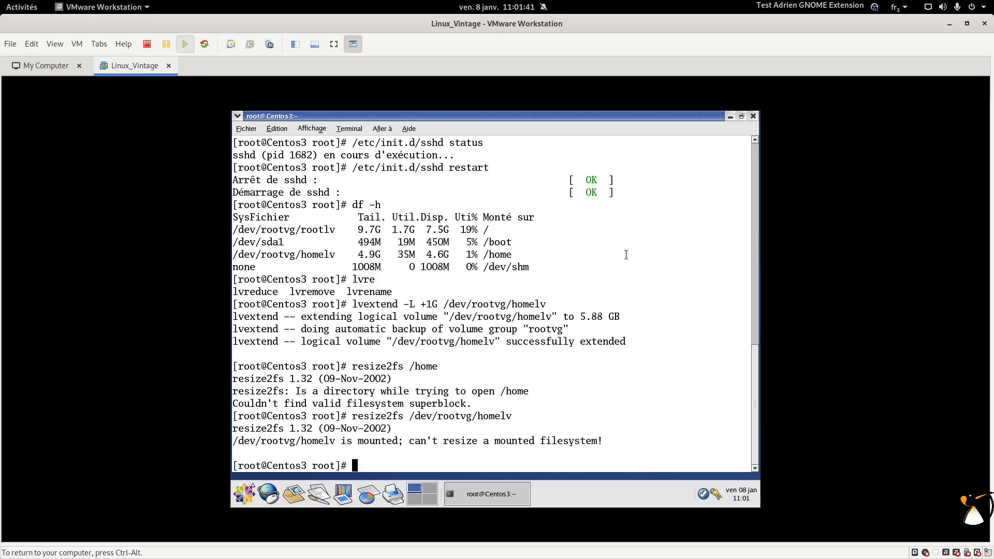
Step: Close the terminal, then use Clore la session with Éteindre to power off the guest, releasing input with Ctrl+Alt
{"action": "left_click", "coordinate": [753, 116]}
{"action": "left_click", "coordinate": [469, 246]}
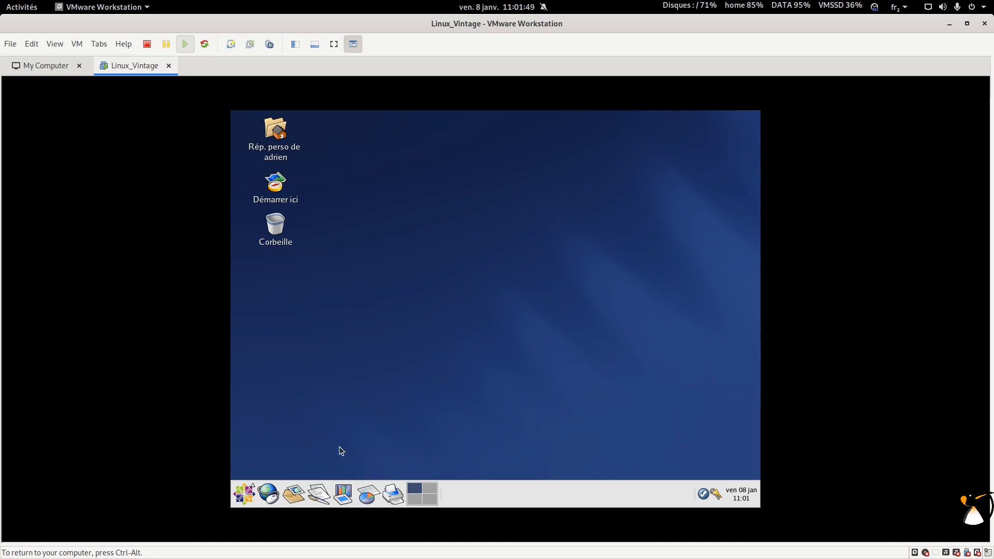
{"action": "left_click", "coordinate": [244, 495]}
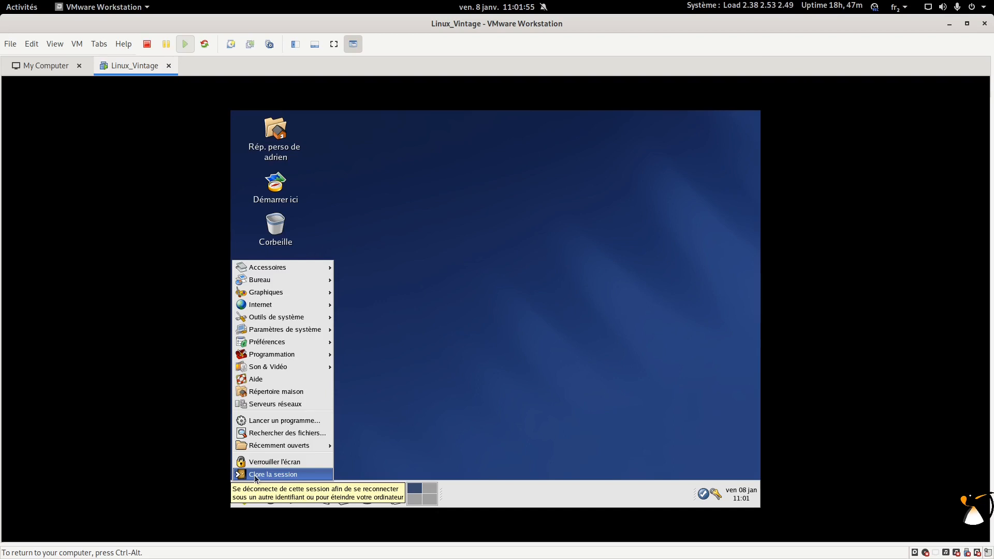
{"action": "left_click", "coordinate": [256, 477]}
{"action": "left_click", "coordinate": [431, 347]}
{"action": "left_click", "coordinate": [552, 380]}
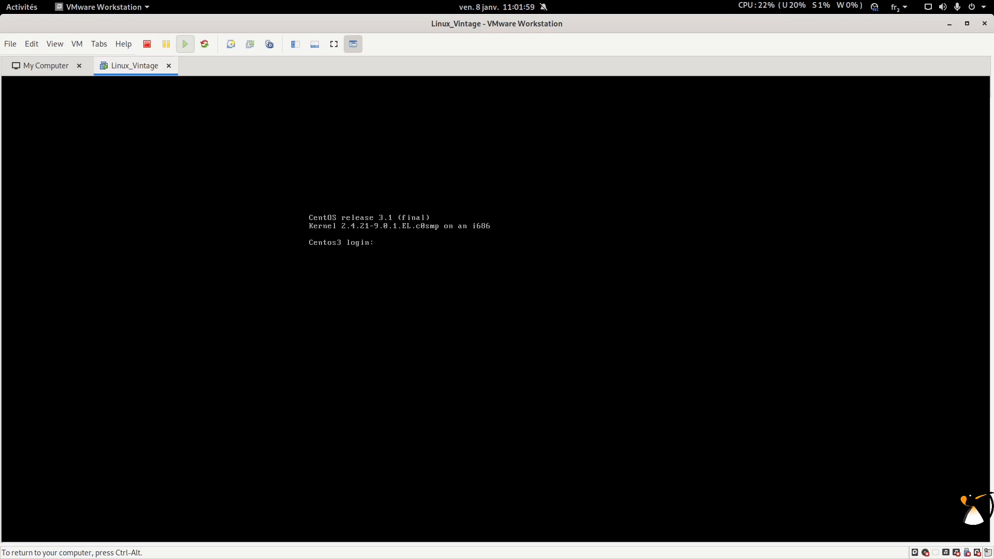
{"action": "key", "text": "ctrl+alt"}
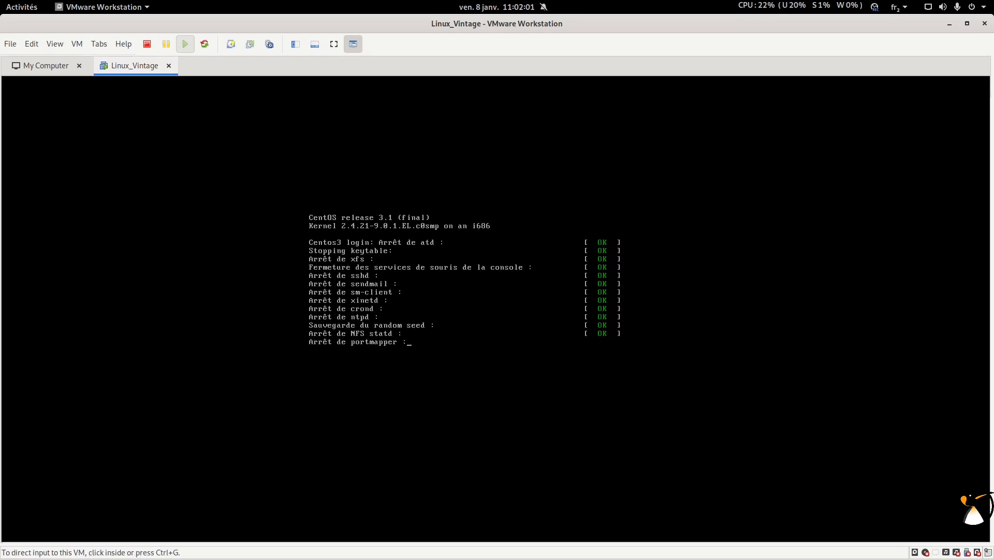